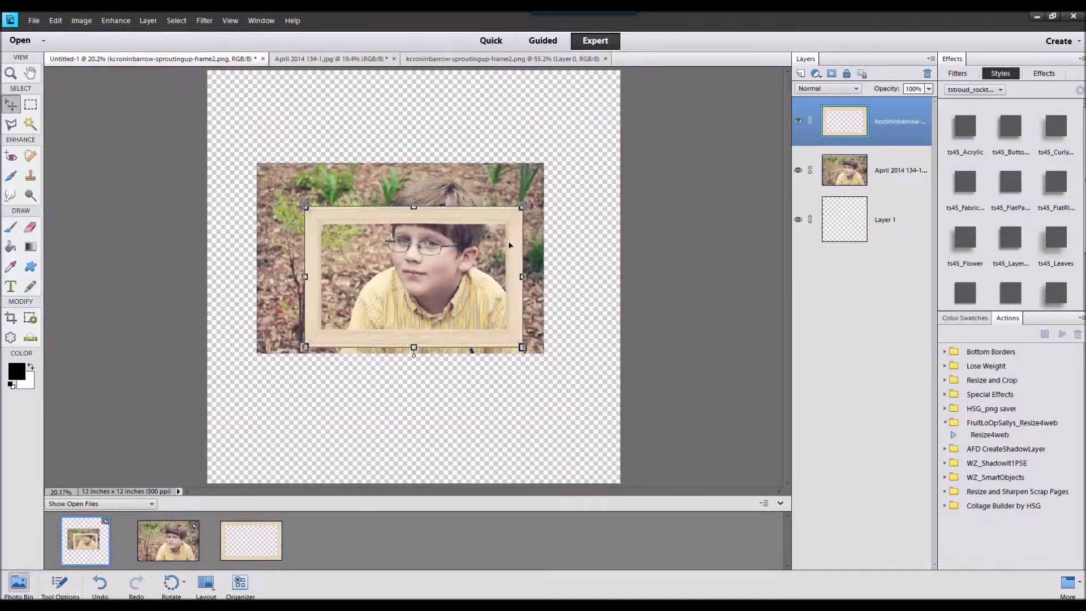
Shrink the boy's photo proportionally and position it so it fills the opening of the wooden frame
click(490, 235)
drag(543, 164, 447, 228)
drag(416, 273, 467, 259)
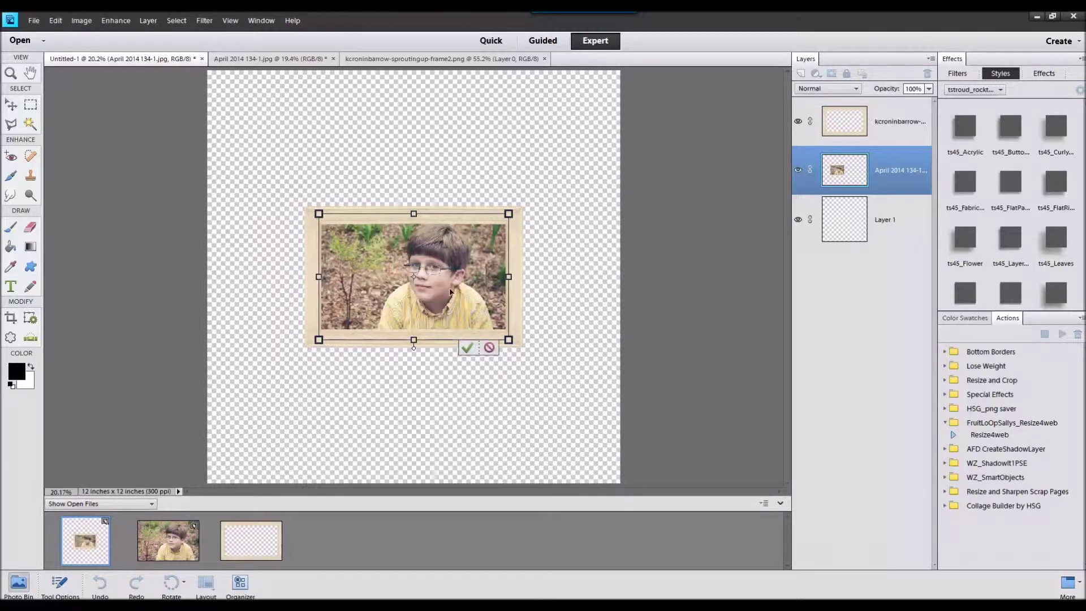
click(465, 348)
Apply the ts45_Layer... shadow style to the wooden frame layer and set its lighting angle to 45°
click(916, 139)
click(1011, 238)
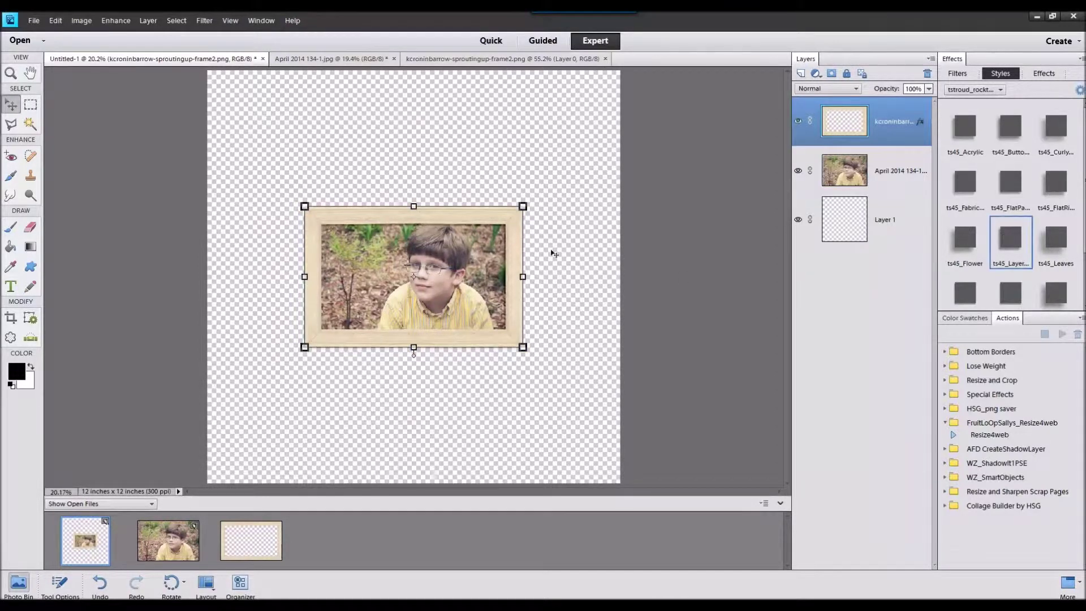
double_click(920, 122)
double_click(792, 195)
text(45)
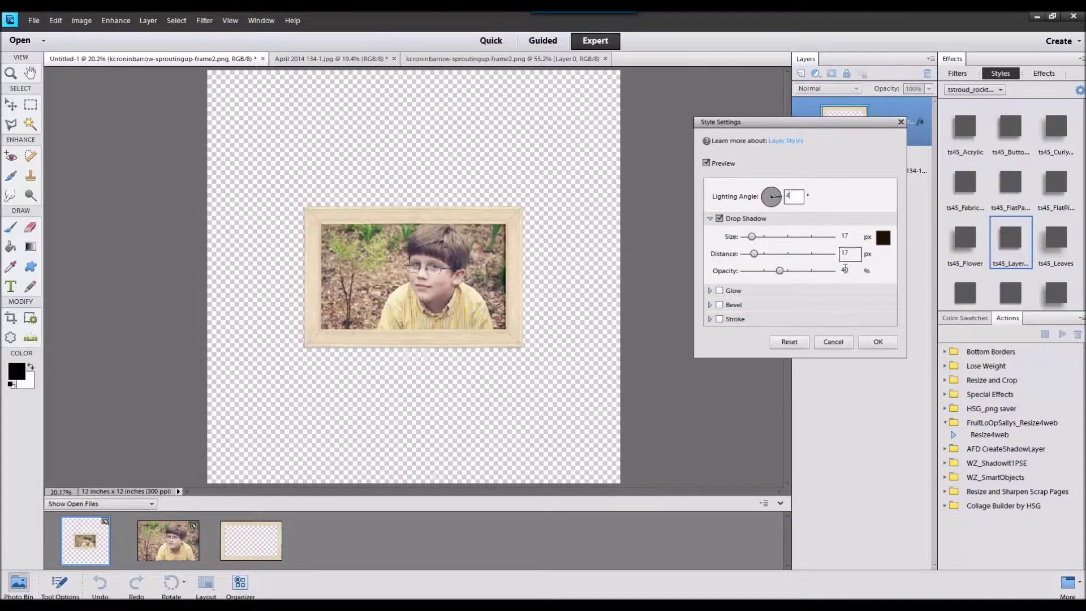
click(876, 341)
key(v)
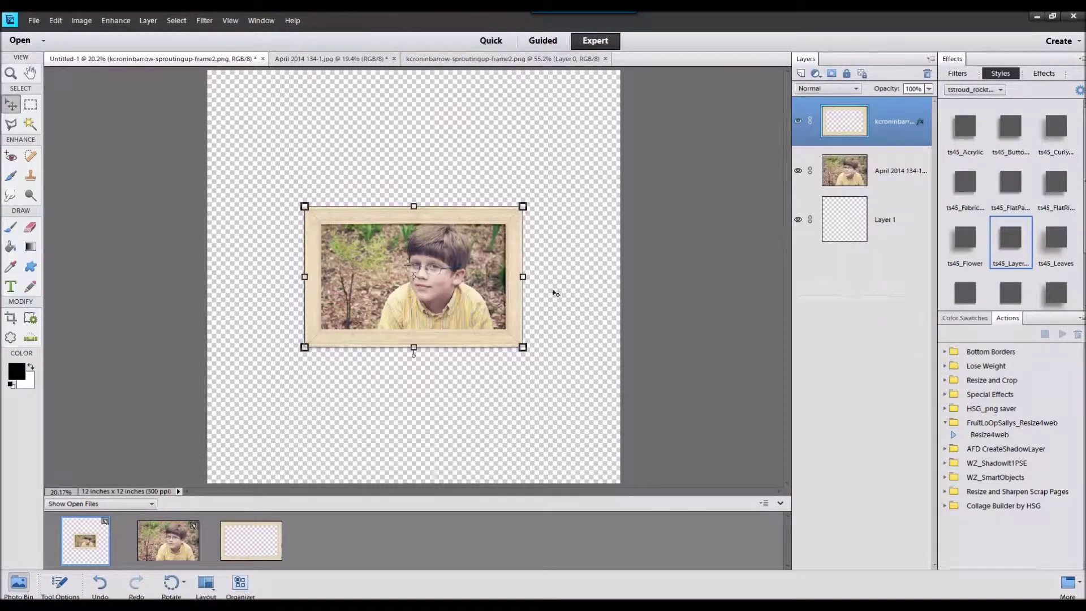
Move the frame and photo layers together to the upper-left area of the page and deselect them
click(900, 170)
ctrl+click(882, 131)
drag(479, 275, 387, 178)
click(716, 282)
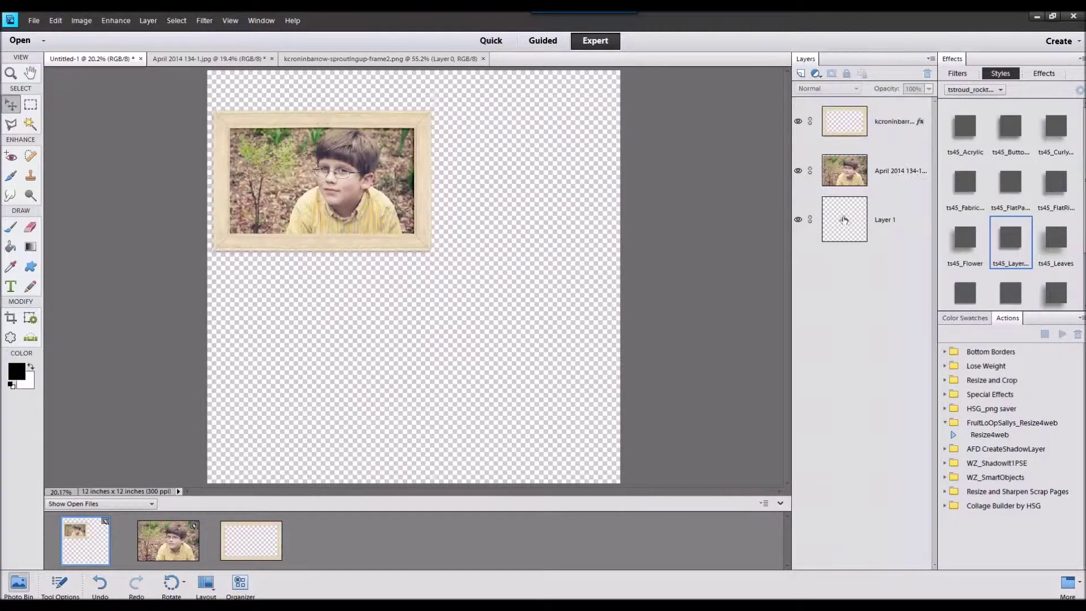
Check the frame's drop shadow settings and close the original frame and photo files
double_click(919, 126)
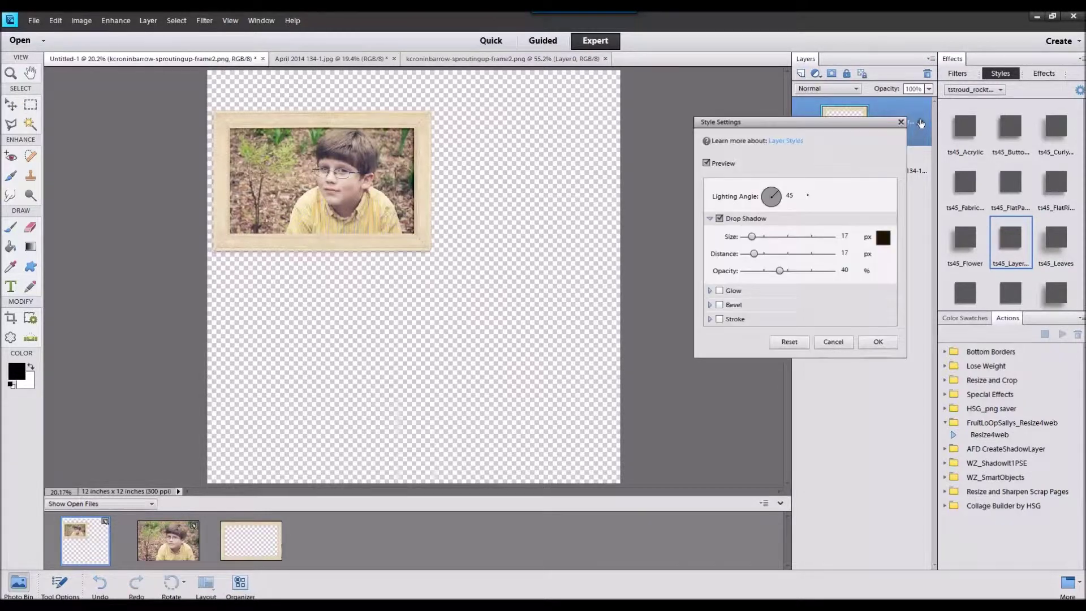
click(877, 342)
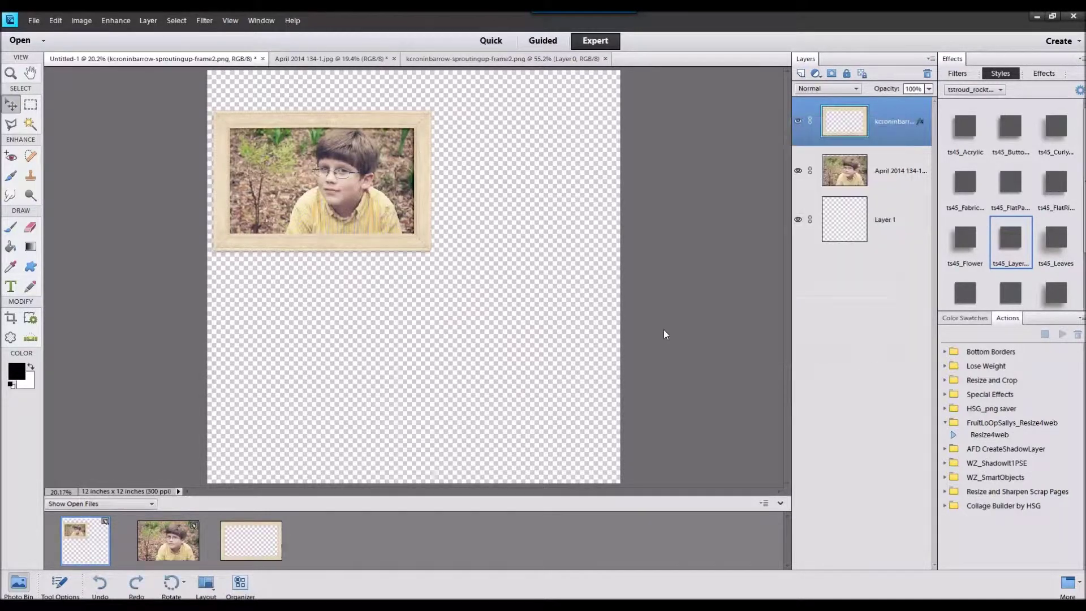
click(361, 246)
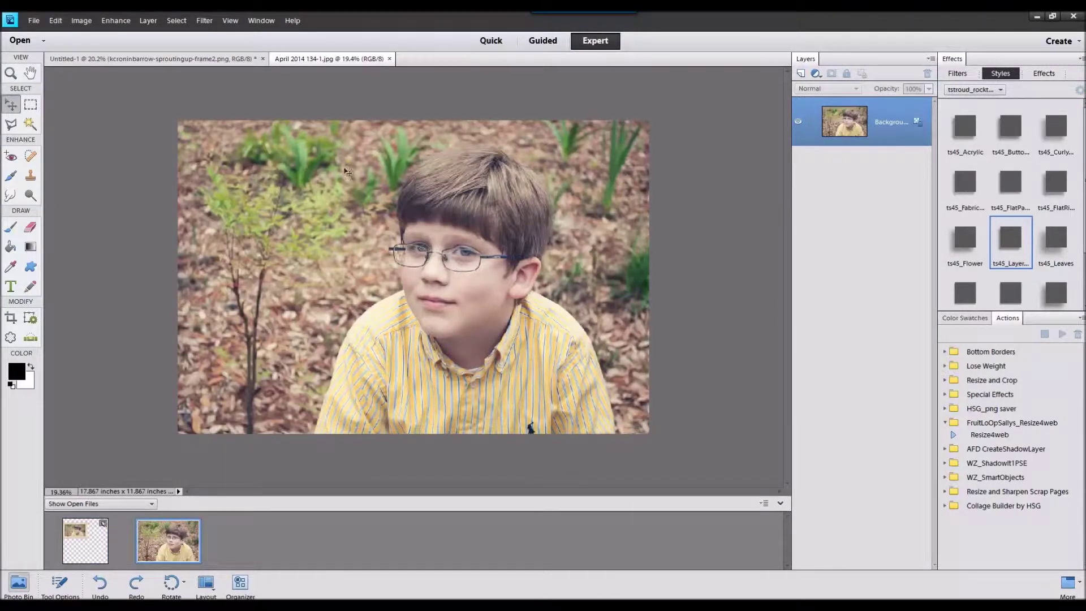
click(390, 59)
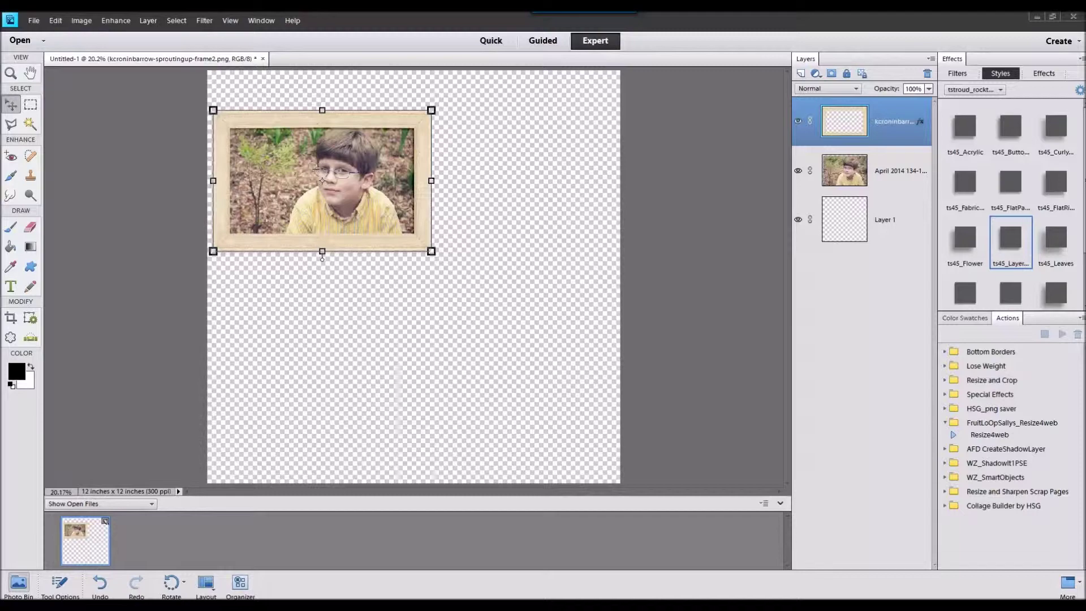
Open the pie chart image and add it to the layout directly above Layer 1, beneath the photo
drag(398, 386, 600, 535)
double_click(83, 534)
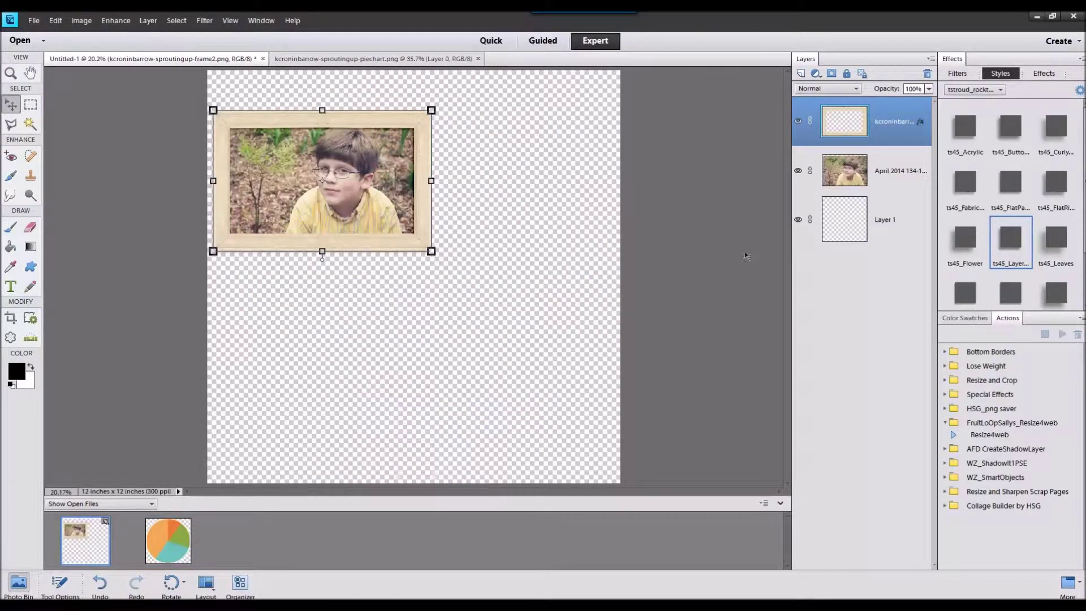
click(871, 226)
drag(171, 536, 386, 241)
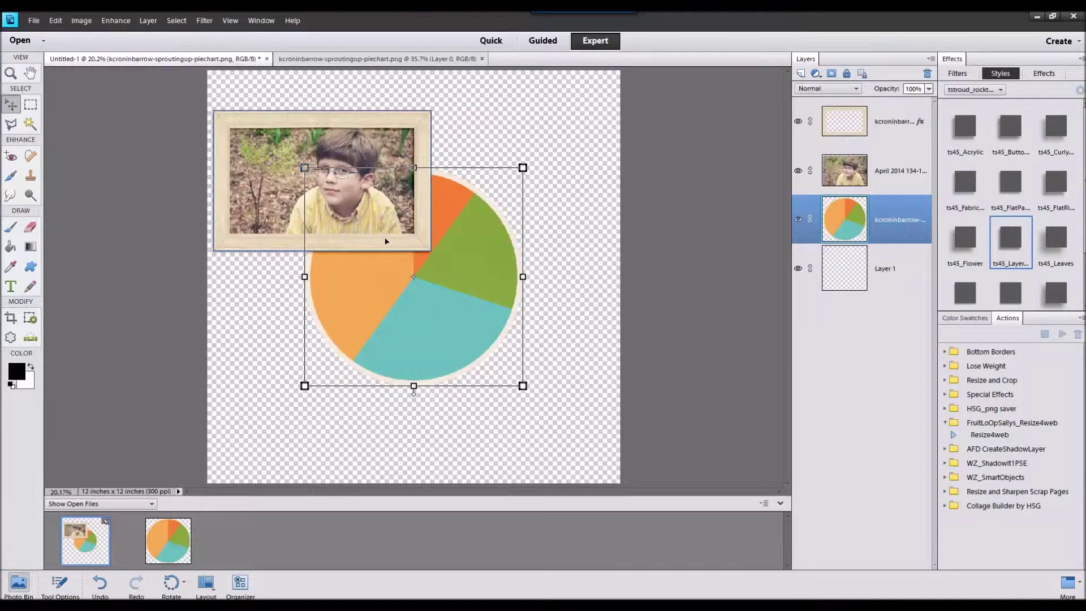
Apply the ts45_FlatPa... shadow style to the pie chart, shrink it, and tuck it behind the frame's right side
click(1019, 194)
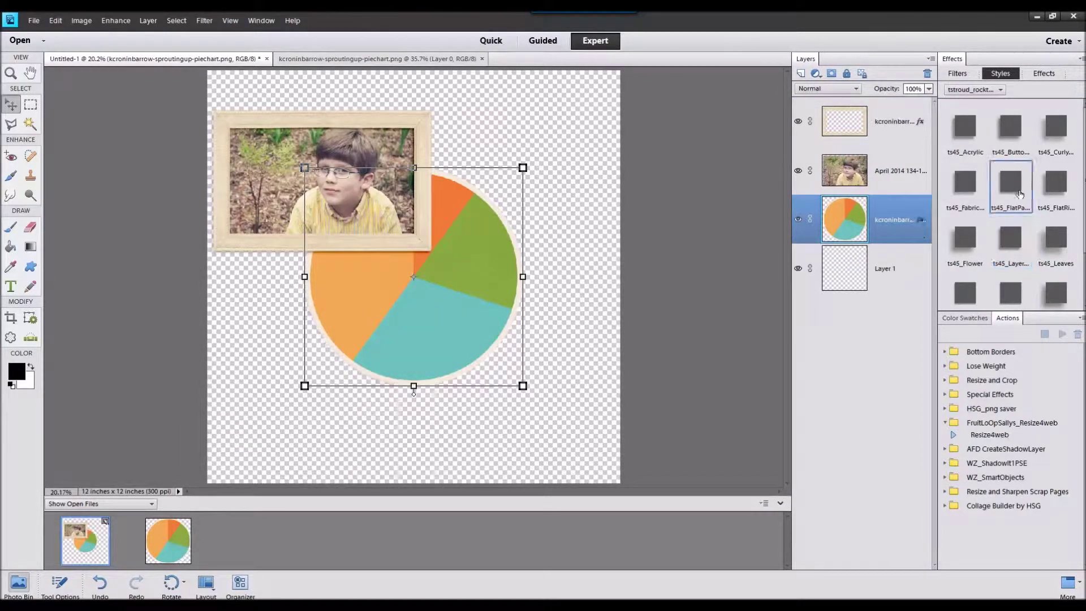
drag(522, 168, 482, 209)
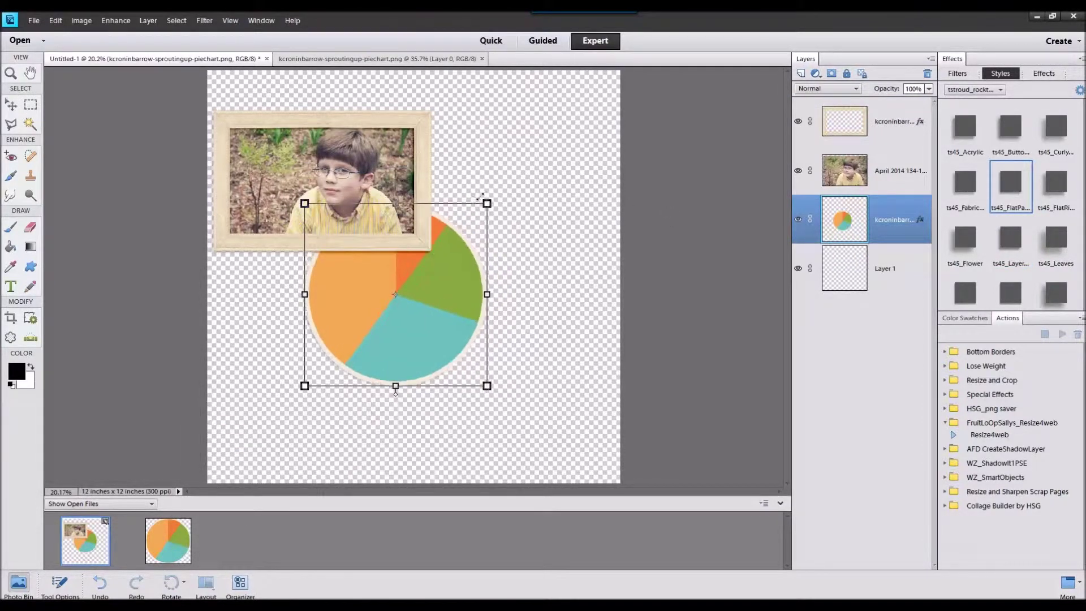
drag(434, 268, 479, 201)
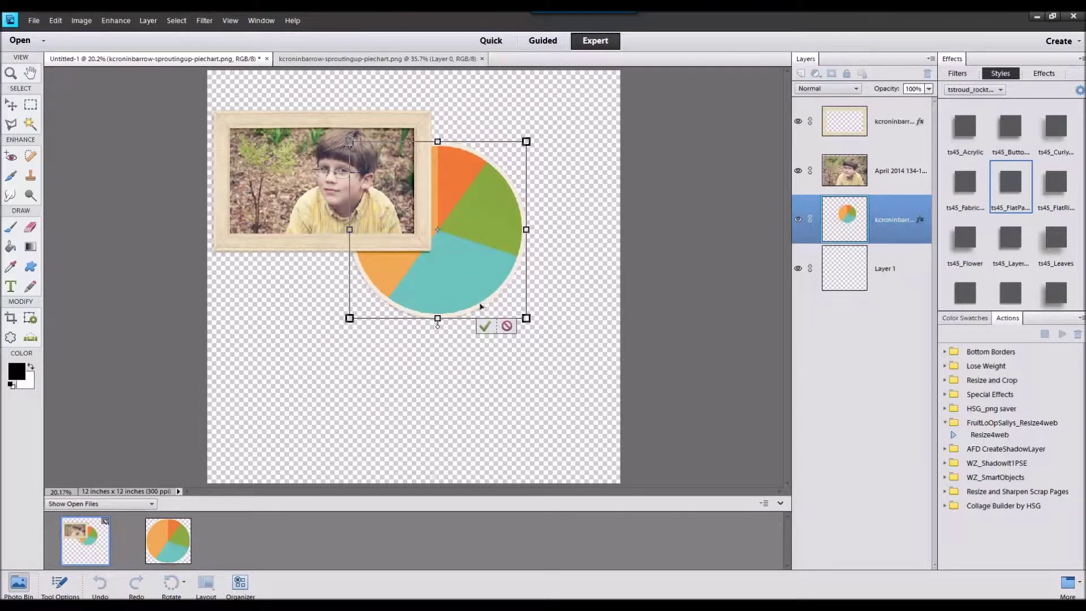
drag(467, 252, 505, 238)
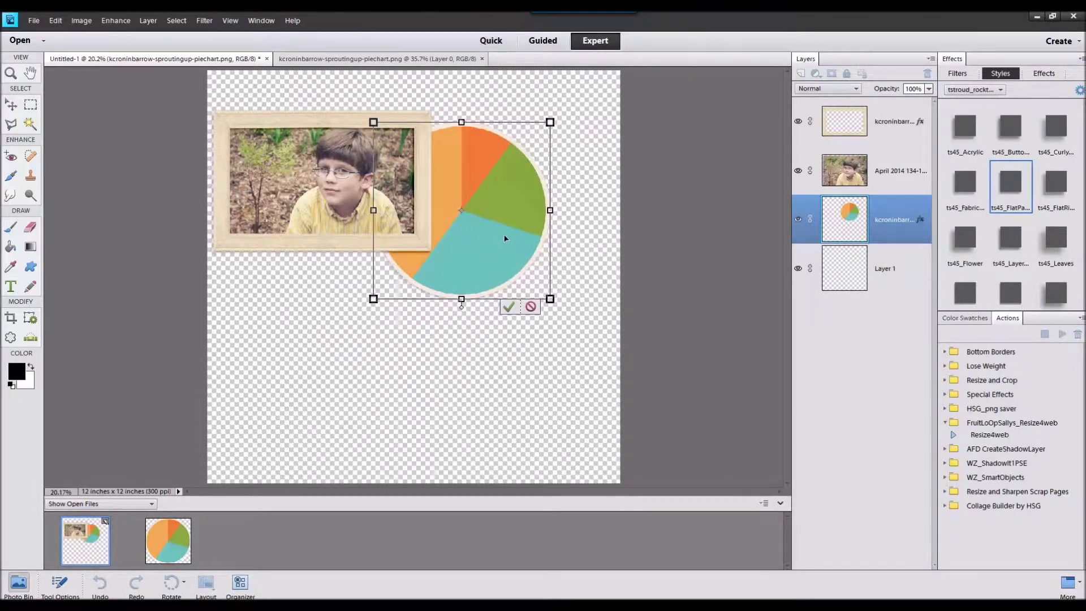
click(509, 306)
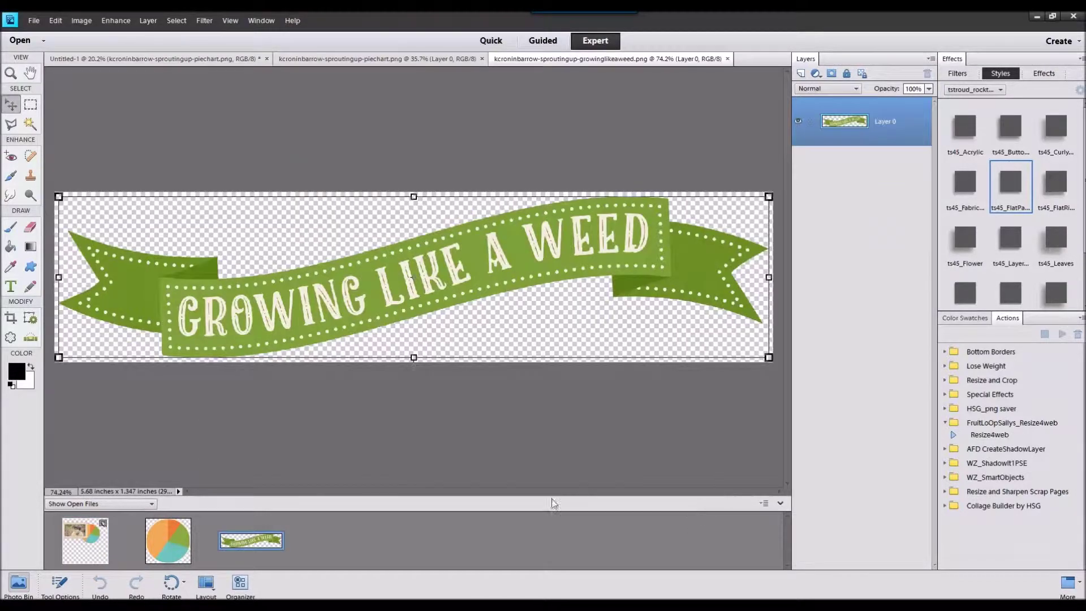
Add the "Growing like a weed" banner as the uppermost layer of the layout and give it the ts45_Flower shadow style
click(97, 531)
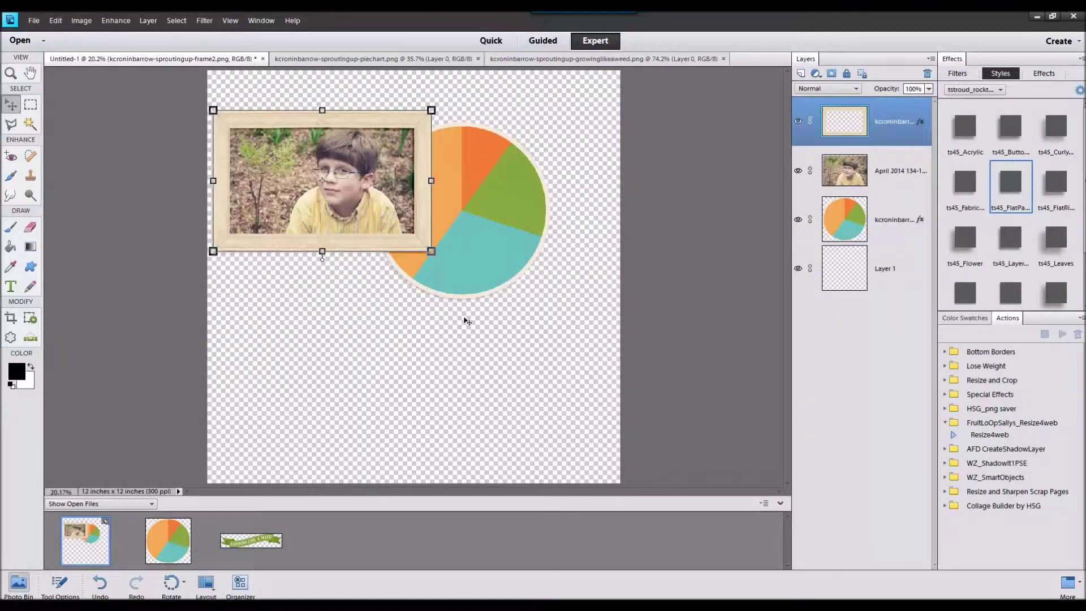
drag(242, 532, 434, 236)
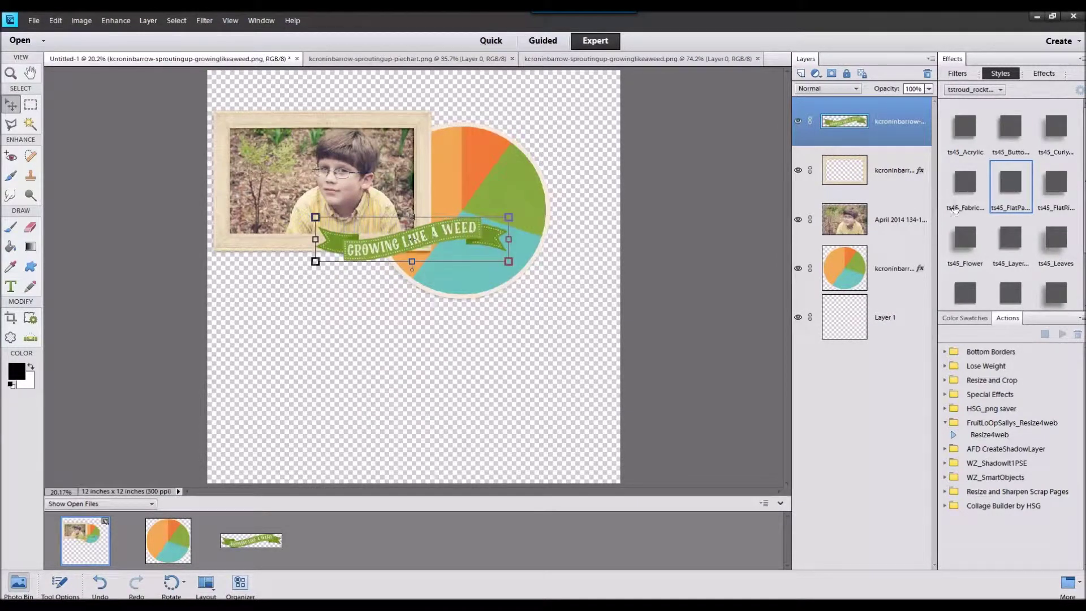
click(966, 243)
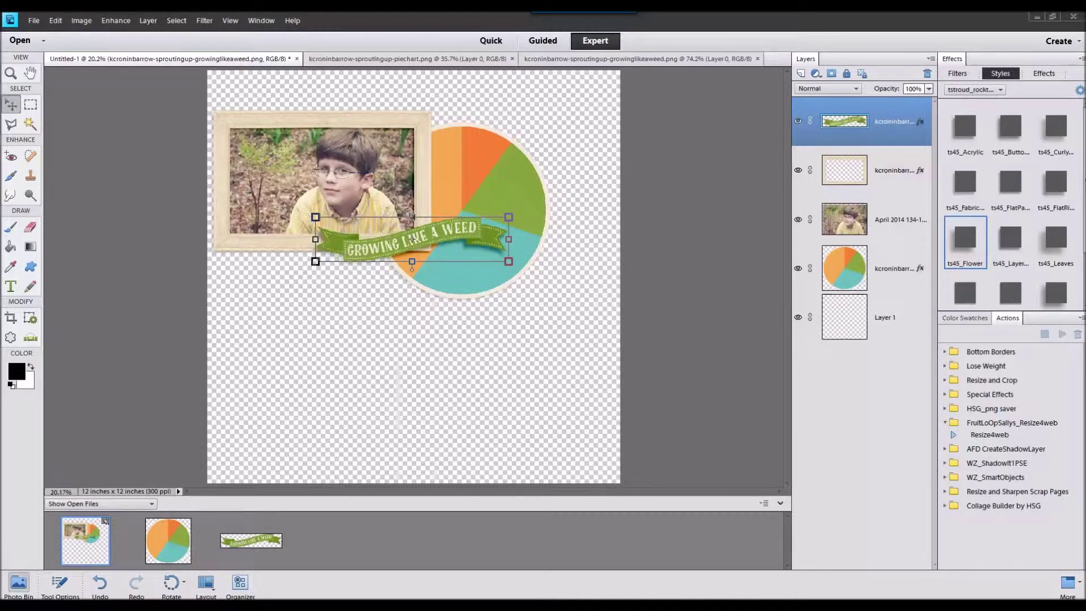
Open the solid6 tan paper and add it as the page background directly above Layer 1
click(651, 538)
click(85, 540)
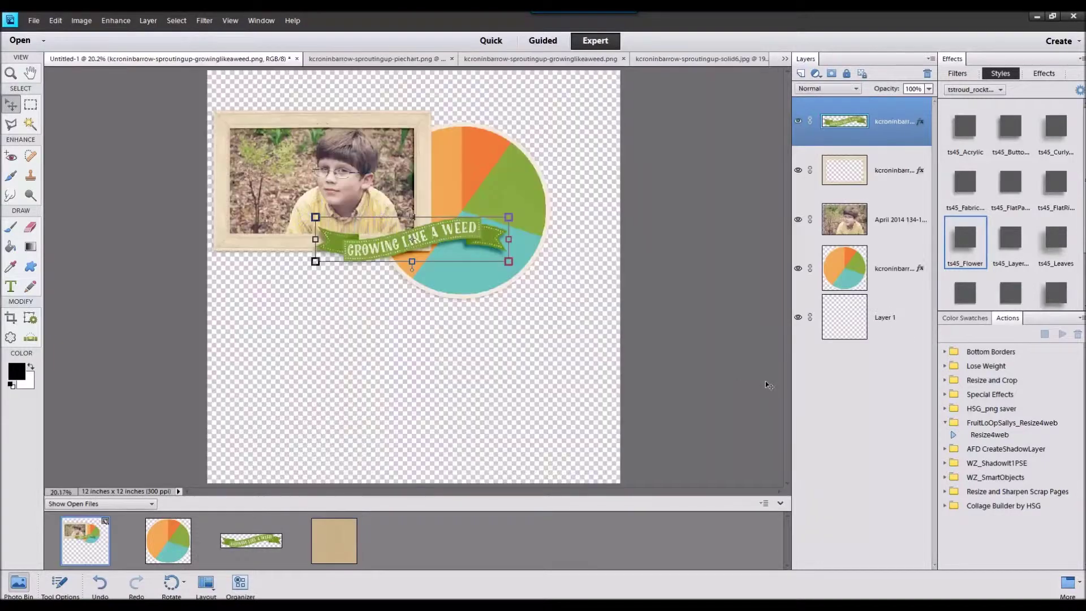
click(885, 317)
drag(341, 558, 398, 302)
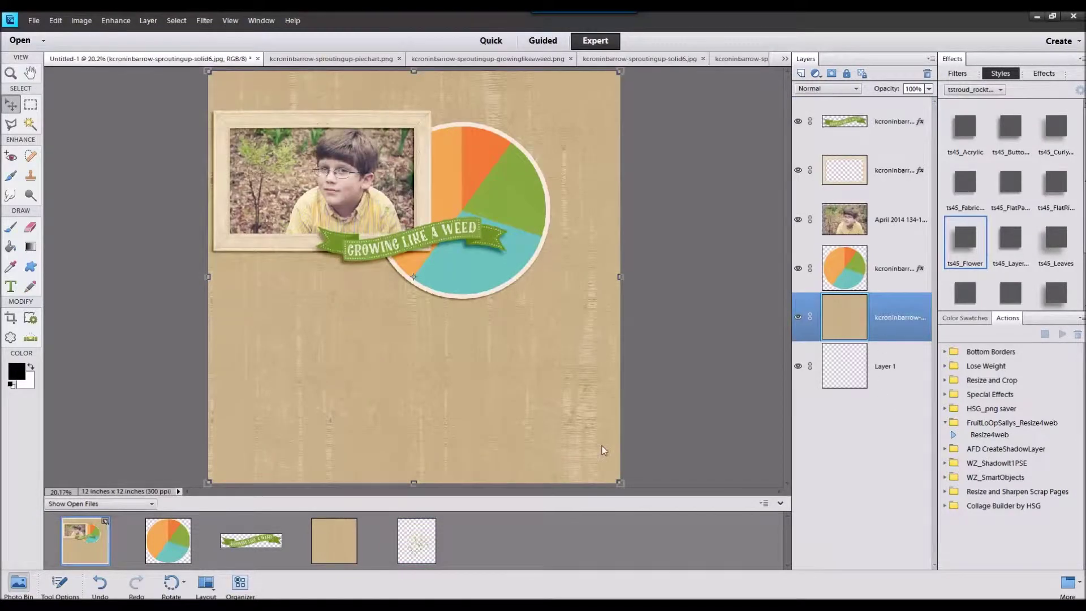
Place the splatter1 paint splatter between the paper and pie chart, below the photo, and put a second copy higher up
drag(415, 308, 391, 338)
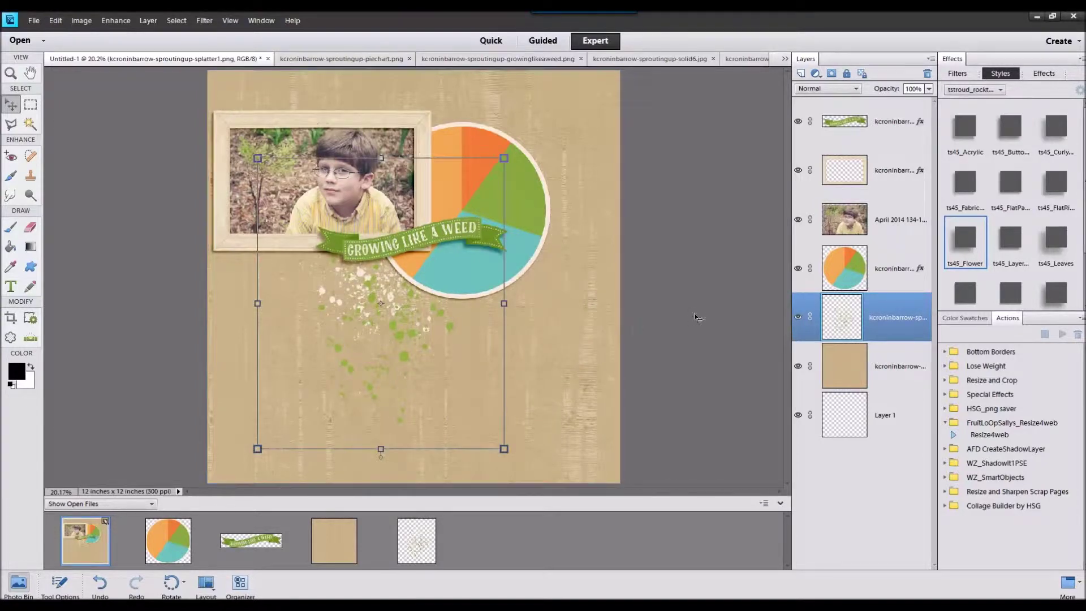
drag(398, 336, 411, 199)
click(673, 252)
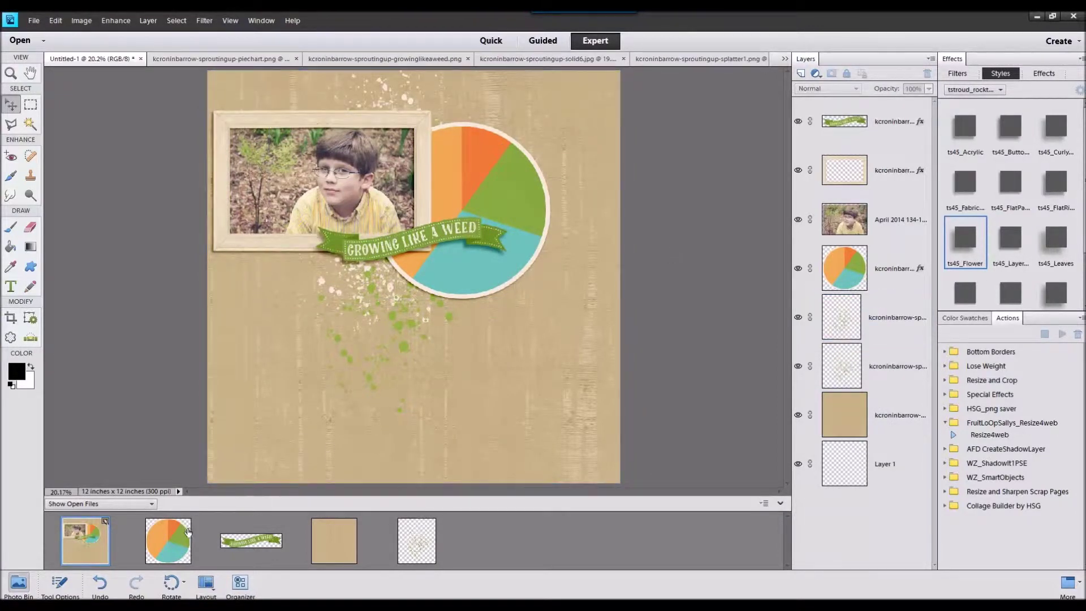
Close all the source image files, keeping only the Untitled-1 layout open
double_click(188, 532)
right_click(414, 532)
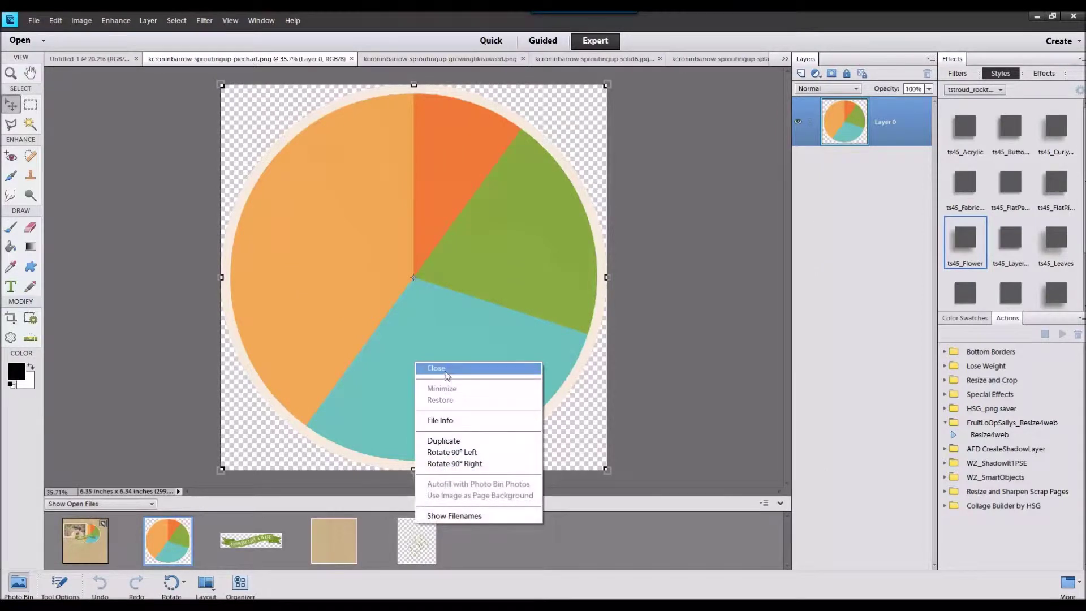
click(447, 375)
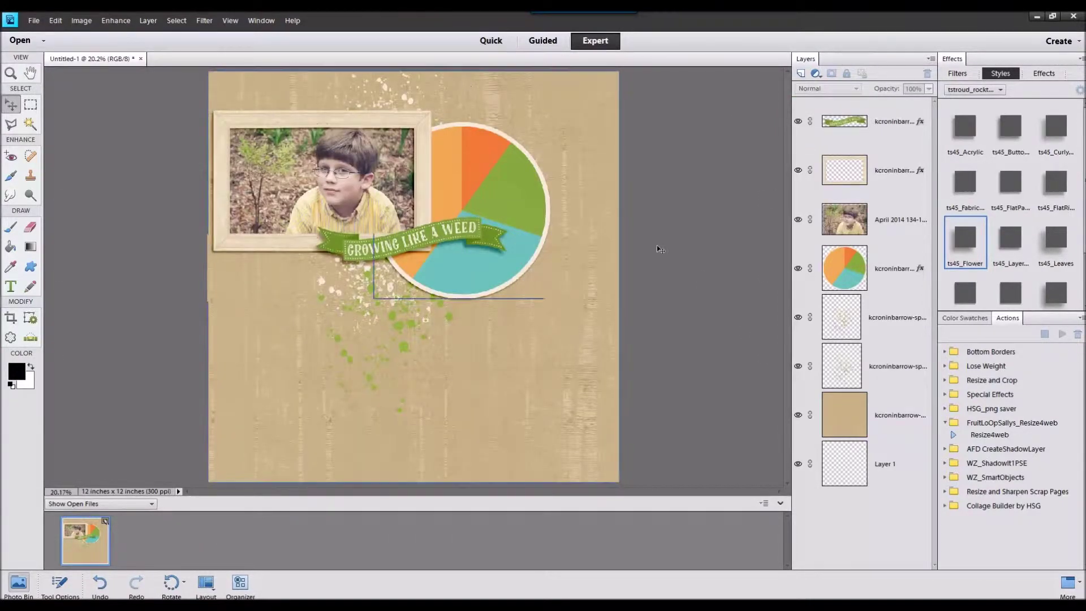
Select every layer from the splatters up to the banner and shift the whole cluster slightly right on the page
click(860, 361)
shift+click(892, 131)
drag(421, 231, 430, 227)
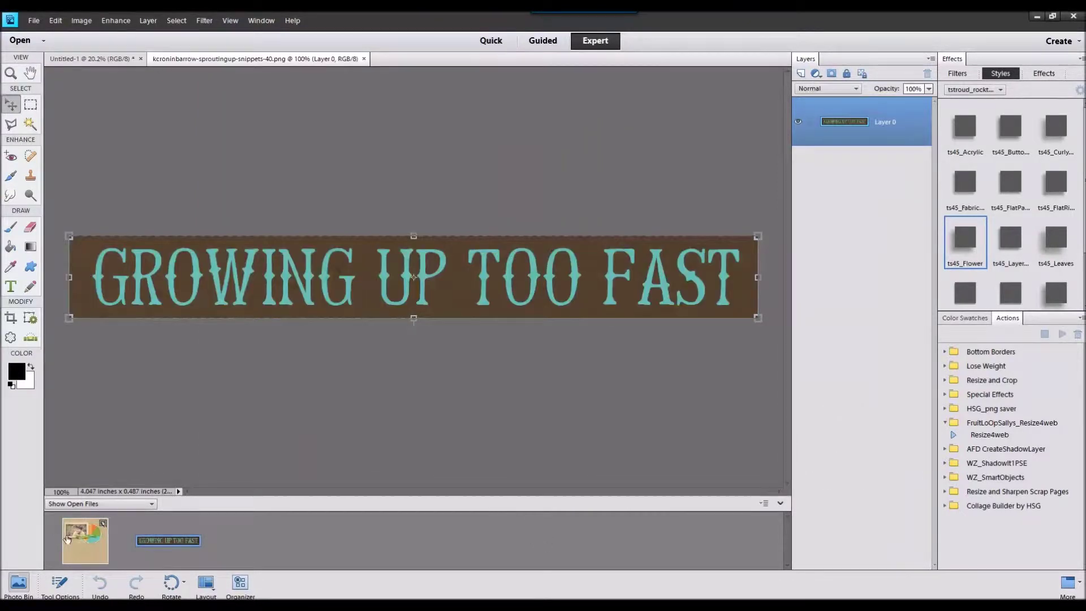
Add the "Growing up too fast" word strip to the layout above the pie chart layer, over the chart's right side
double_click(66, 538)
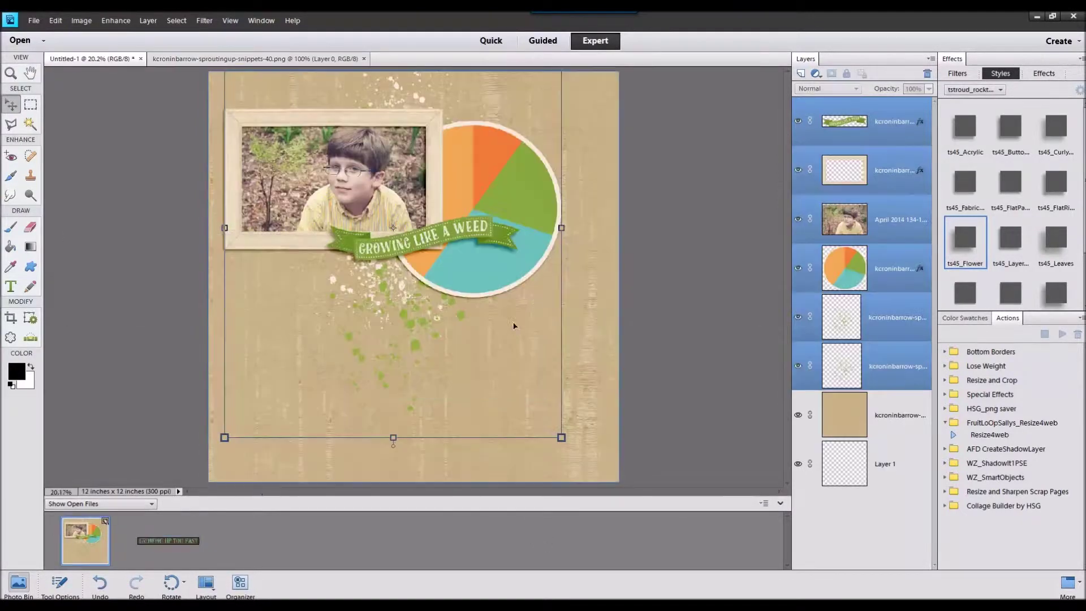
click(836, 270)
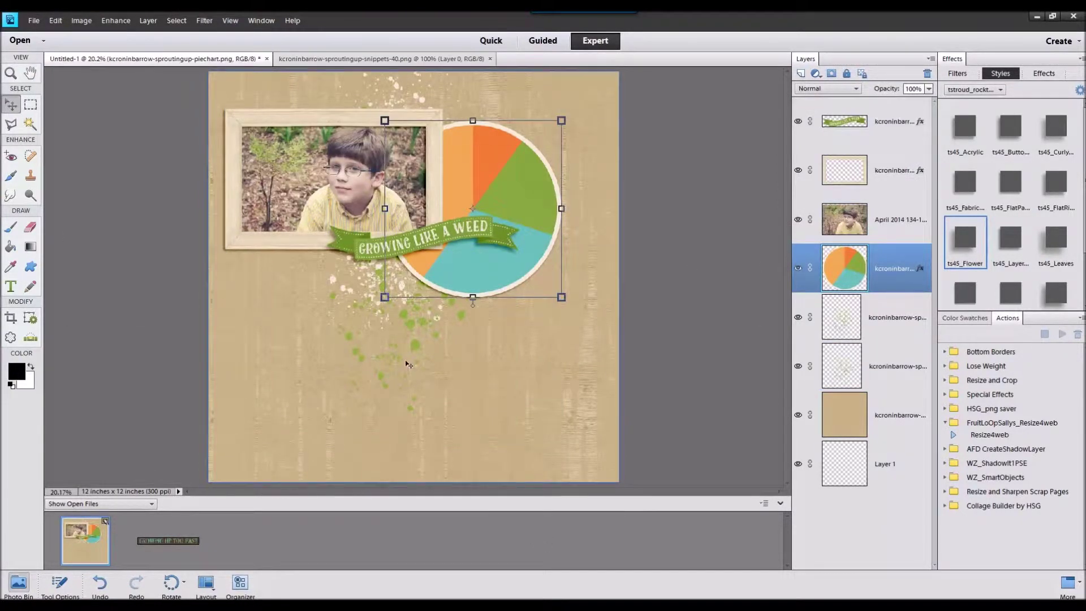
drag(180, 545, 549, 188)
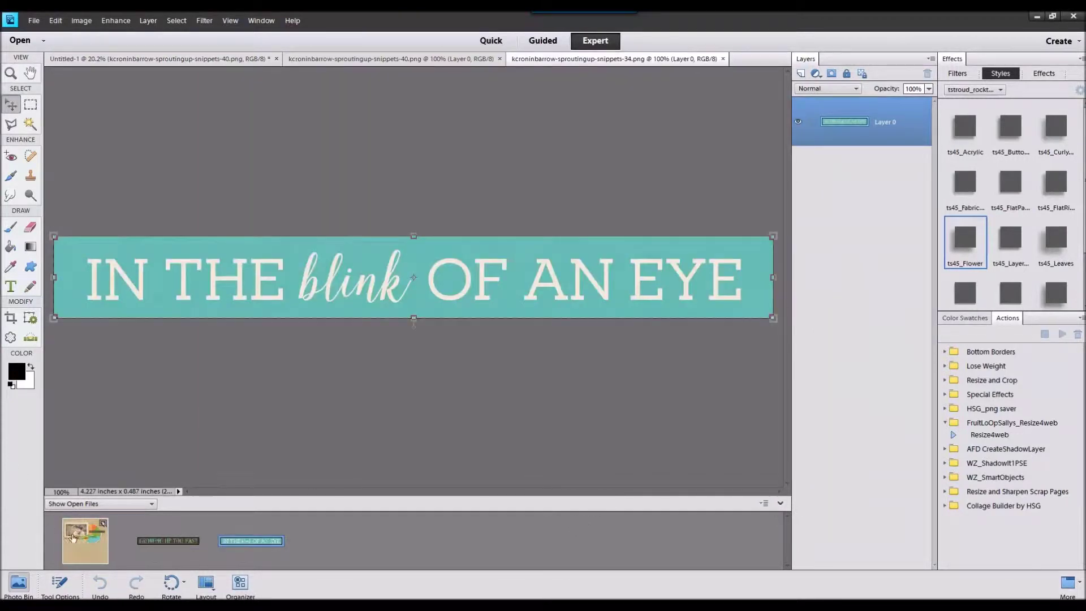
Add the "In the blink of an eye" strip above the brown strip, and bring the "Slow down" strip into the layout
double_click(72, 537)
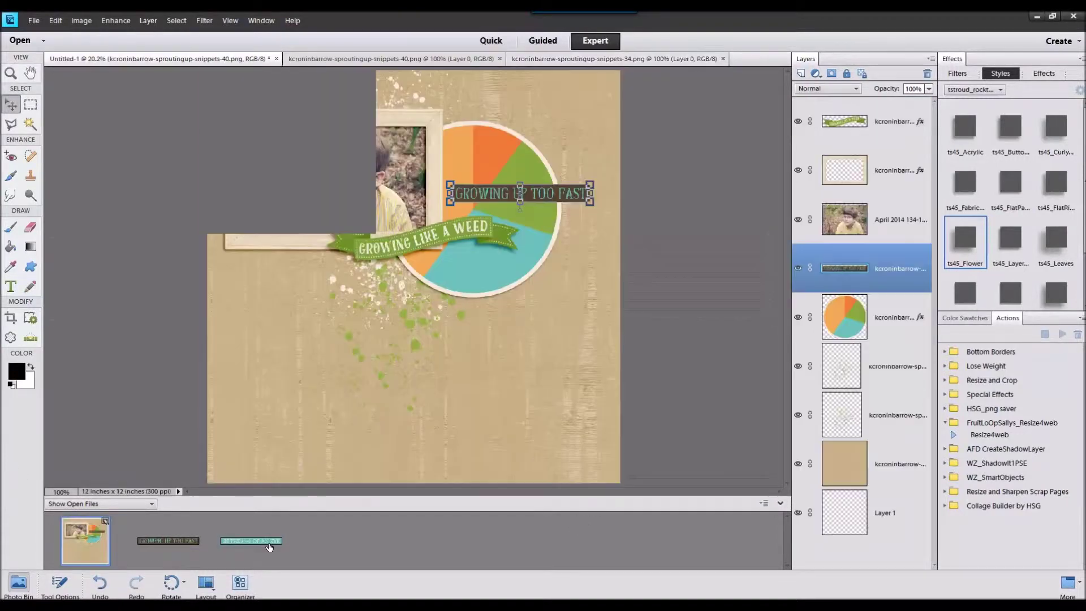
drag(251, 541, 576, 172)
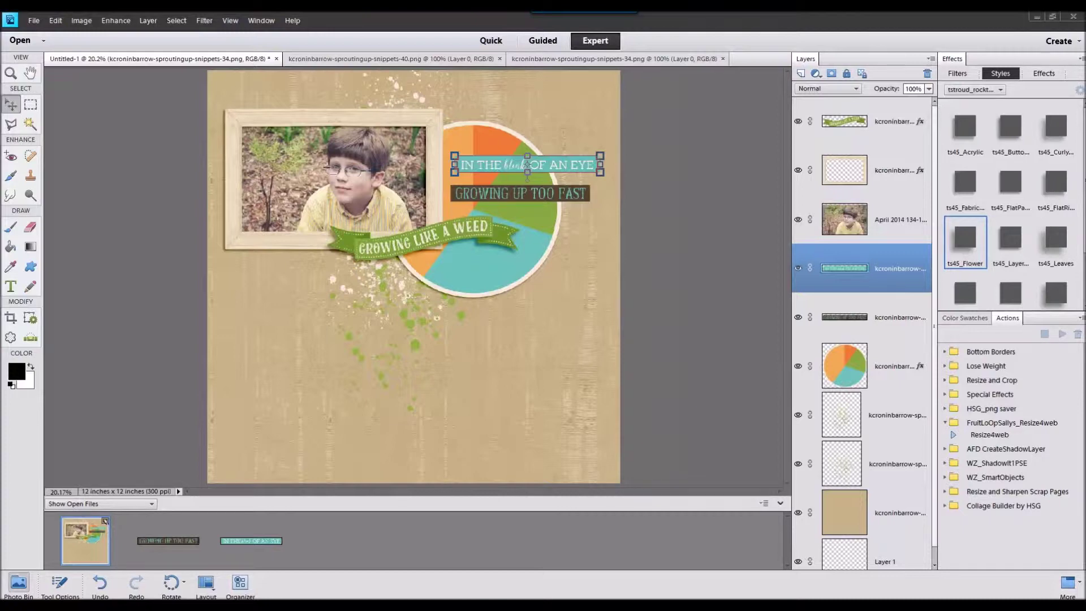
click(621, 517)
drag(349, 540, 427, 314)
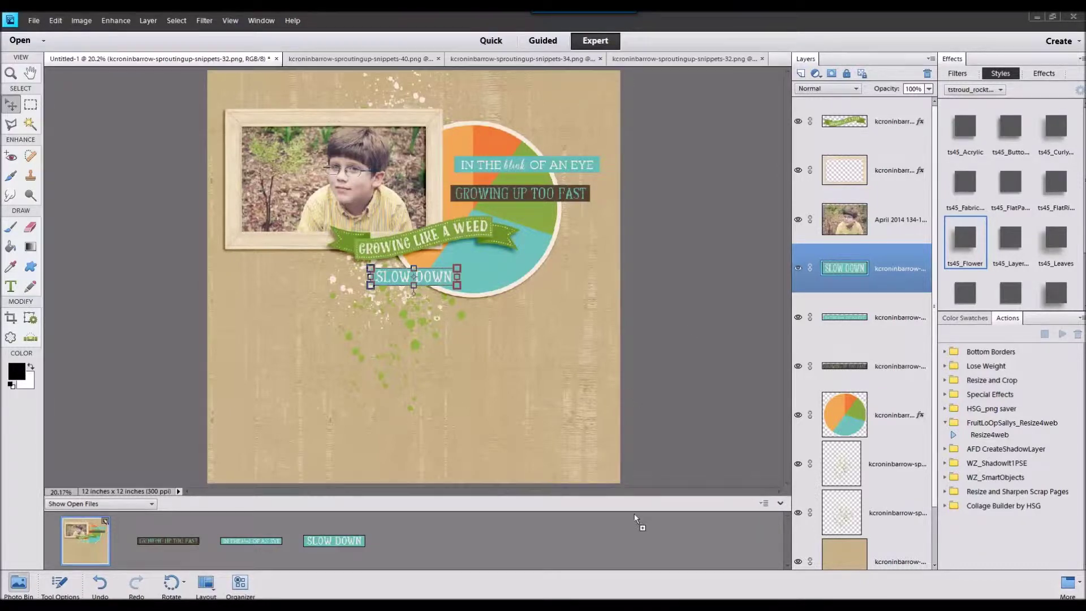
Add the "Time flies" strip at the banner's right end and move "Slow down" onto the pie chart's lower part
drag(633, 514, 634, 515)
click(84, 538)
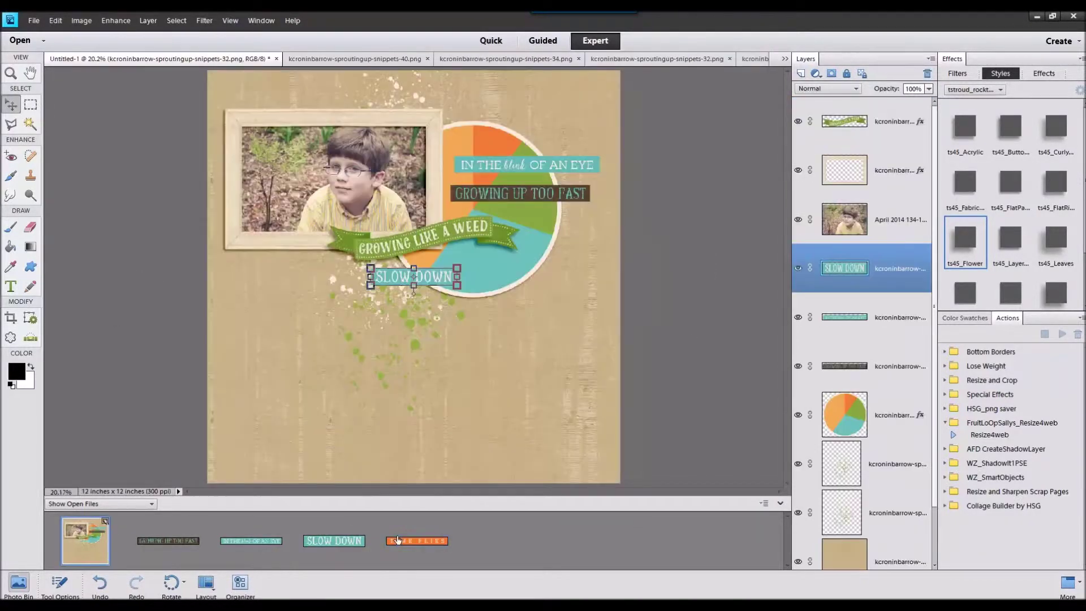
drag(398, 541, 475, 364)
drag(460, 285, 521, 267)
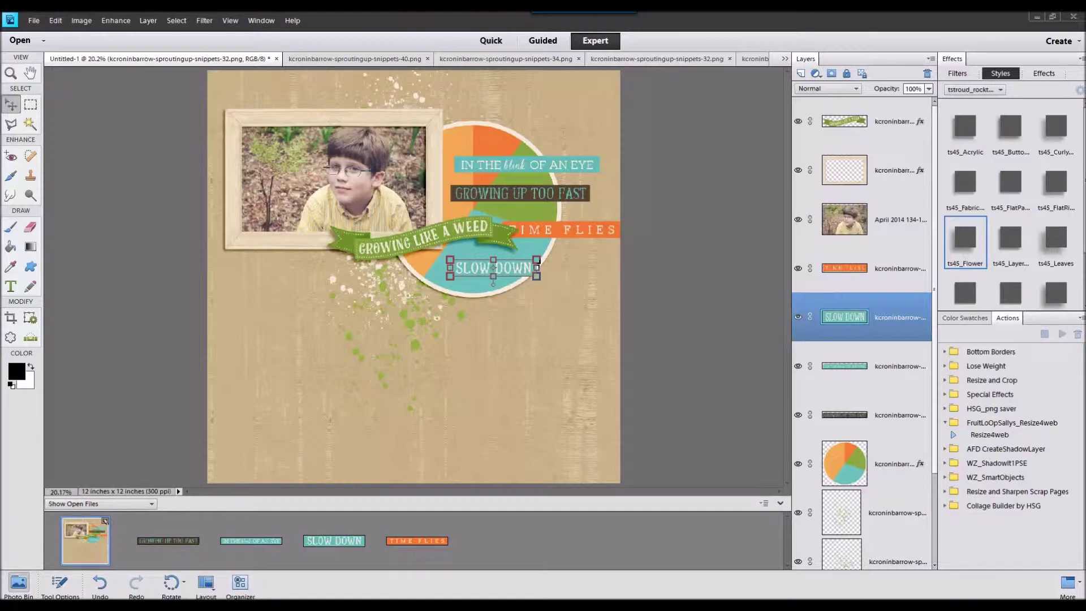
Add the "Right before my eyes" word strip to the layout, just below the "Slow down" strip at the pie chart's lower edge
drag(851, 391, 599, 548)
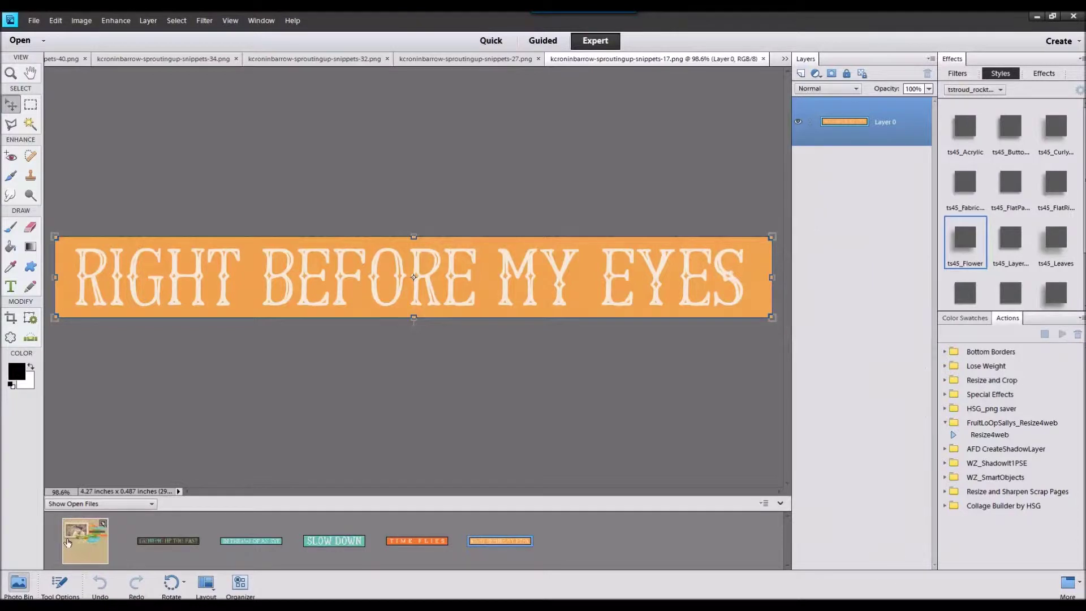
double_click(83, 543)
drag(511, 548, 444, 345)
drag(438, 285, 544, 305)
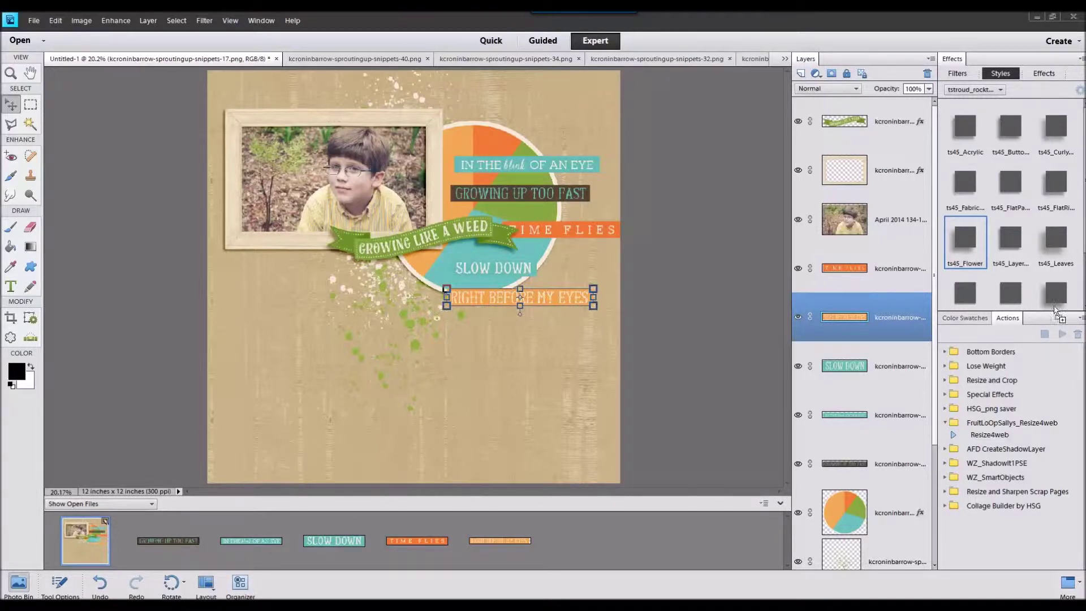
Add the "Let's rewind" word strip to the layout and place it below the "Right before my eyes" strip
drag(688, 547, 685, 548)
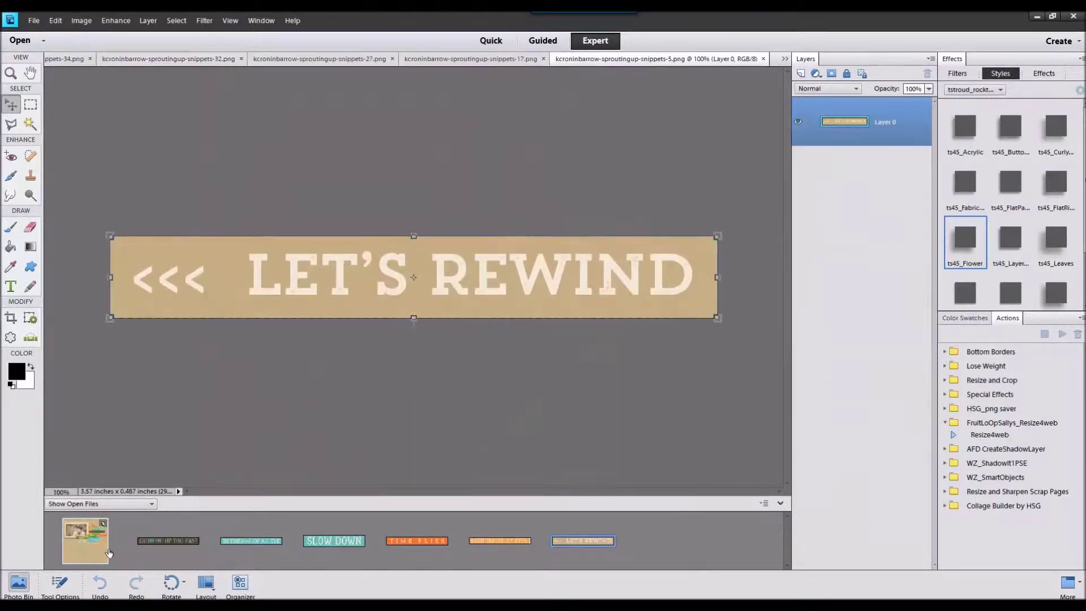
double_click(107, 552)
drag(580, 544, 462, 348)
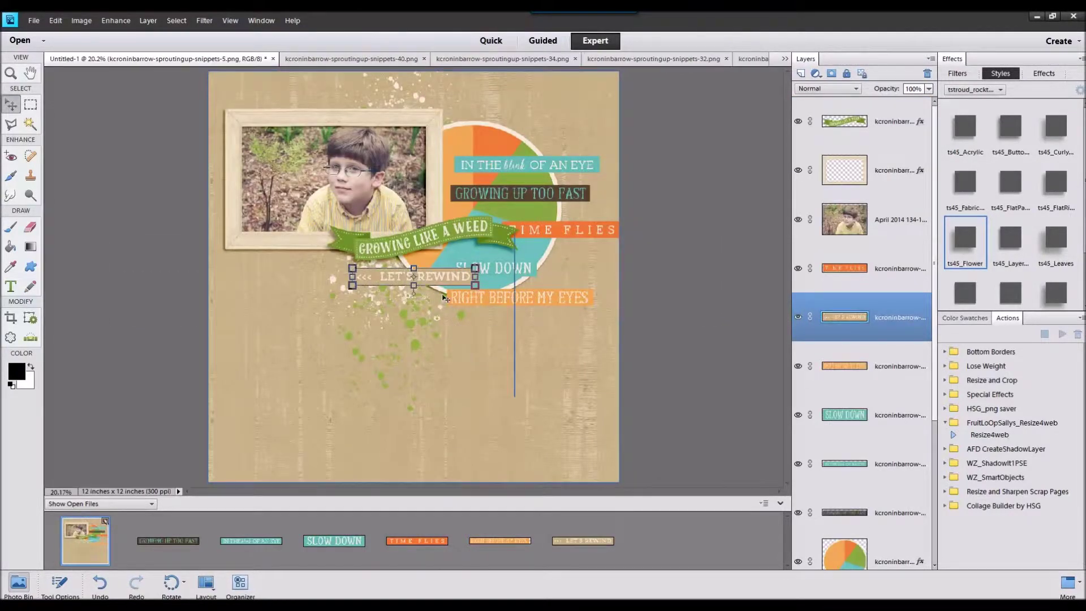
drag(444, 280, 532, 331)
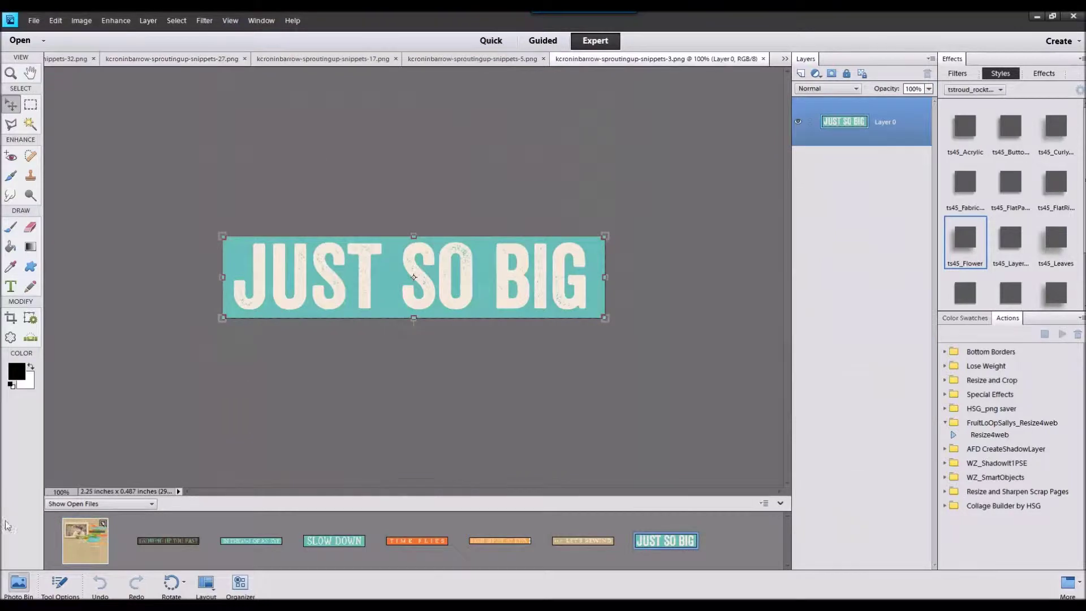
Add the "Just so big" and "Not so little anymore" word strips, stacked below the "Let's rewind" strip
drag(63, 533, 494, 351)
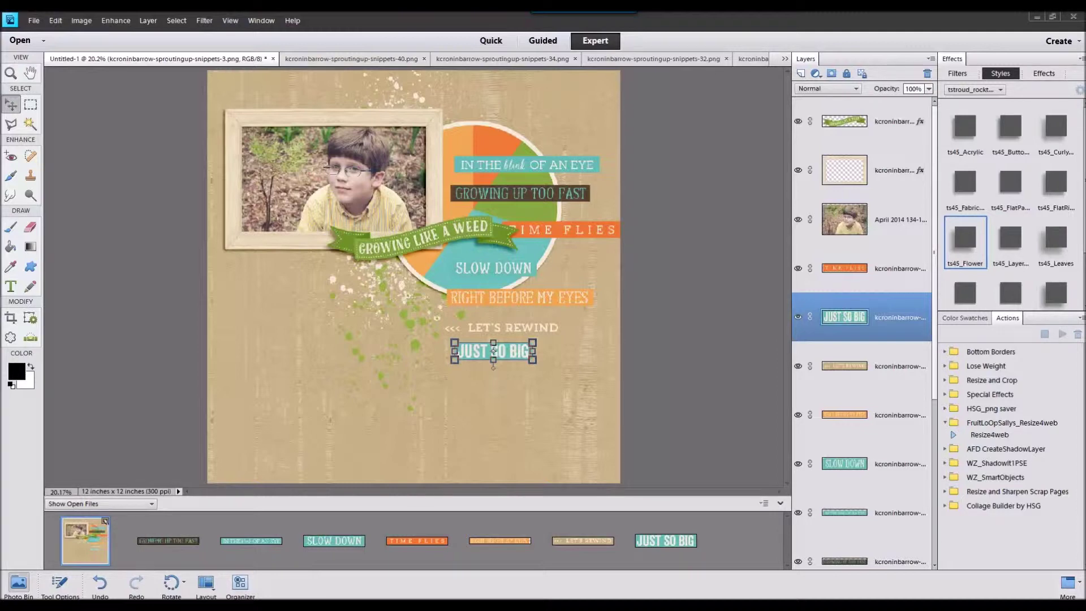
click(72, 536)
drag(83, 544, 485, 378)
Apply the ts45_FlatPa… shadow style to all eight word strips and scale them down together, shifting them up over the pie chart
click(882, 286)
scroll(882, 305, down, 3)
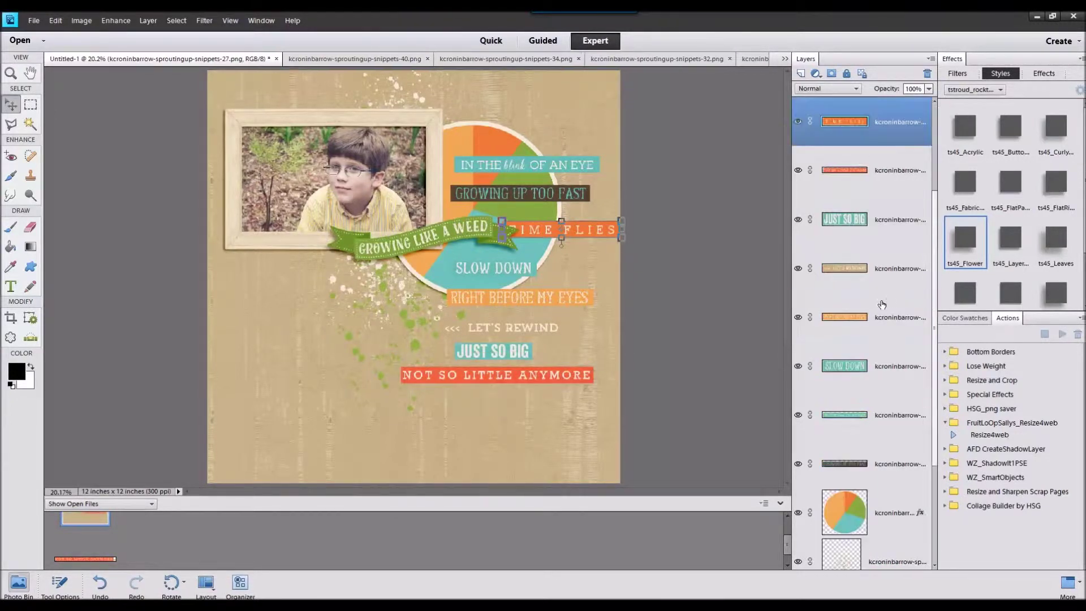
shift+click(892, 454)
click(1010, 182)
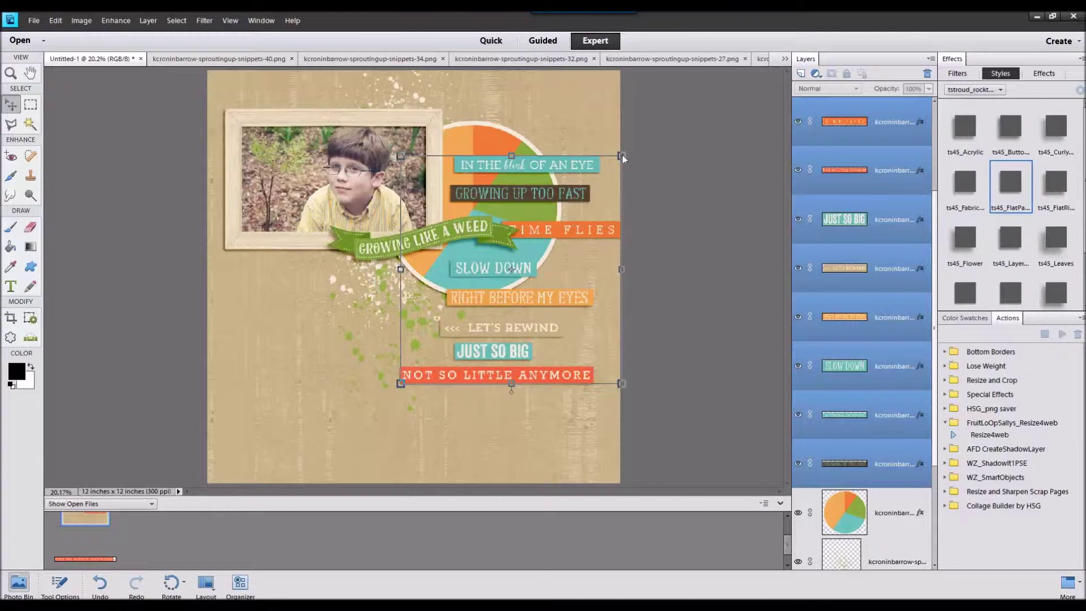
drag(621, 156, 562, 148)
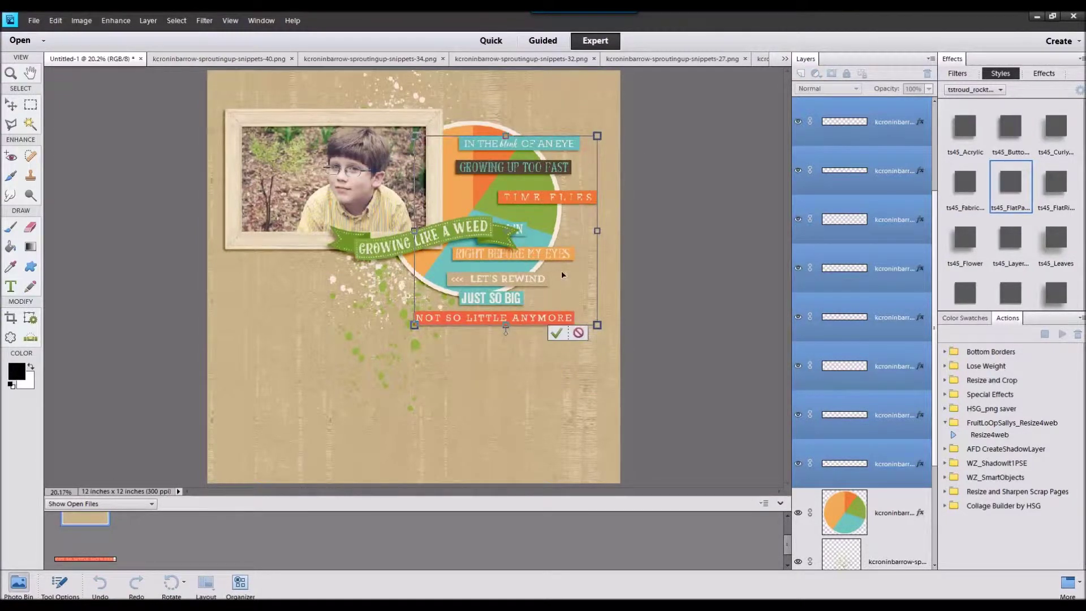
click(560, 332)
Rotate "In the blink of an eye" steeply and "Growing up too fast" less steeply, fanning both upward from the frame's right edge
click(582, 138)
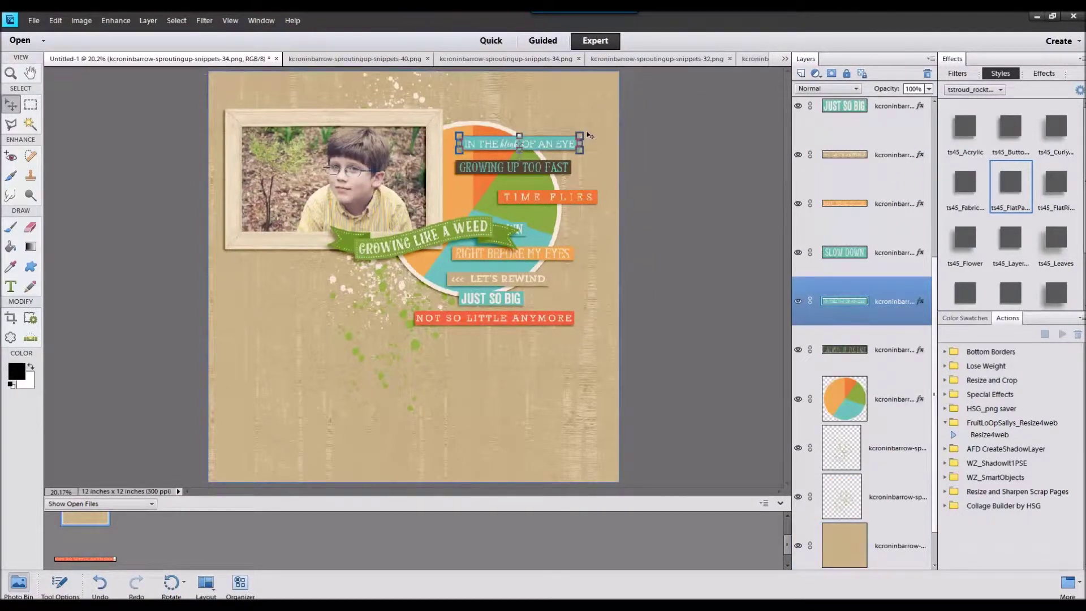
drag(588, 135, 496, 96)
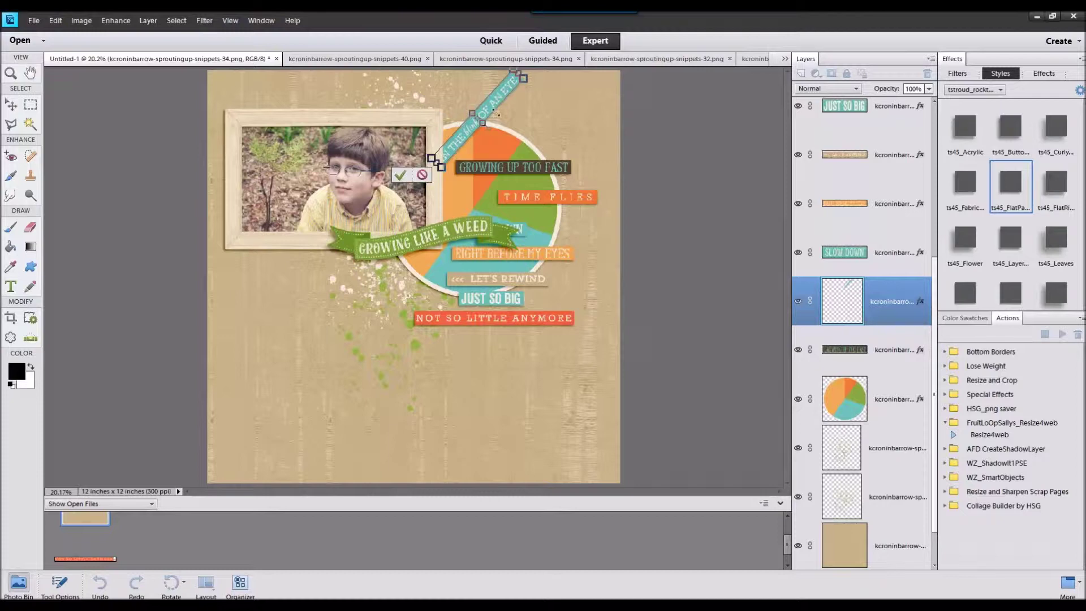
click(402, 174)
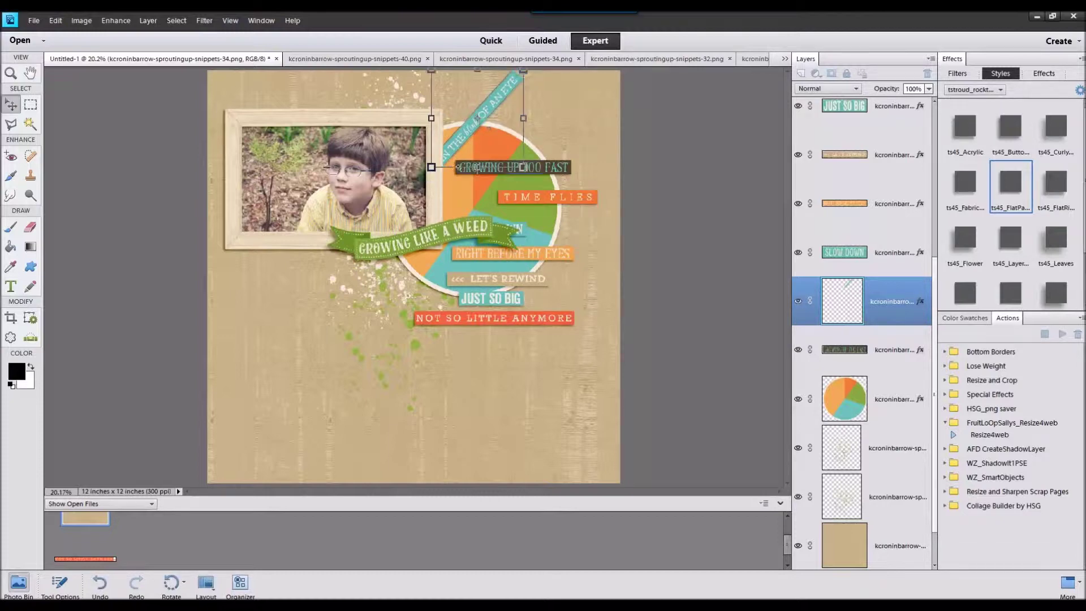
click(552, 167)
drag(573, 156, 544, 120)
click(404, 193)
Move "Time flies" against the frame's right edge and place "Right before my eyes" below it with a slight clockwise tilt
drag(528, 200, 473, 193)
drag(522, 256, 544, 219)
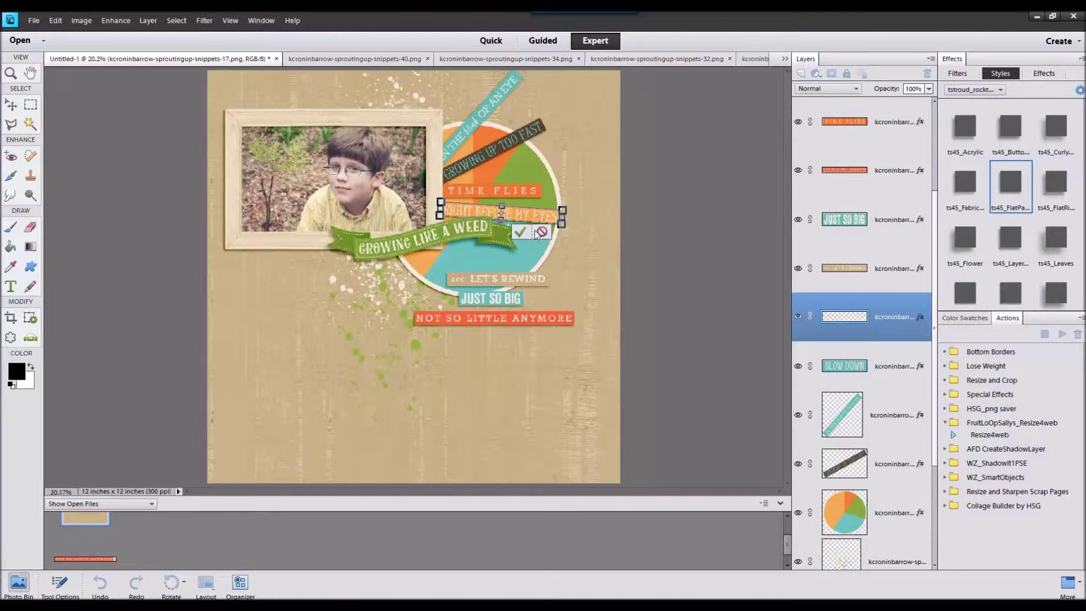
click(522, 234)
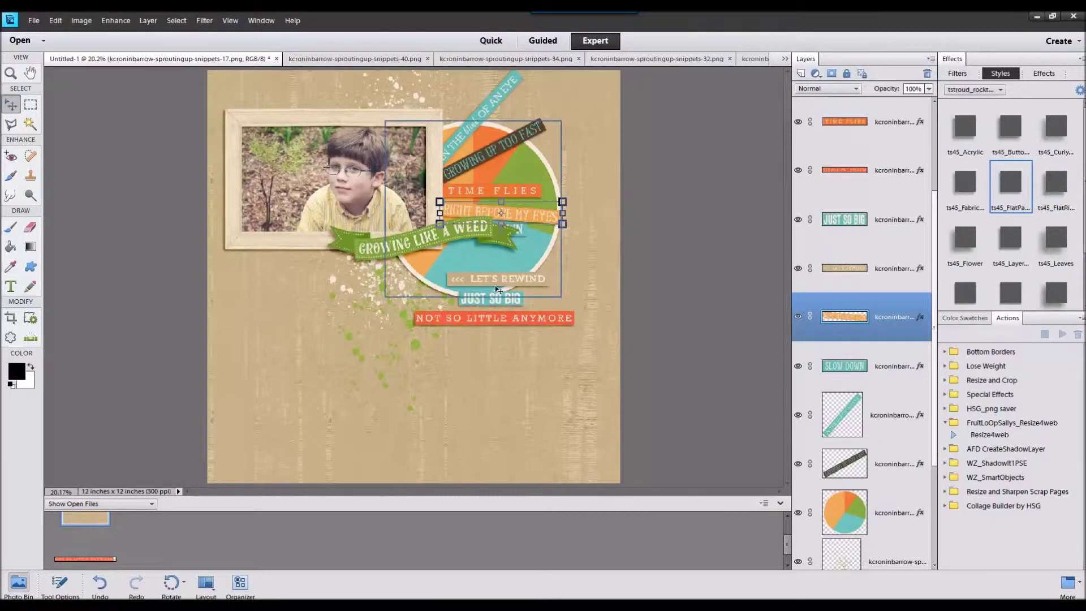
Place "Just so big" between "Growing up too fast" and "Time flies", layered beneath "Right before my eyes", and tilt it slightly counterclockwise
drag(497, 298, 505, 173)
drag(814, 224, 814, 337)
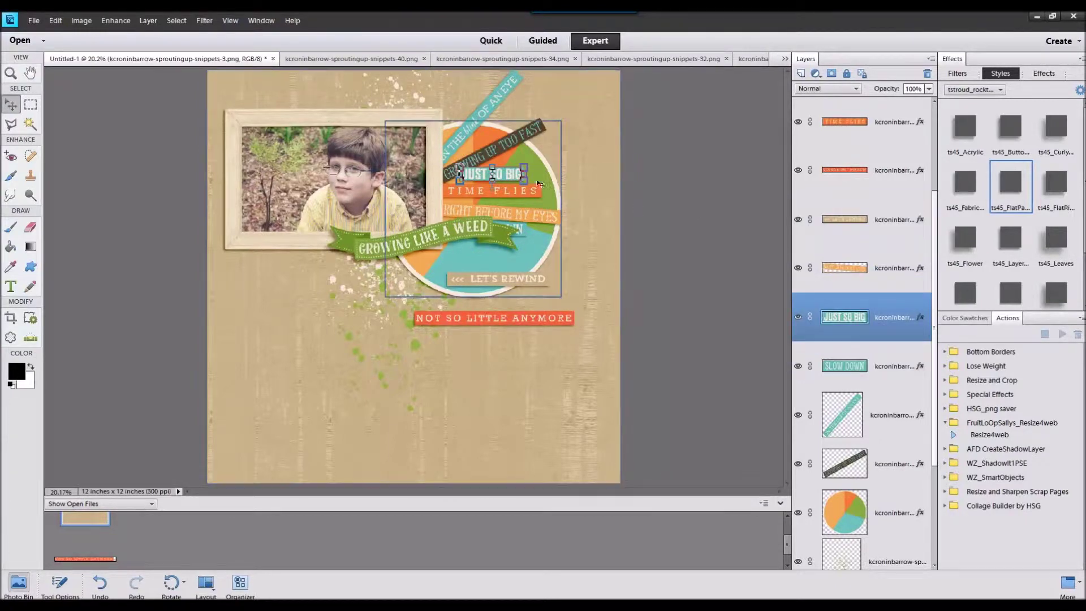
mouse_move(530, 169)
mouse_down()
mouse_move(496, 175)
mouse_move(510, 174)
mouse_up()
click(428, 196)
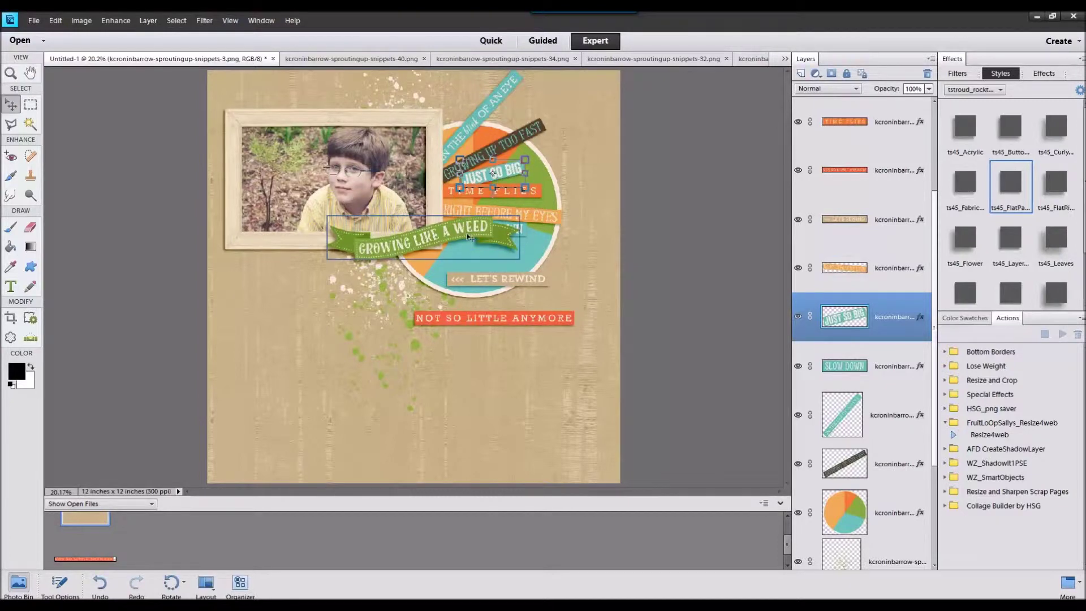
Shift the banner left along the frame's lower edge and tilt the "Let's rewind" and "Slow down" strips clockwise over the pie chart
drag(452, 233, 400, 248)
mouse_move(509, 280)
mouse_down()
mouse_move(512, 250)
mouse_move(562, 252)
mouse_move(522, 263)
mouse_up()
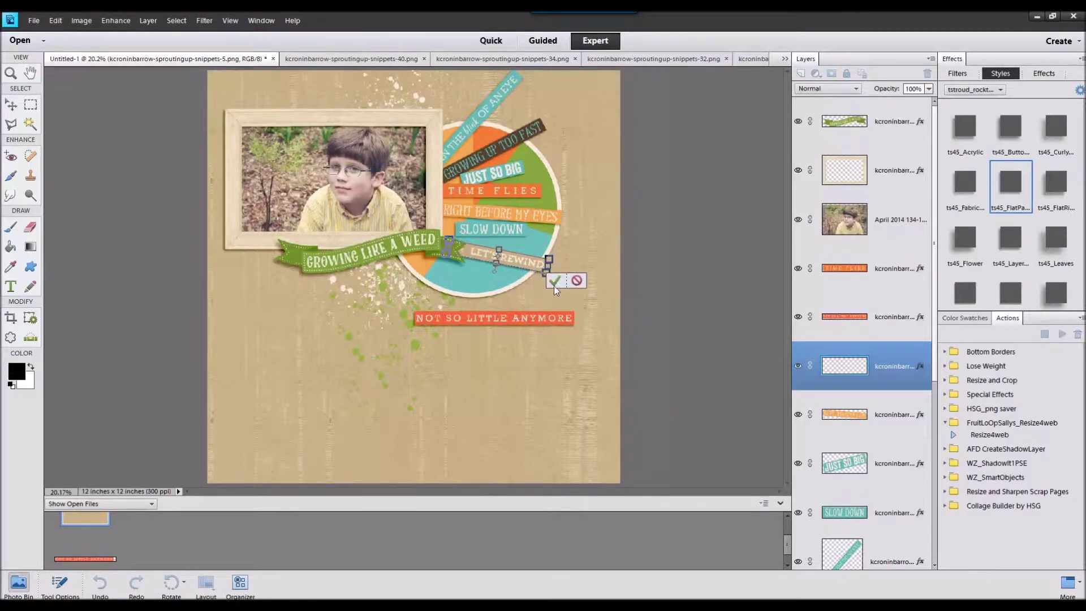
click(530, 222)
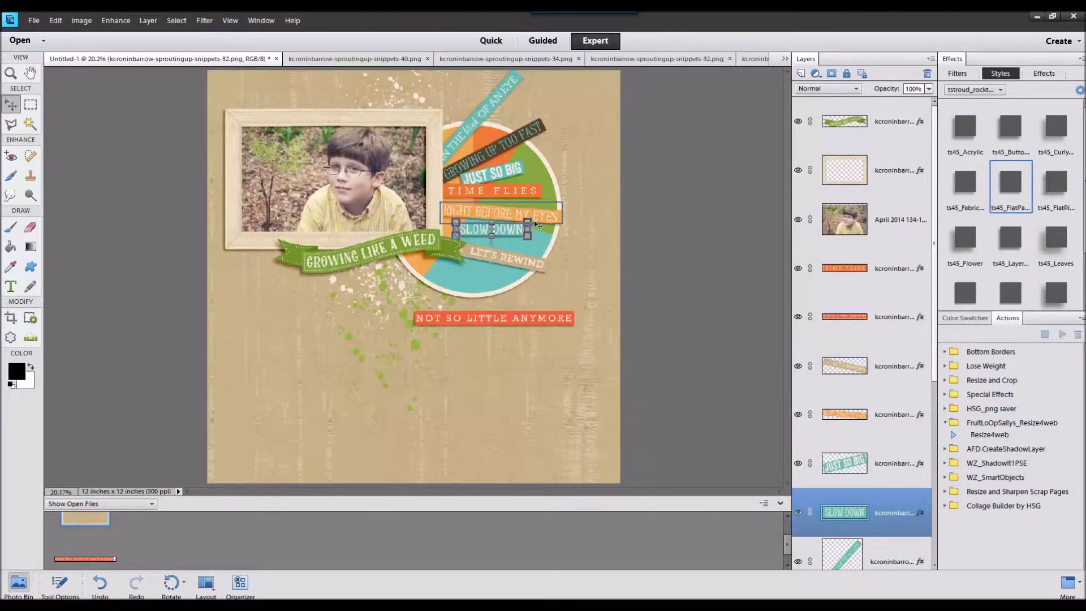
drag(530, 222, 503, 235)
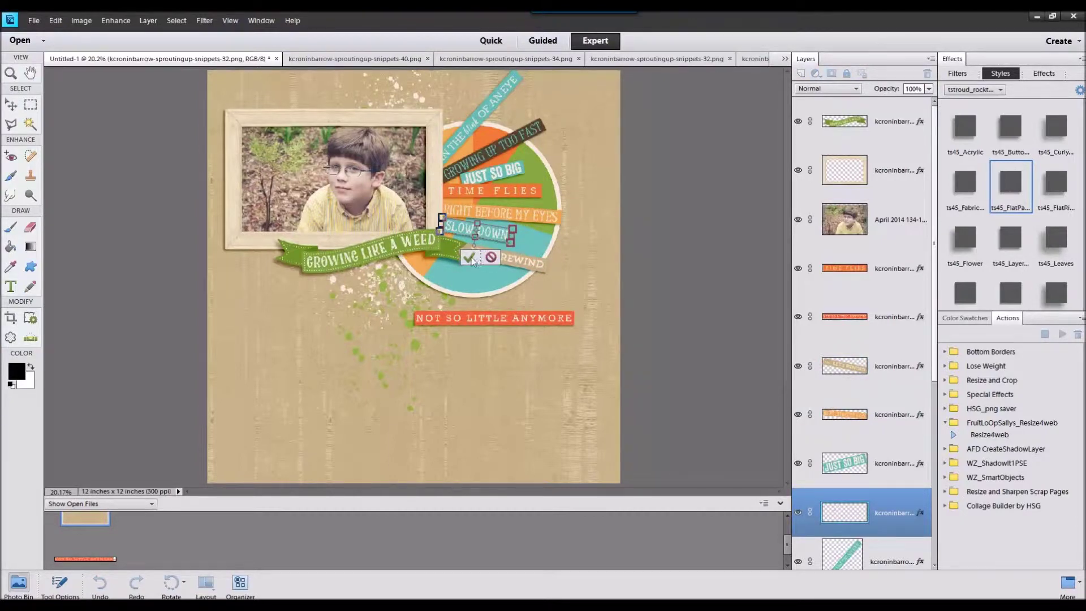
click(469, 258)
Move "Not so little anymore" to the bottom of the fan and angle it steeply downward from beneath the banner's right end
drag(492, 318, 478, 279)
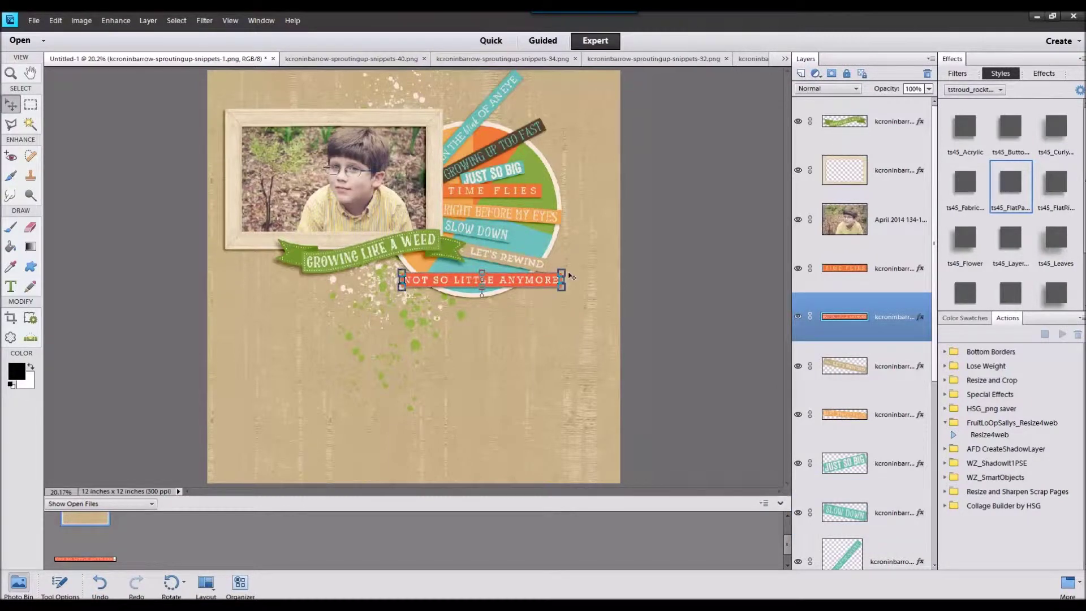
drag(564, 272, 538, 309)
click(567, 332)
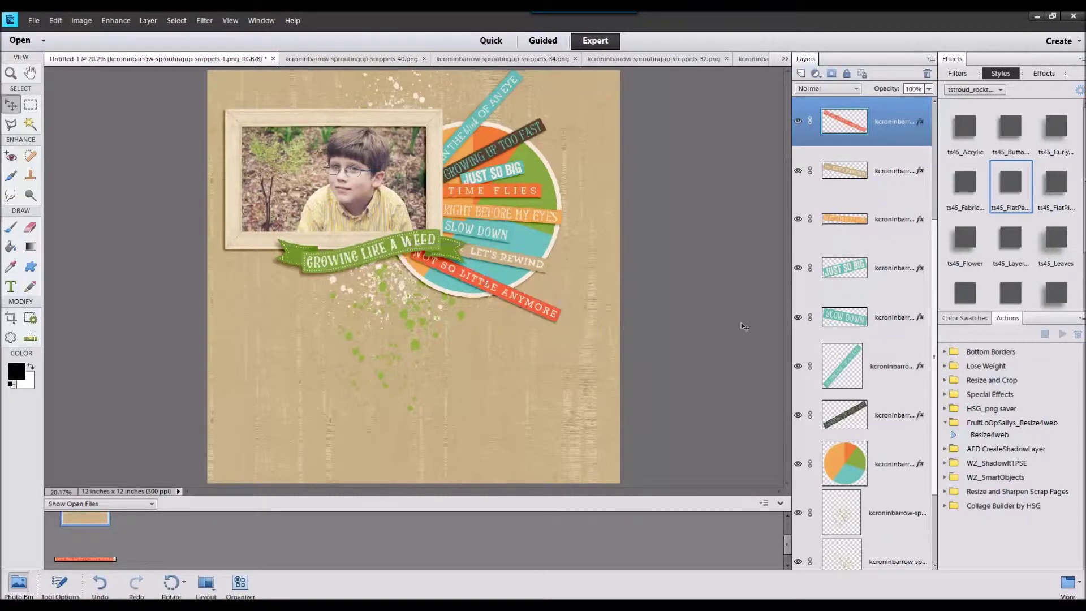
drag(531, 307, 530, 308)
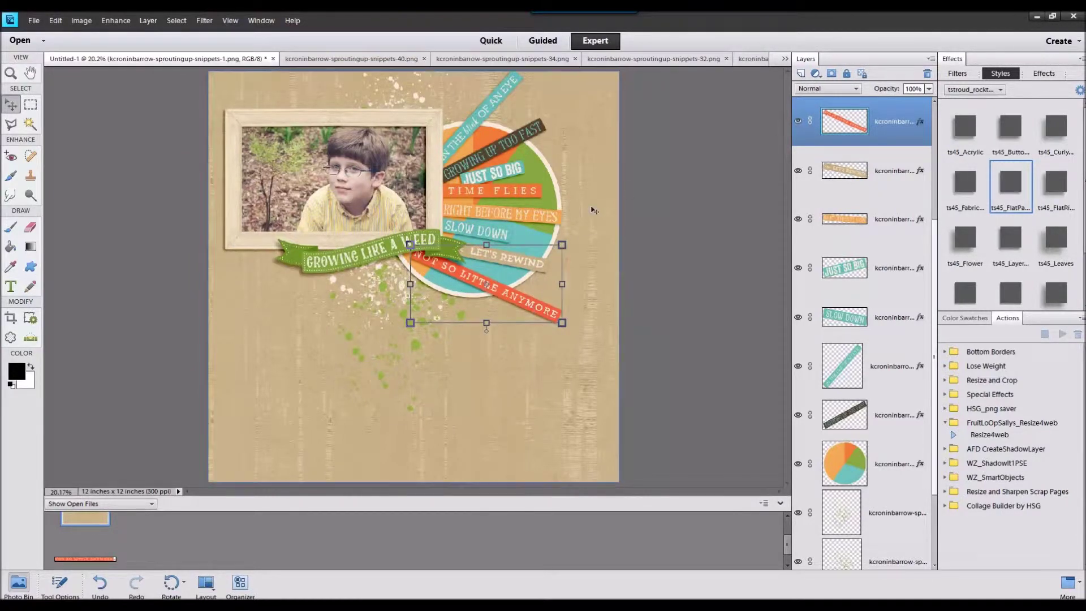
click(661, 178)
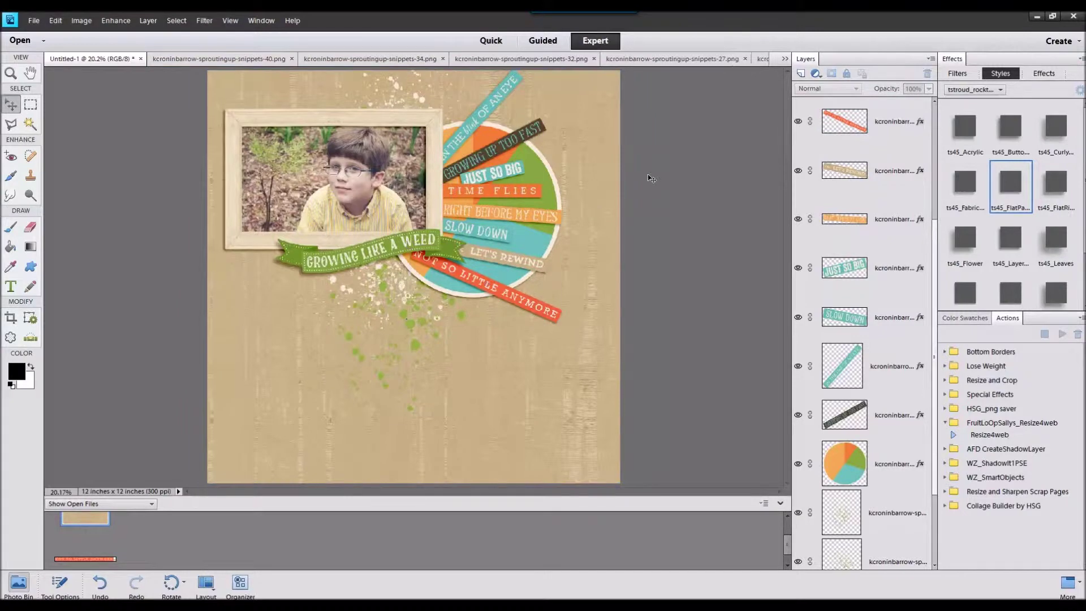
Nudge "In the blink of an eye", "Growing up too fast" and "Just so big" so they tuck under the frame and stay on the page
click(477, 115)
key(ctrl+minus)
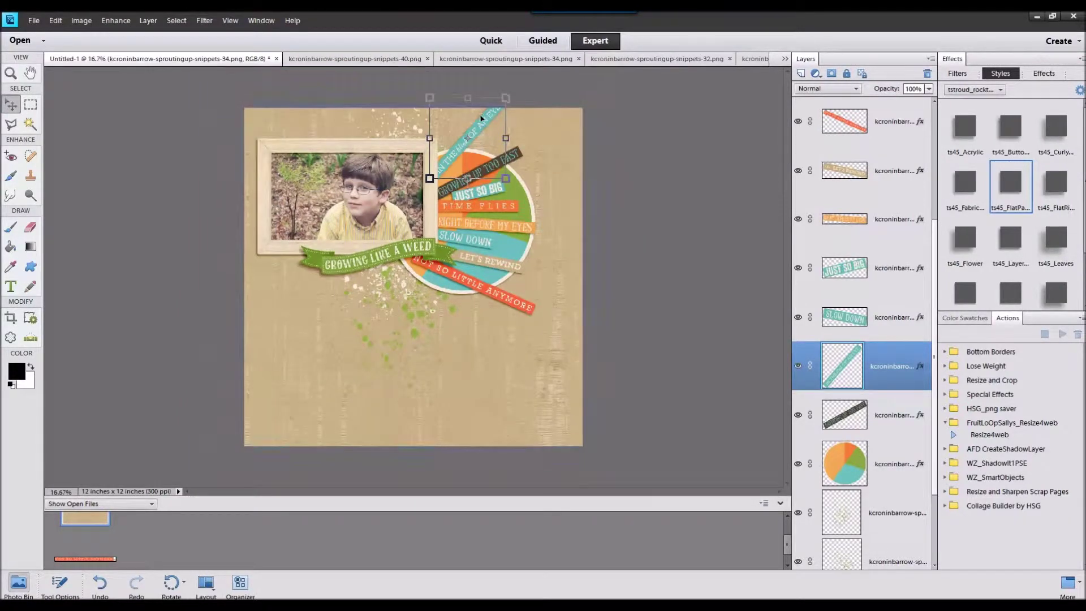
drag(477, 130, 478, 128)
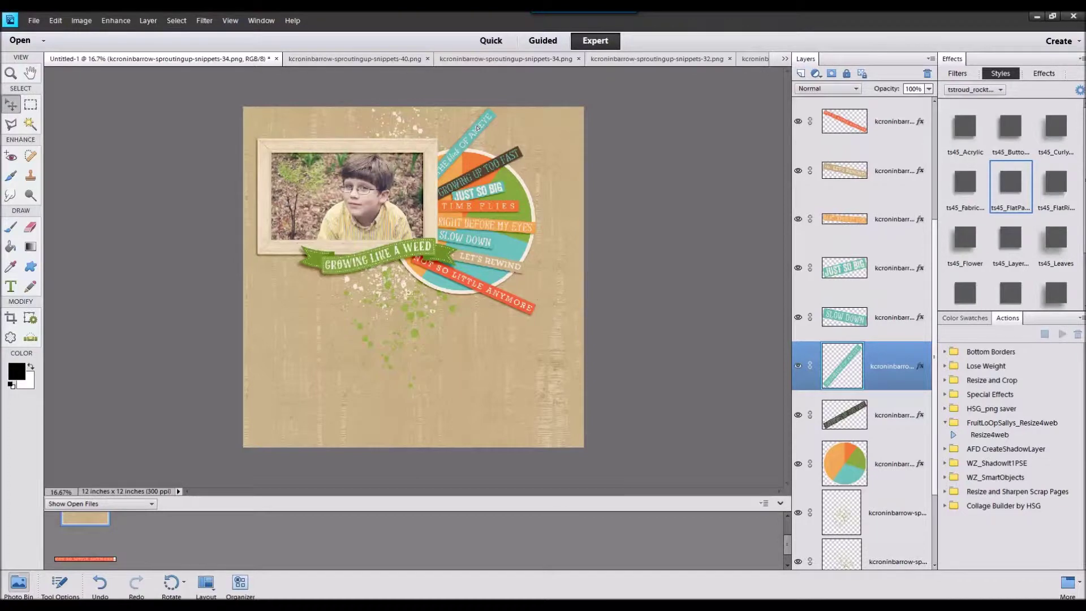
click(505, 159)
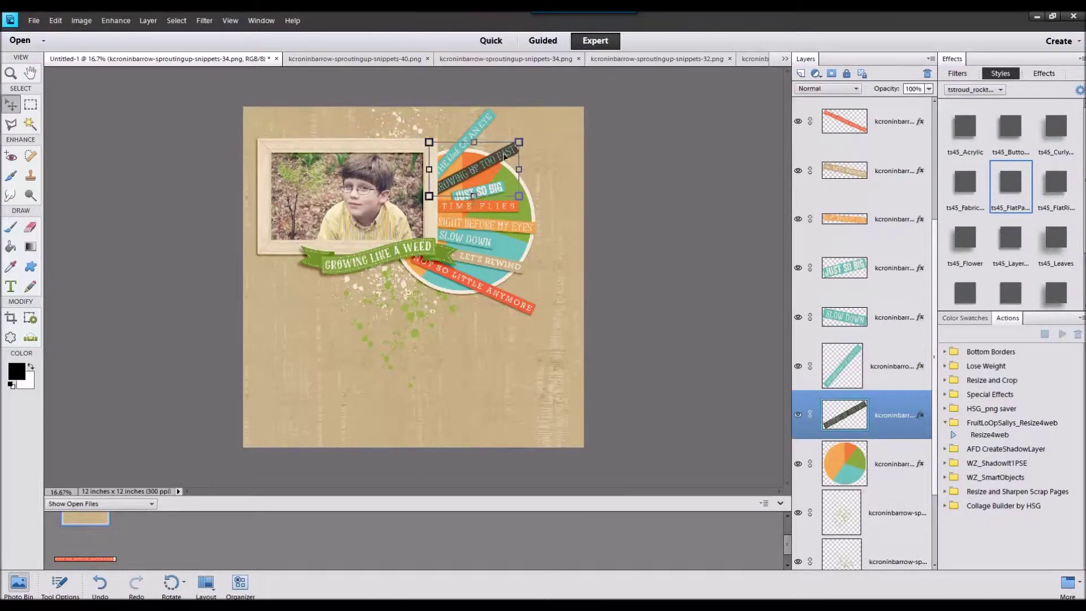
drag(488, 190, 472, 195)
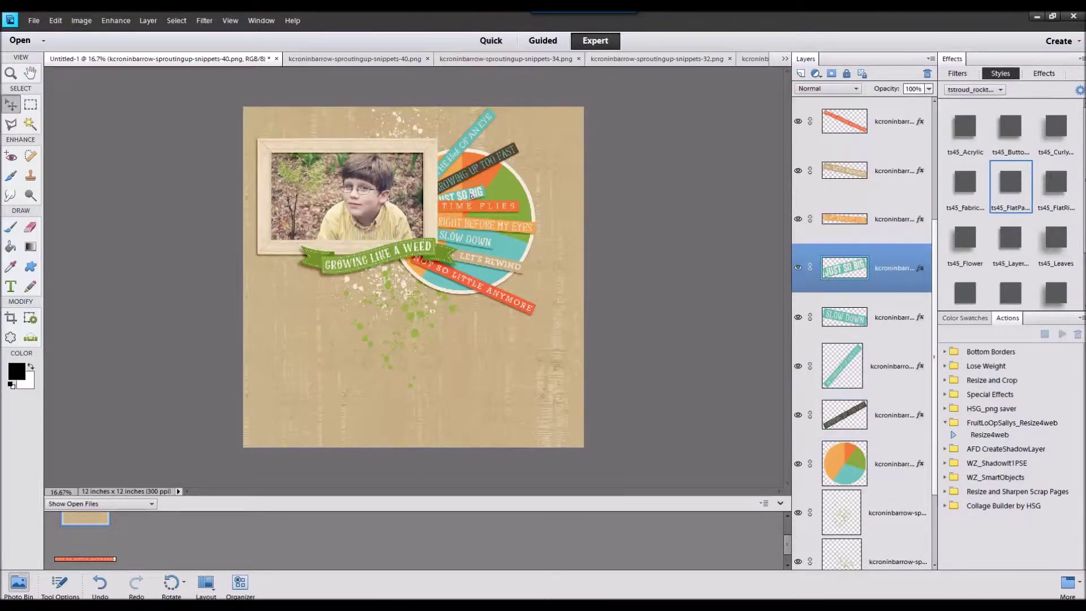
click(493, 160)
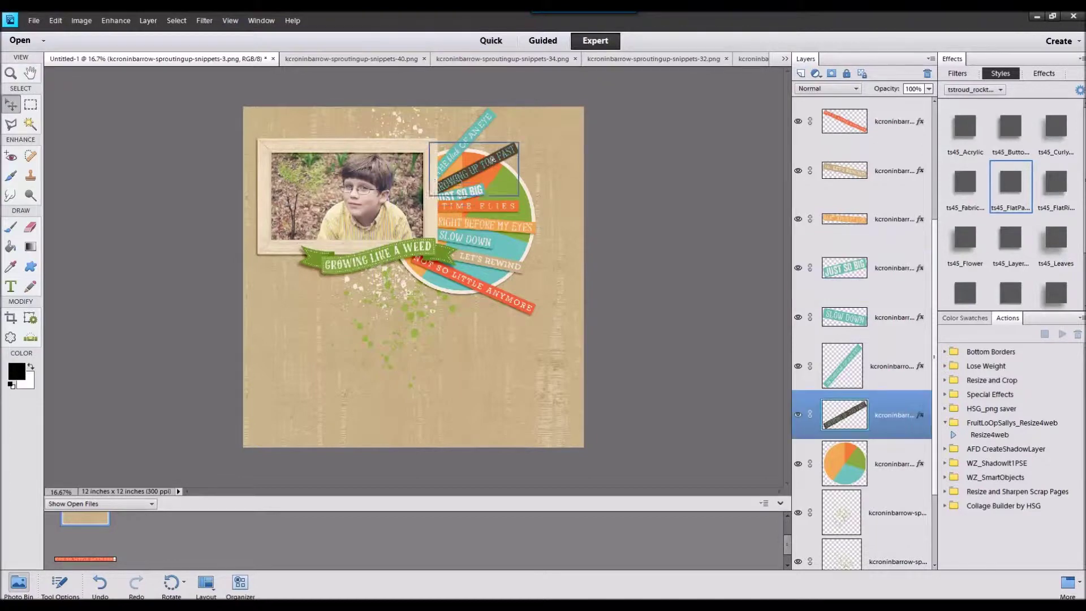
click(475, 133)
drag(475, 131, 478, 131)
click(480, 194)
click(478, 195)
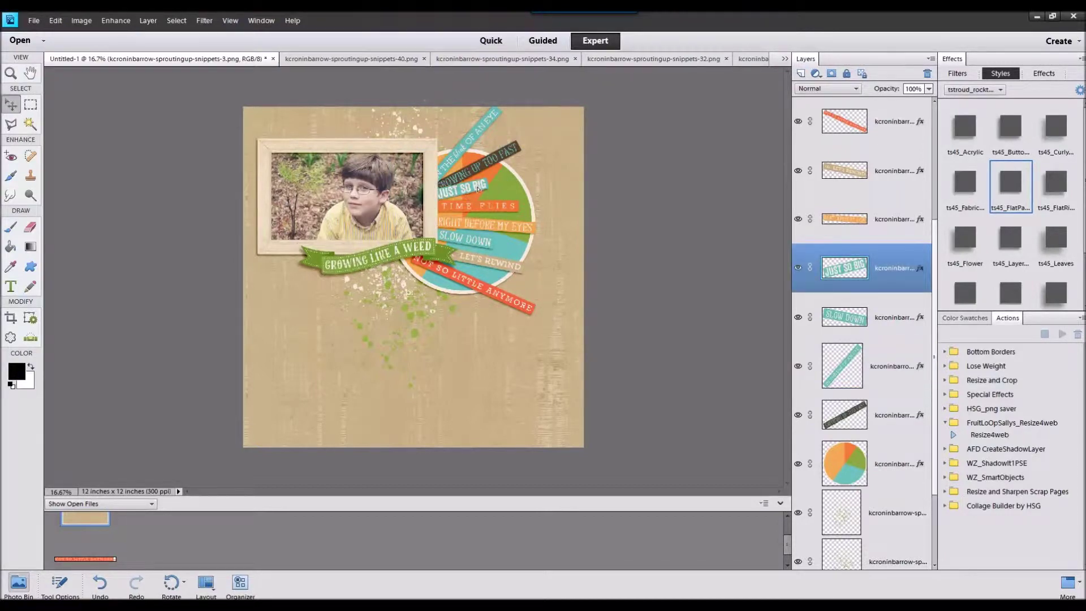
drag(478, 190, 479, 192)
Shift the "Right before my eyes" strip up slightly toward "Time flies" and clear the layer selection
click(547, 204)
click(512, 225)
drag(511, 224, 510, 223)
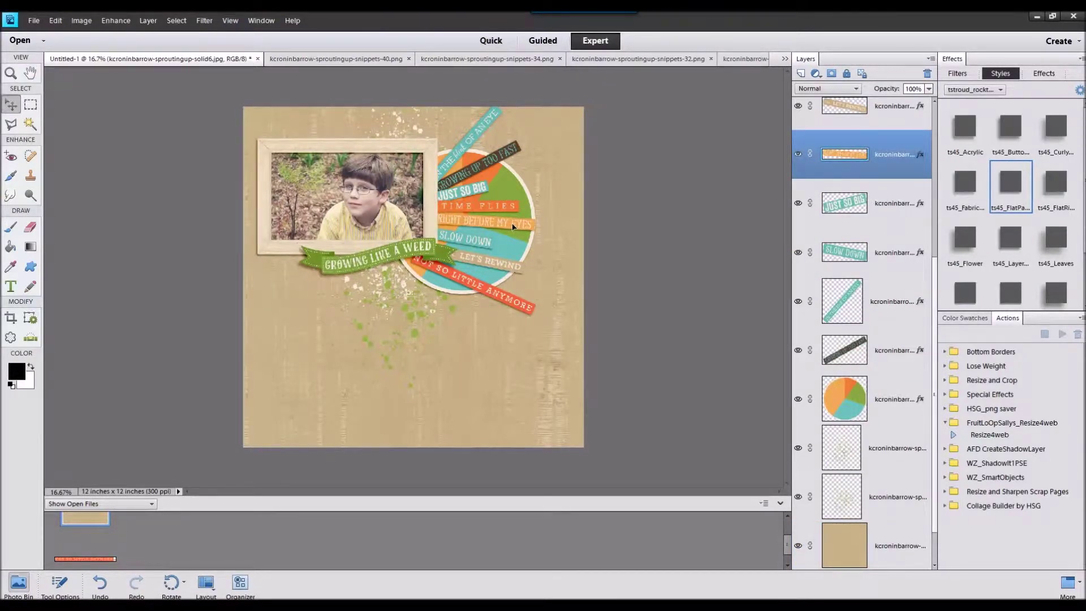
click(622, 208)
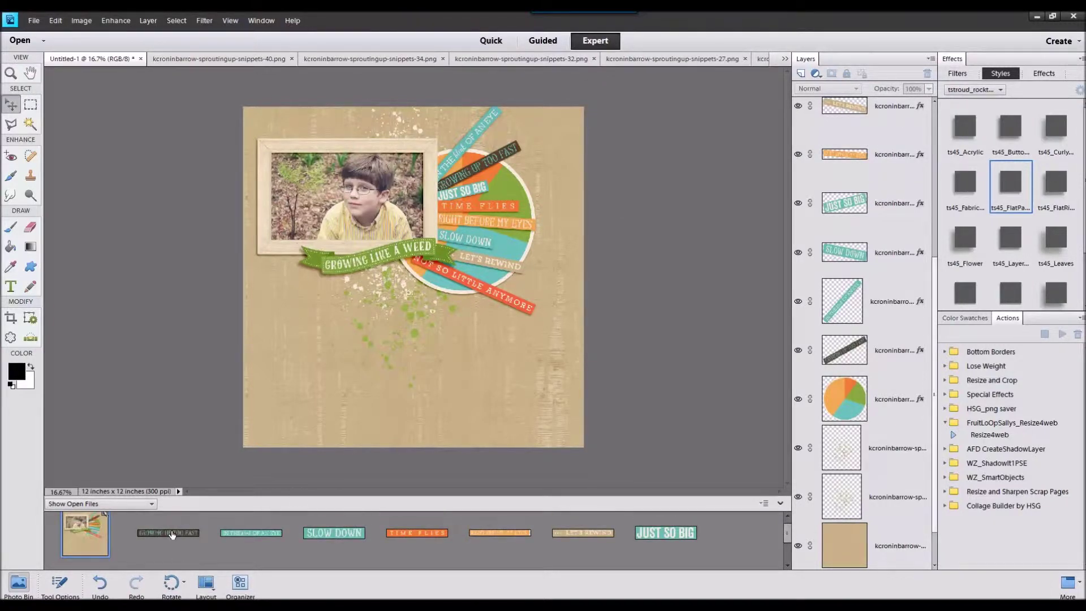
Close the open word strip source files, keeping only the layout open
double_click(173, 535)
right_click(105, 542)
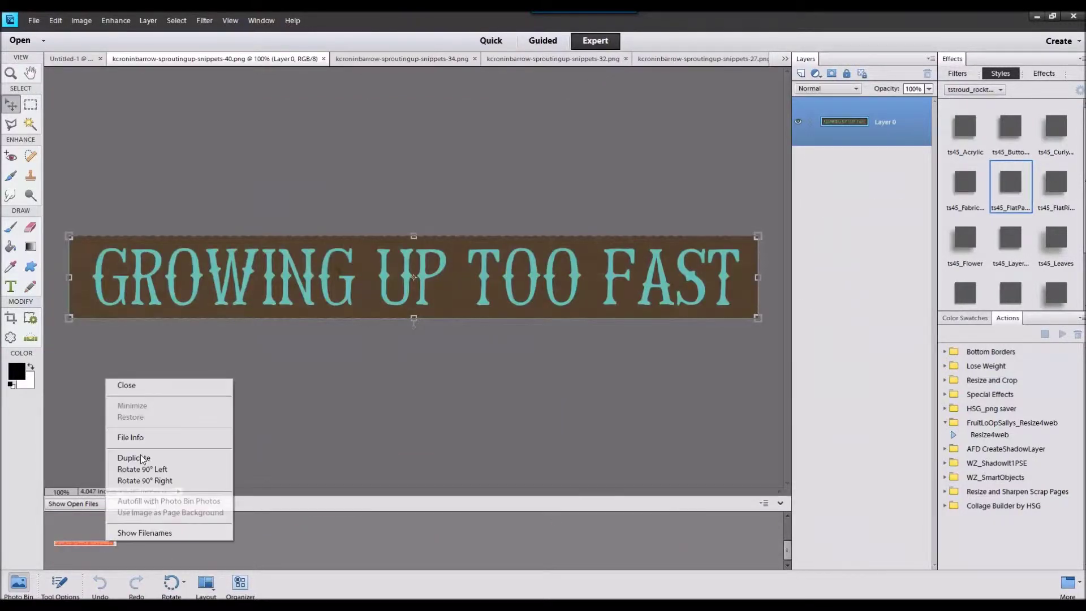
click(153, 387)
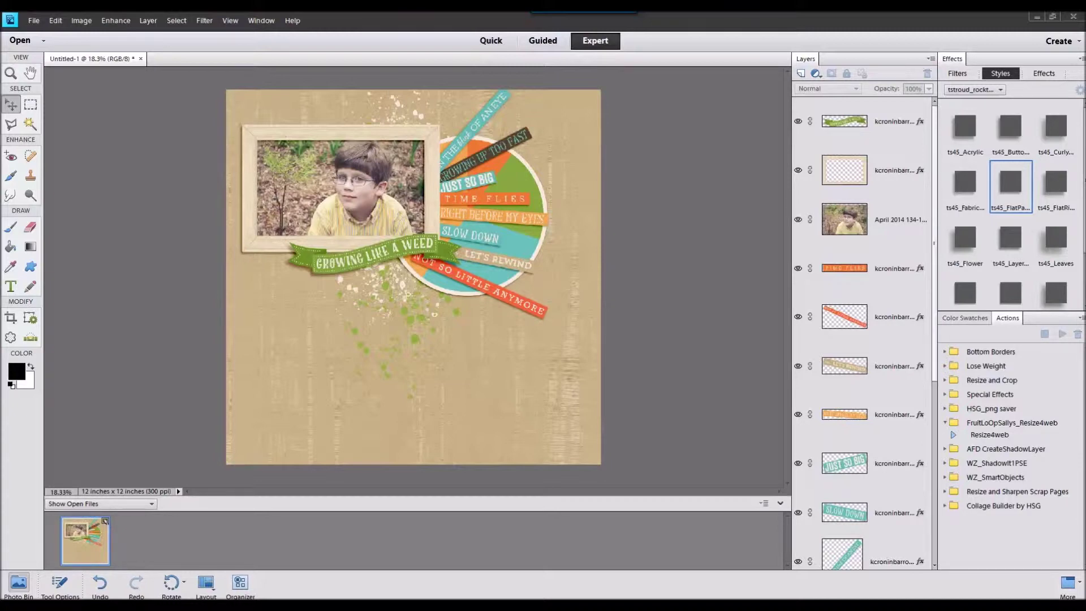
Open the sproutingup-tree3.png element, place the tree in the page's lower-right area, and apply the ts45_Layer… shadow style to it
drag(997, 439, 629, 554)
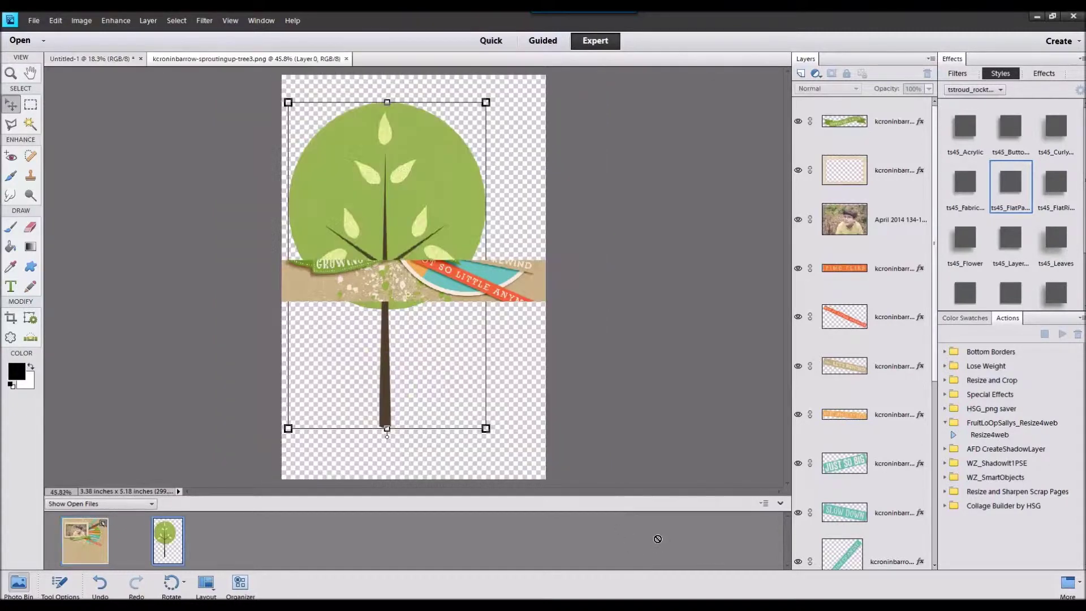
double_click(107, 544)
drag(168, 541, 367, 334)
drag(420, 269, 542, 393)
click(1007, 196)
click(1027, 247)
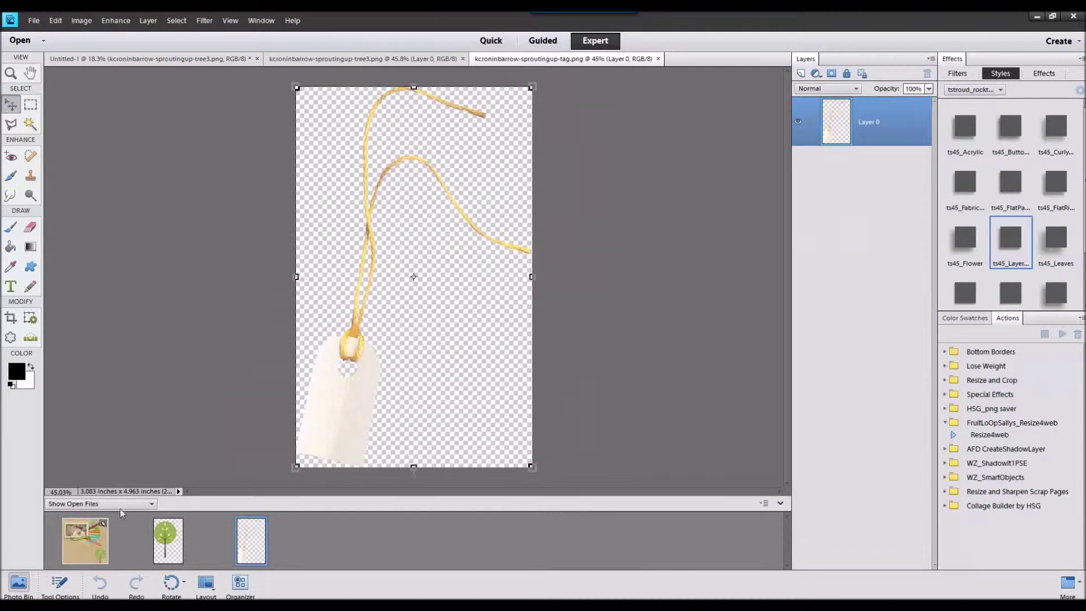
Add the tag element with a ts45 shadow style, hanging it from under the right end of the "Growing like a weed" banner
double_click(58, 542)
drag(275, 543, 412, 252)
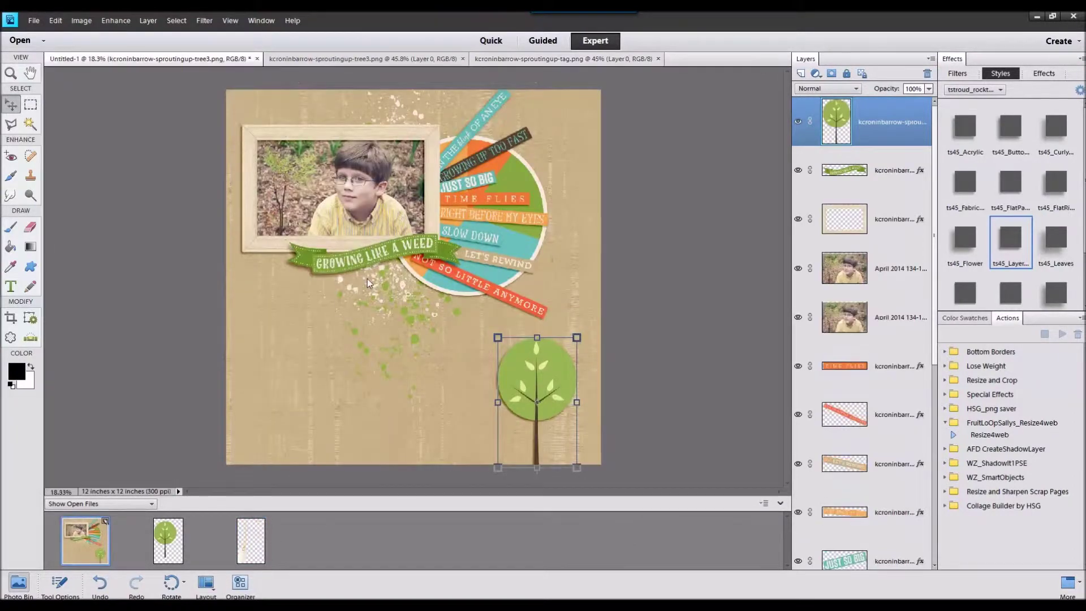
click(1055, 293)
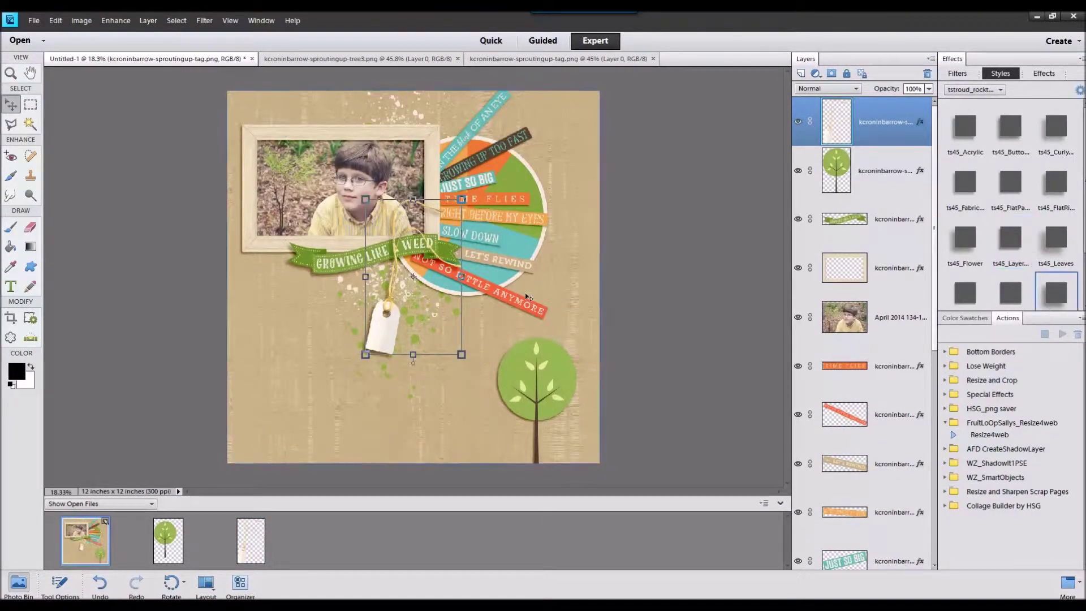
drag(384, 324, 424, 308)
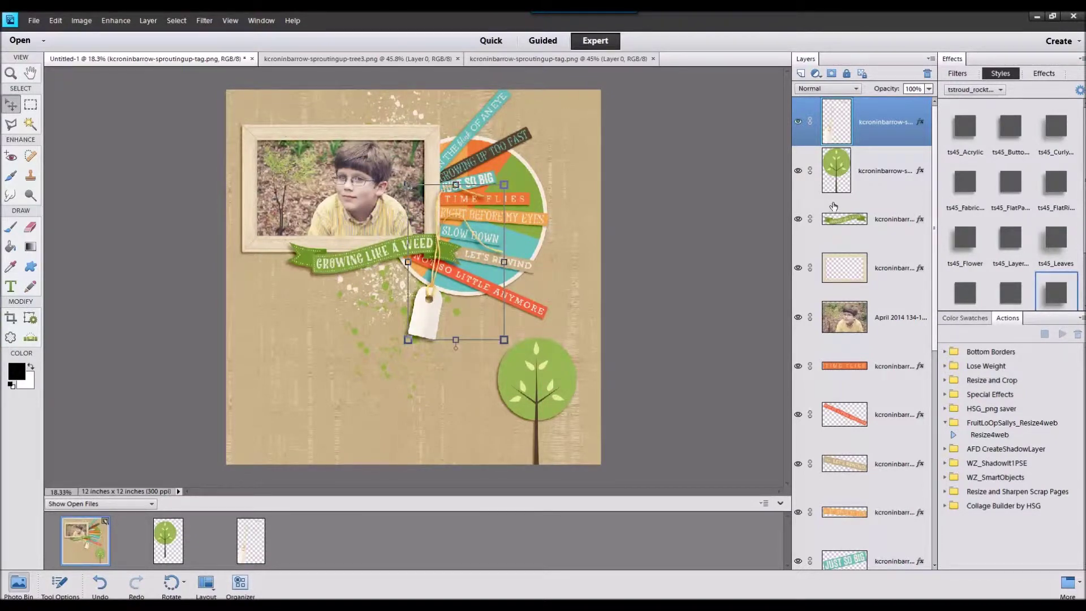
drag(891, 130, 867, 246)
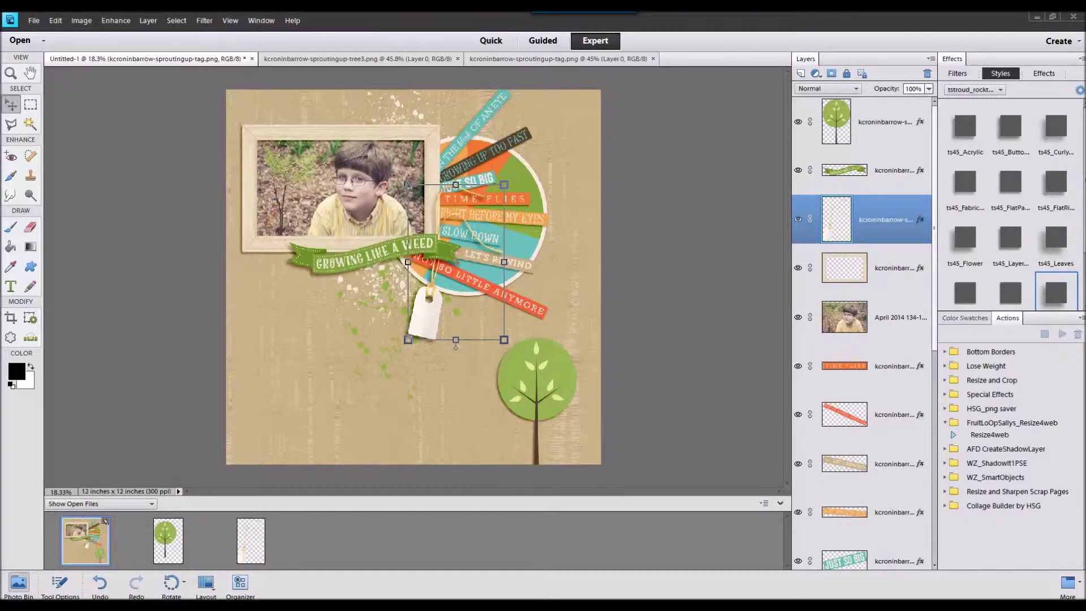
Open sproutingup-splatter2.png and place the splatter under the frame's lower-left area, stacked between the pie chart and the other splatters
drag(648, 325, 604, 517)
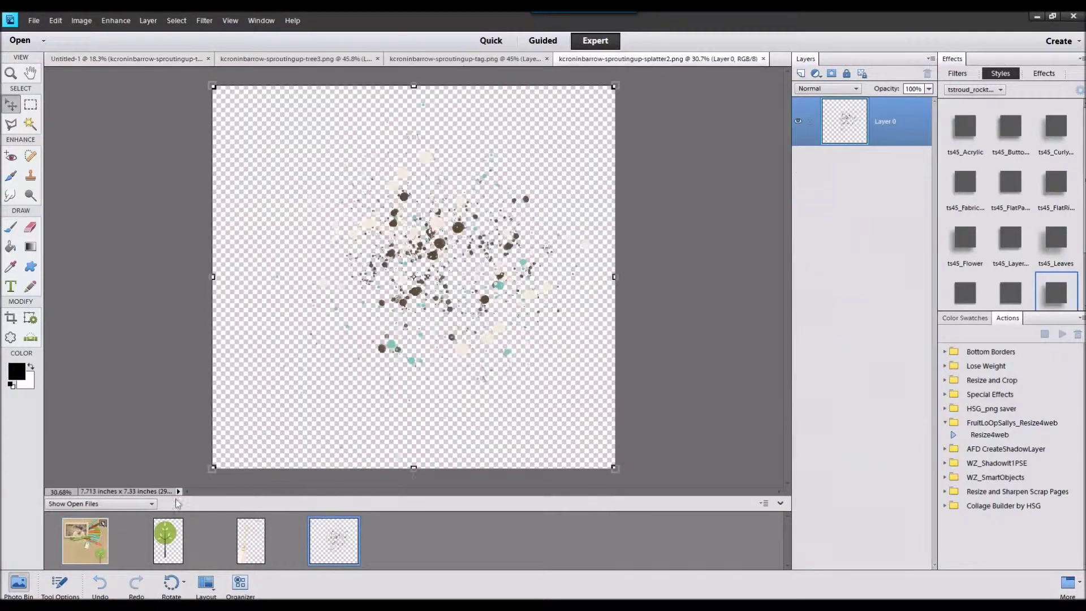
click(101, 544)
scroll(888, 356, down, 3)
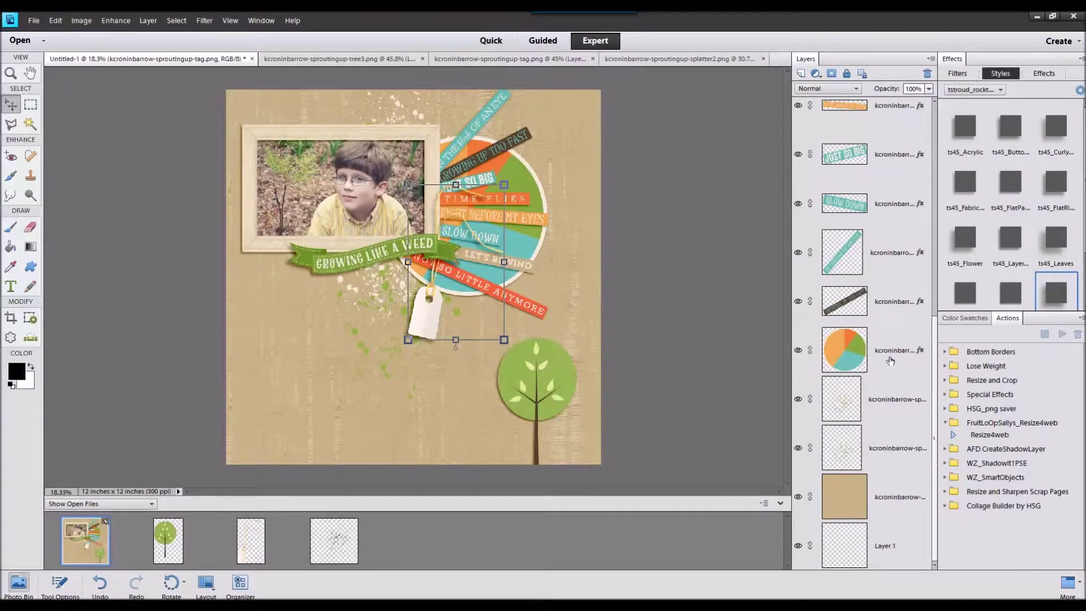
click(893, 402)
drag(337, 544, 294, 263)
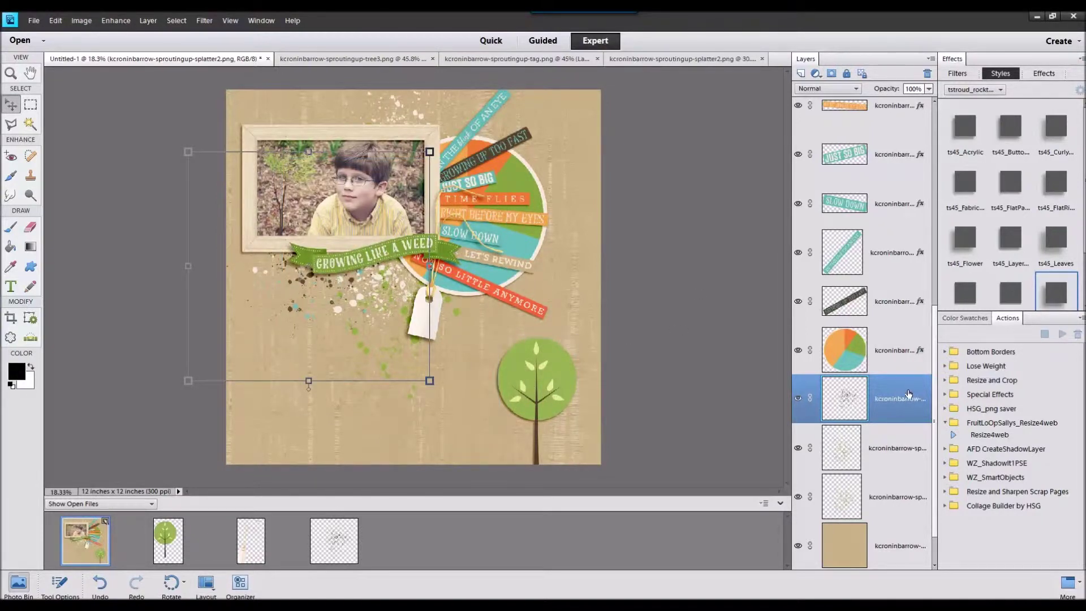
Delete the tree layer from the layout
click(541, 396)
right_click(888, 125)
click(907, 170)
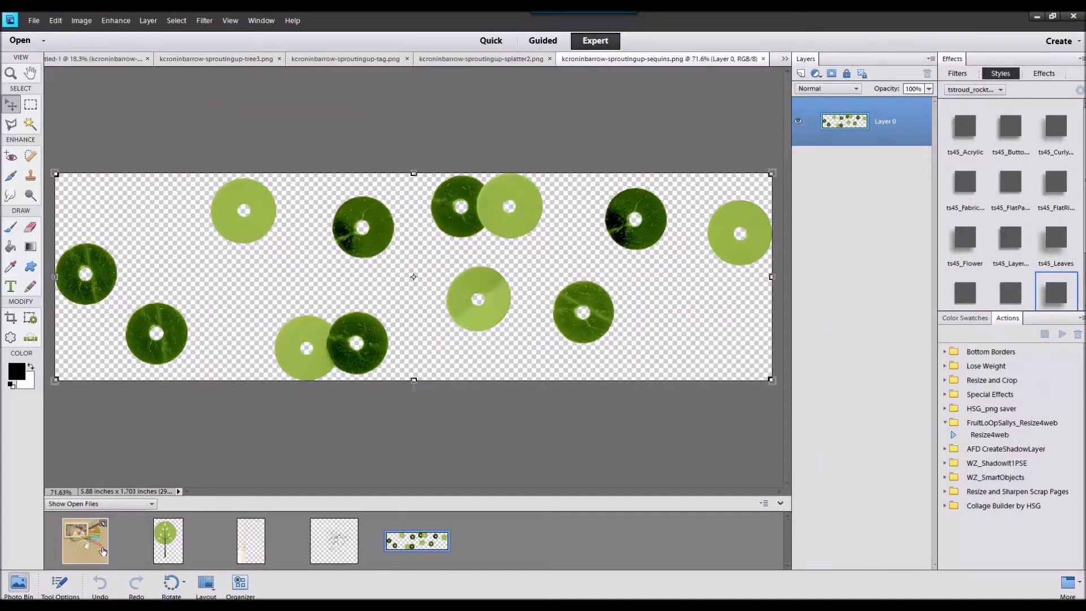
Place the sproutingup-sequins.png element on the layout over the banner area and apply a ts45 shadow style to it
double_click(103, 551)
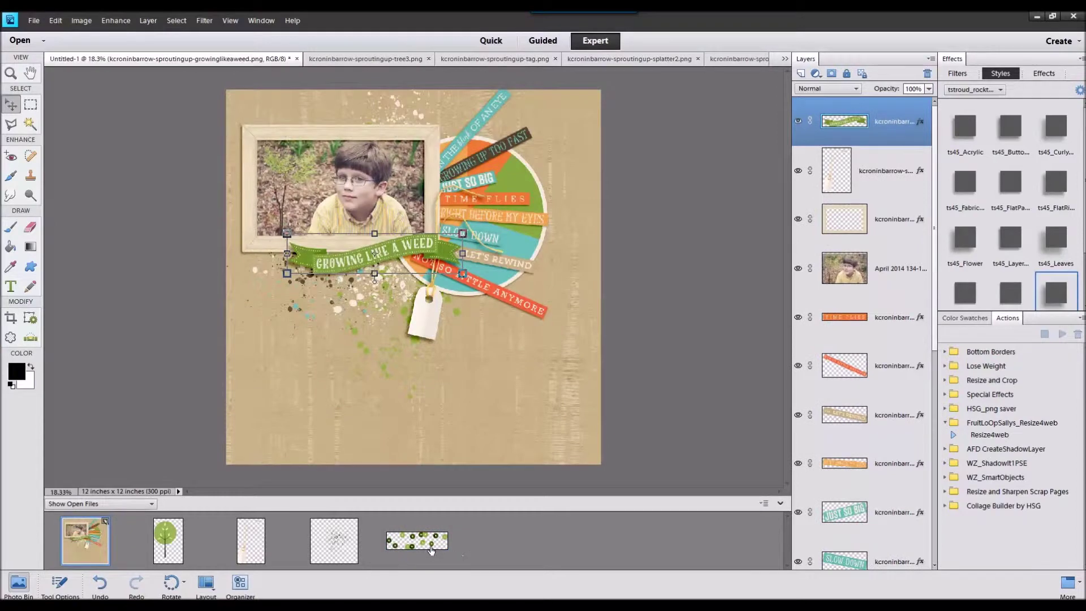
drag(428, 544, 431, 326)
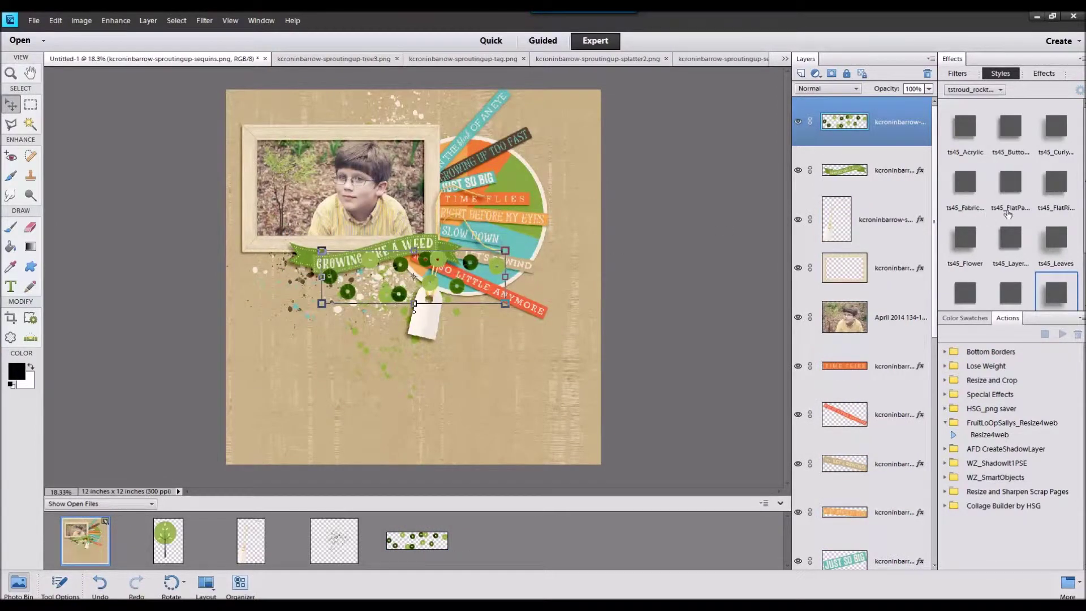
click(1010, 291)
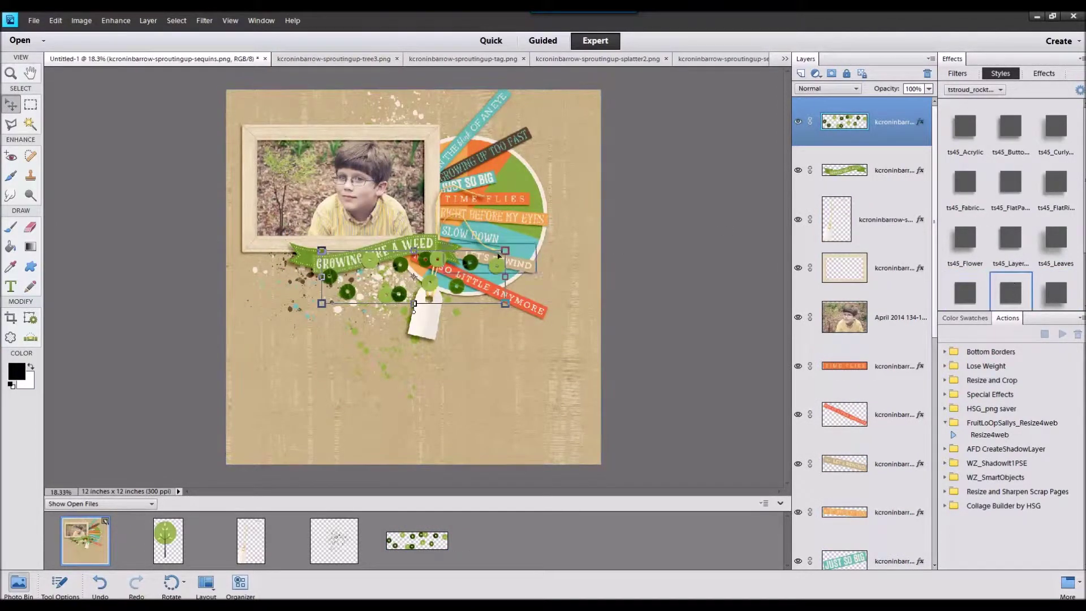
Shrink and tilt the sequins beneath the "Not so little anymore" strip, and place a copy at the frame's lower-left corner
drag(505, 251, 589, 259)
drag(541, 289, 529, 317)
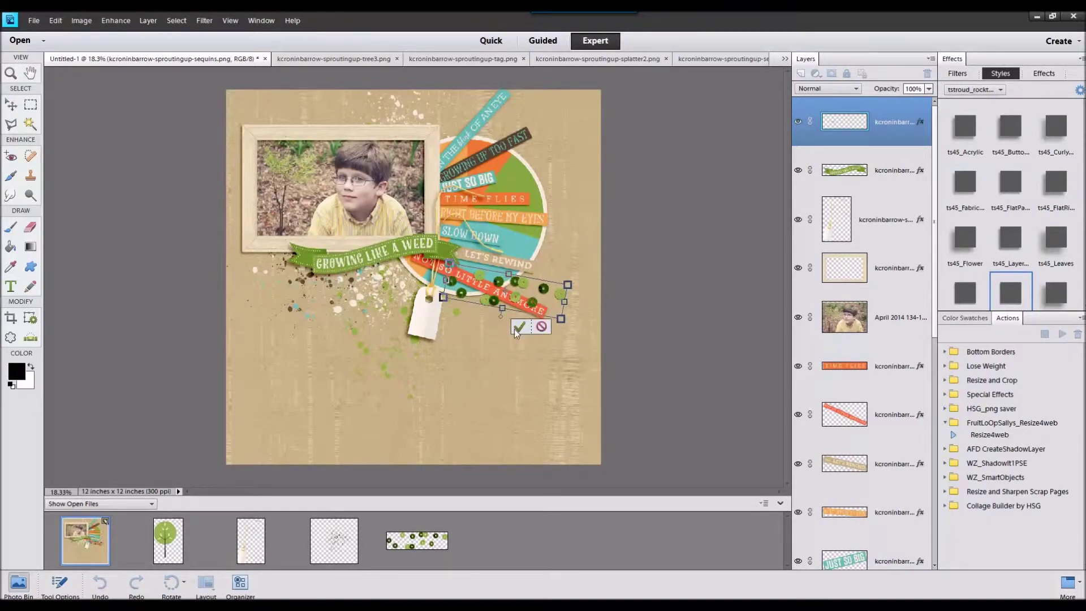
click(519, 327)
drag(911, 121, 905, 498)
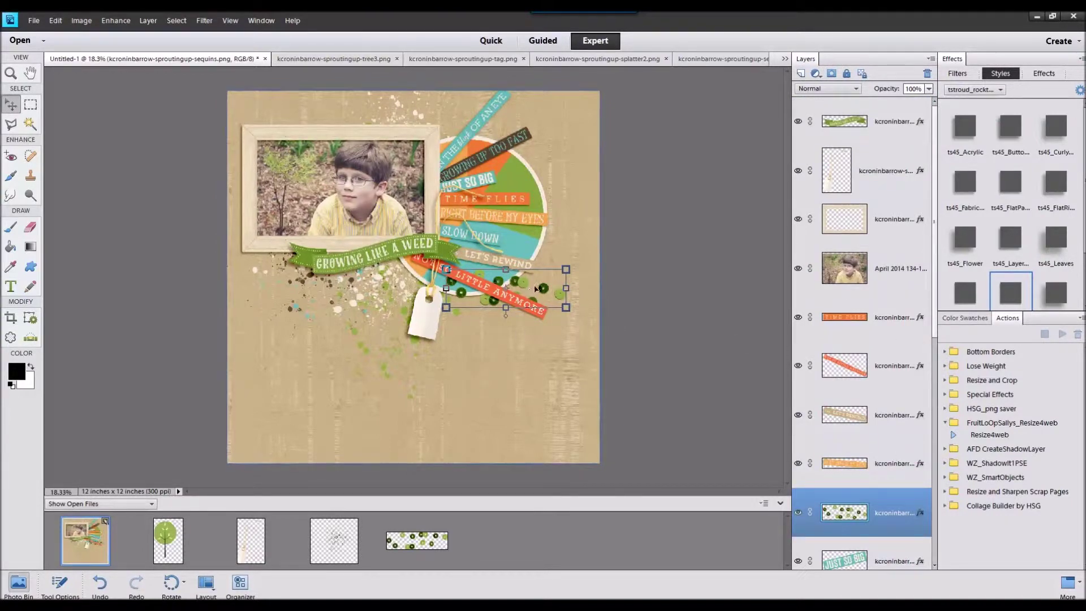
drag(535, 289, 299, 247)
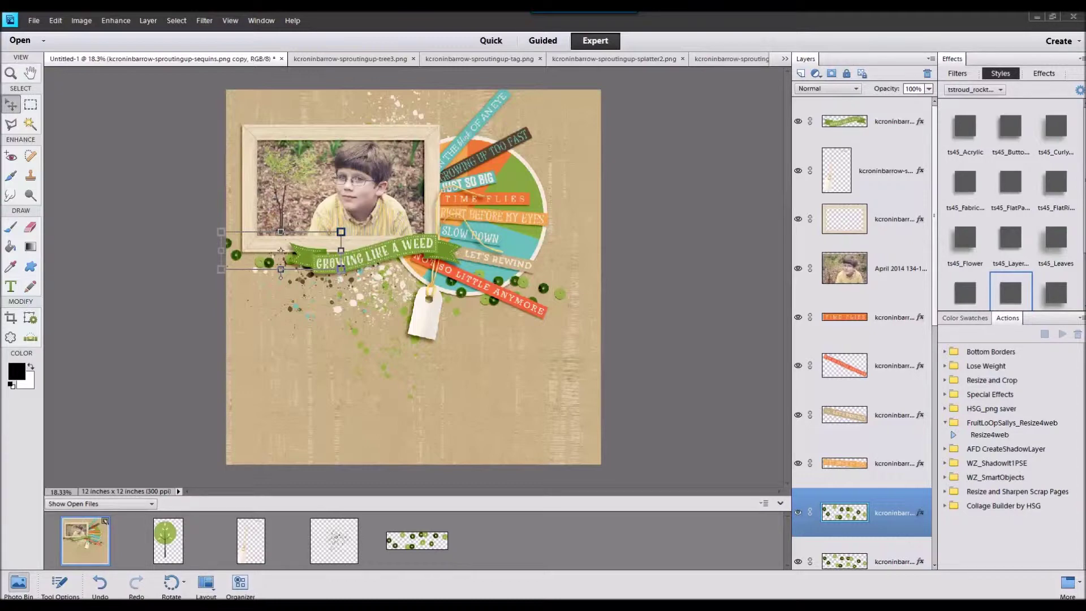
Open sproutingup-ribbon3.png, place the arrow ribbon below the banner running off the page's left edge, and apply the ts45_FlatPa… style
drag(957, 293, 633, 527)
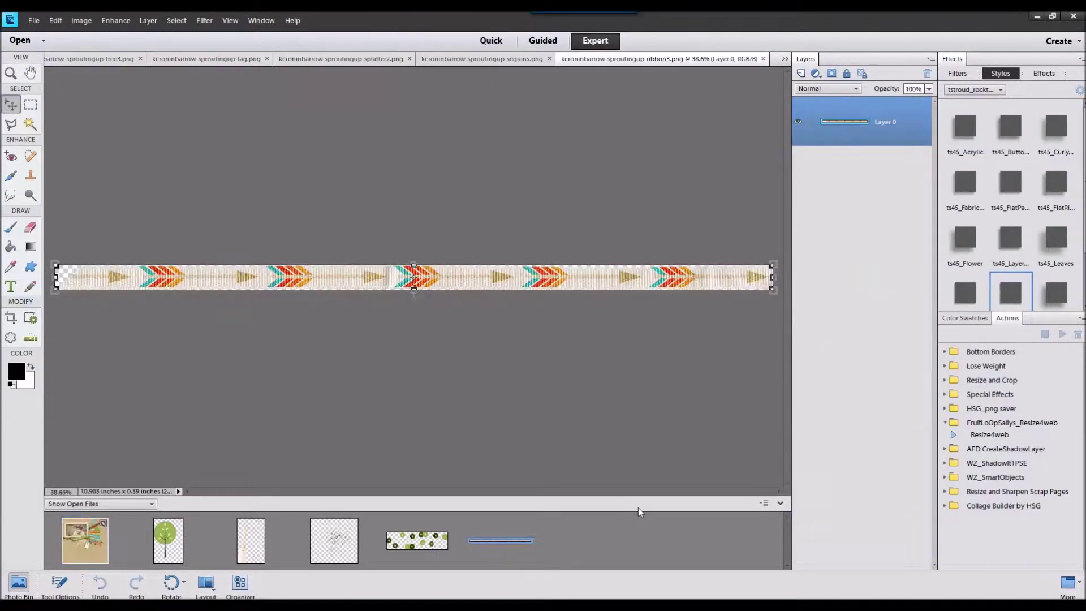
double_click(84, 533)
drag(489, 541, 343, 299)
drag(526, 283, 389, 282)
click(1014, 194)
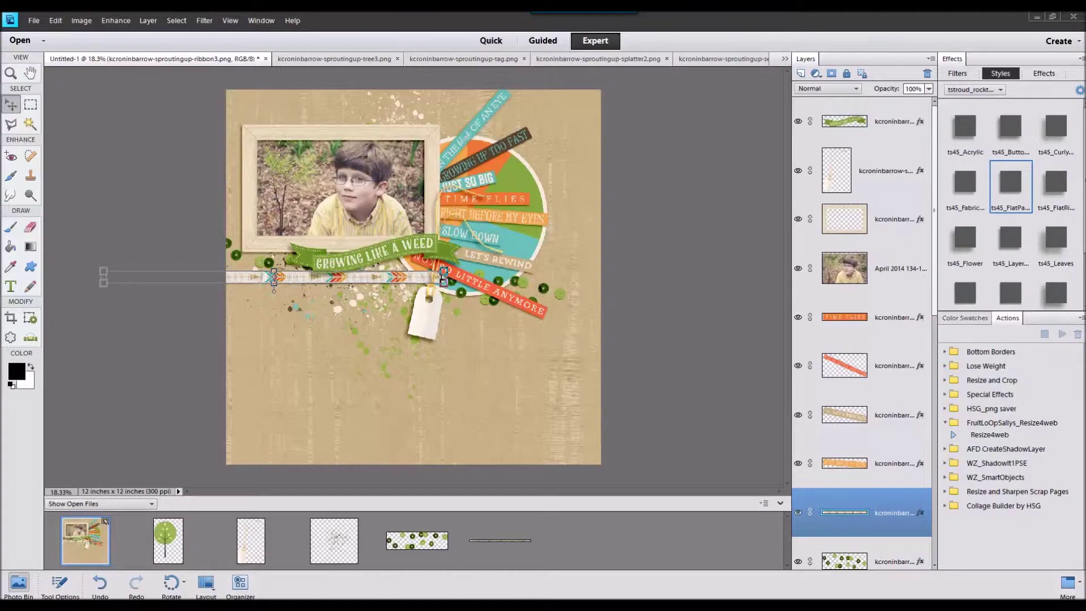
Place the sproutingup-growthchart.png element on the layout, stacked above the arrow ribbon
double_click(73, 549)
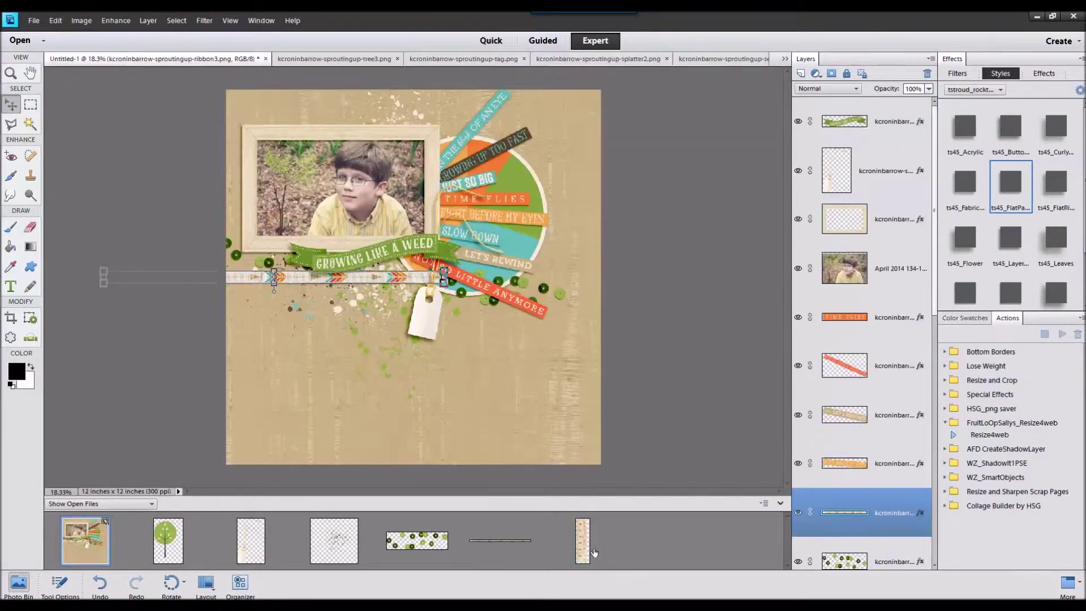
drag(594, 553, 418, 362)
click(82, 21)
mouse_move(91, 33)
click(308, 139)
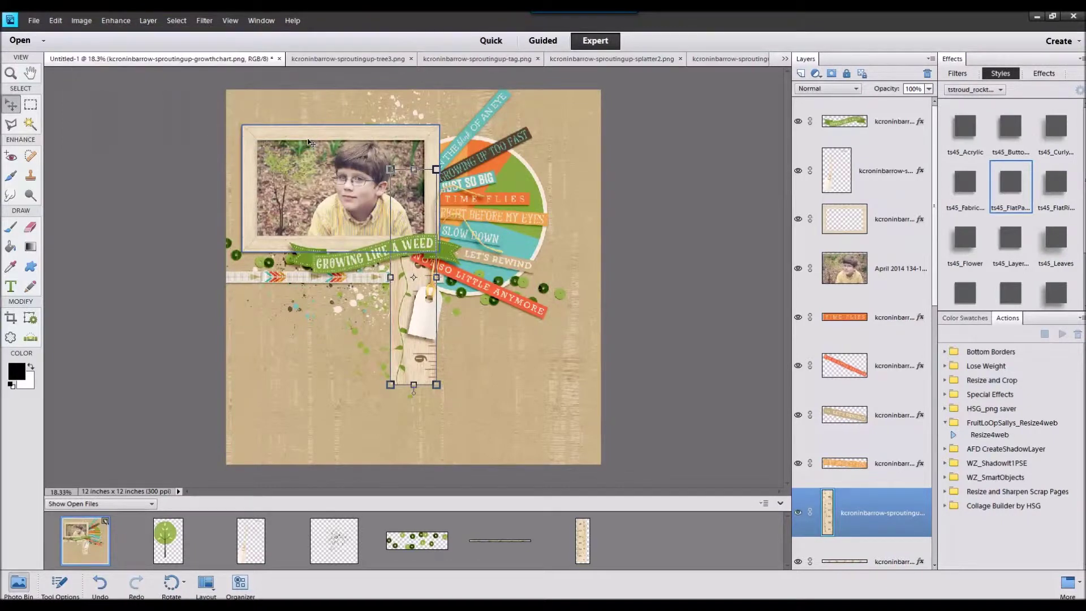
click(56, 20)
click(79, 32)
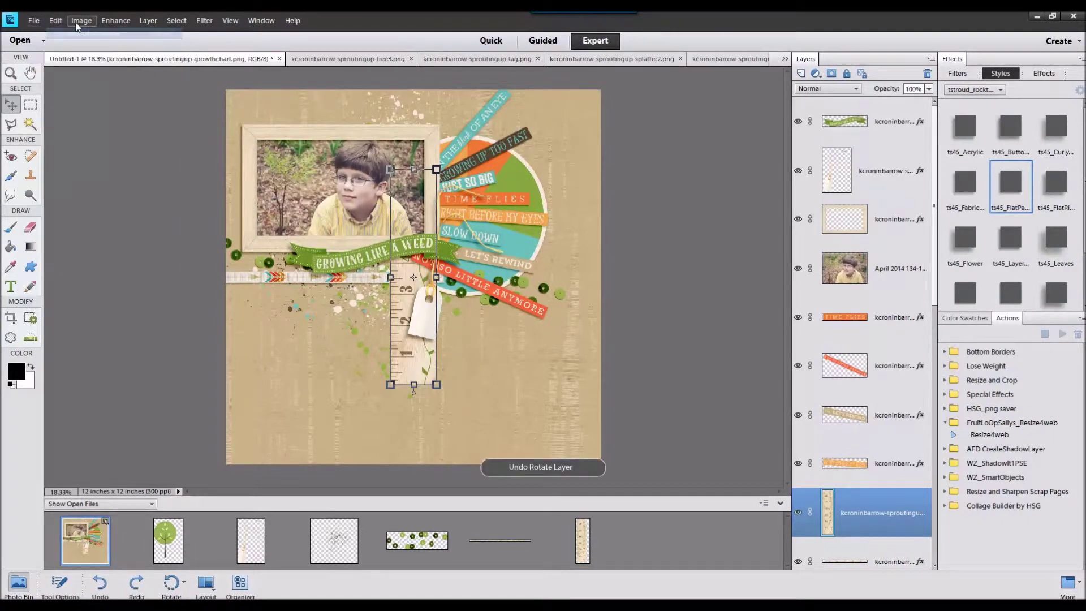
Rotate the growth chart a quarter turn clockwise so it lies horizontally, and apply the ts45_Layer… shadow style
click(82, 21)
click(259, 133)
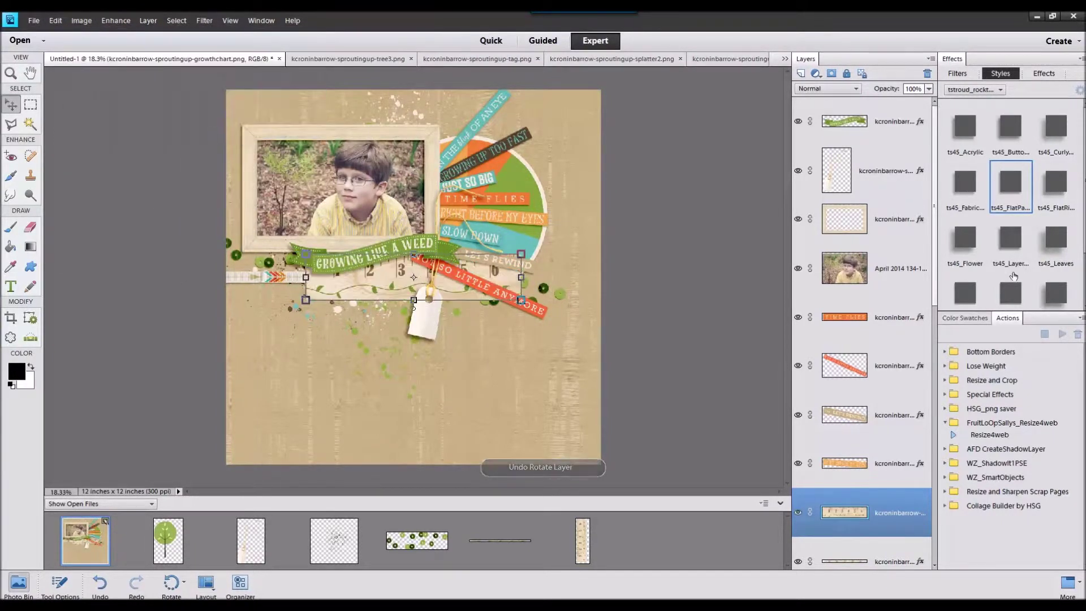
click(1013, 238)
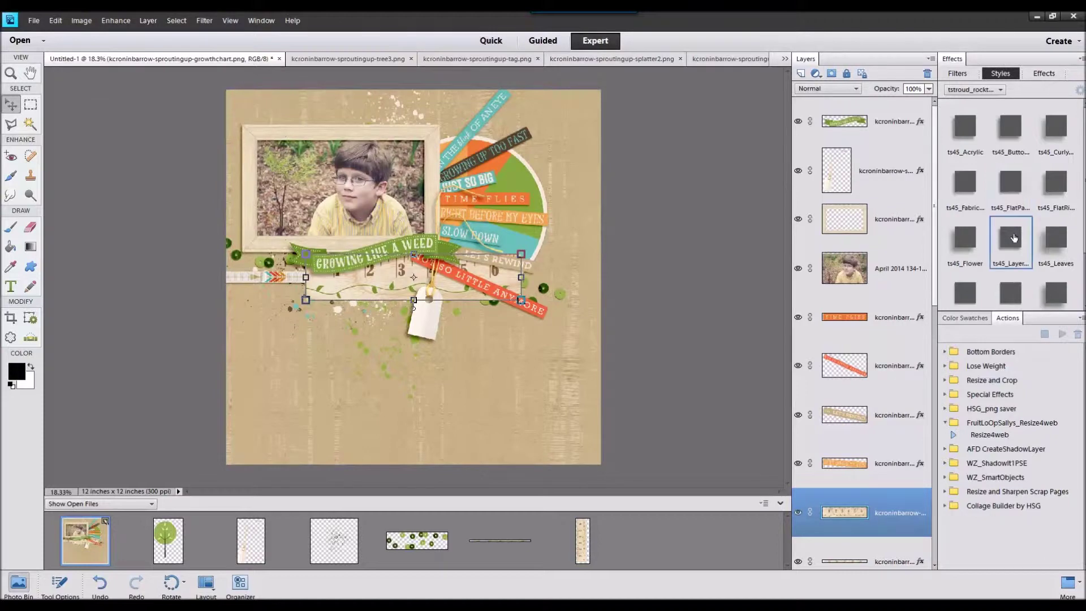
click(962, 244)
click(1010, 238)
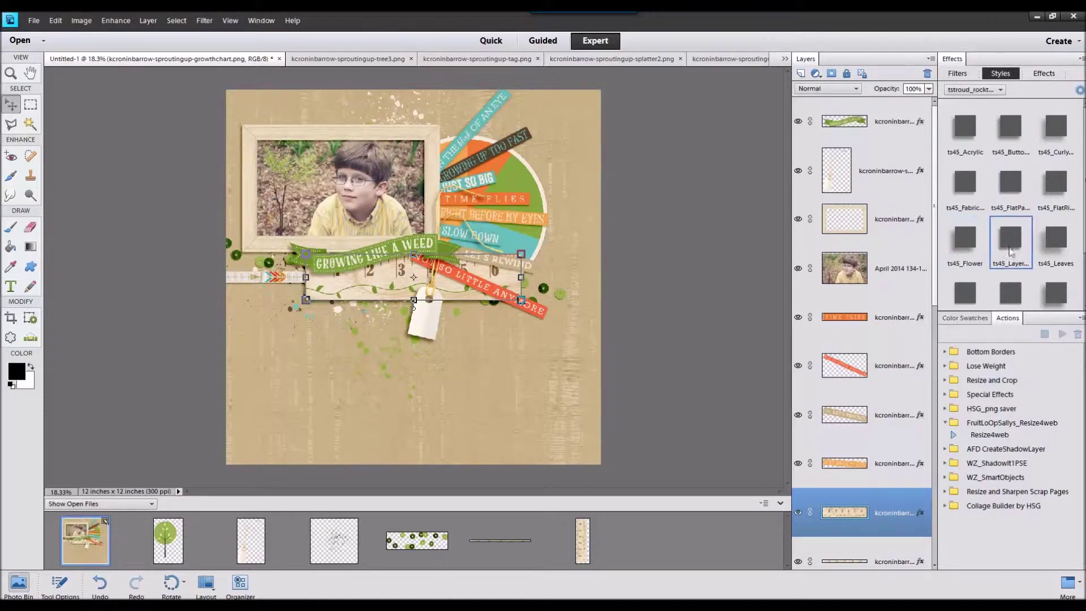
Shrink the growth chart to roughly the frame's width and tuck it behind the frame's upper edge
drag(521, 254, 492, 260)
drag(376, 275, 346, 290)
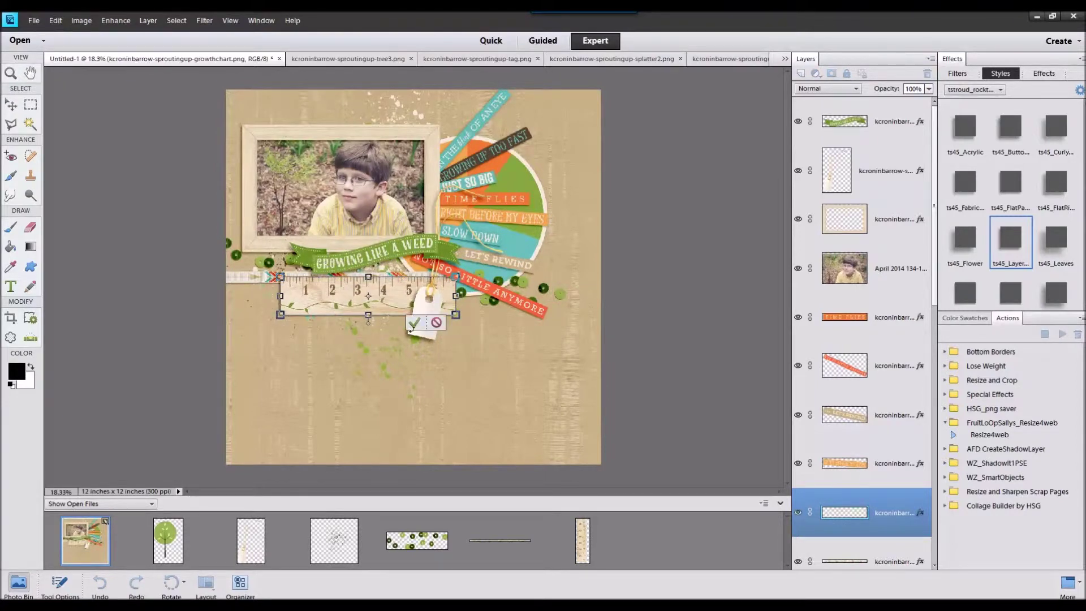
click(415, 323)
drag(331, 304, 310, 129)
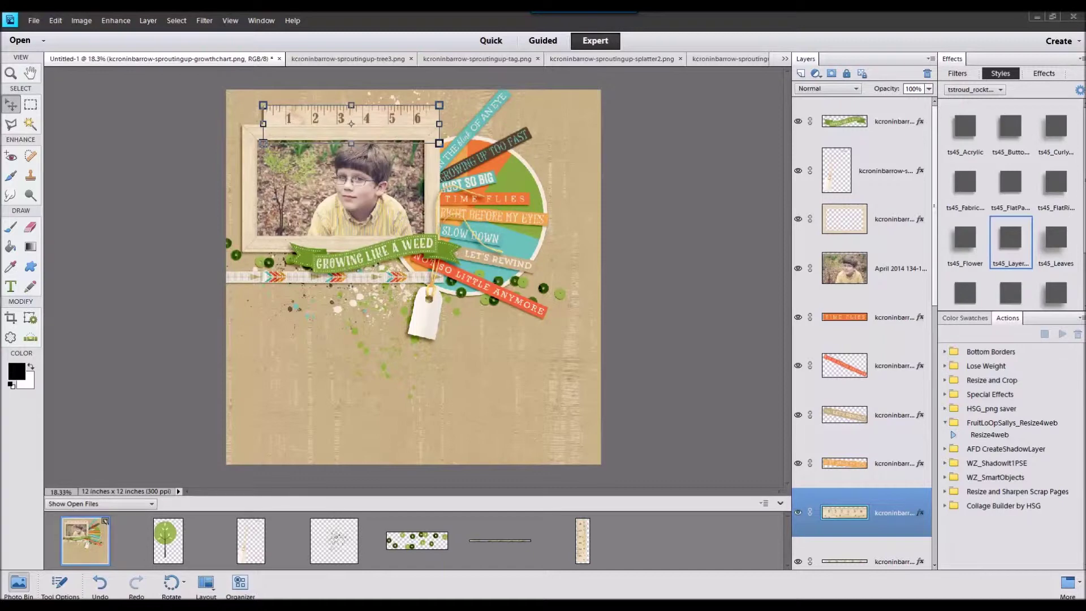
Add the sproutingup-grass2.png element over the pie chart behind the frame, with the ts45_Leaves shadow style
drag(605, 432, 443, 228)
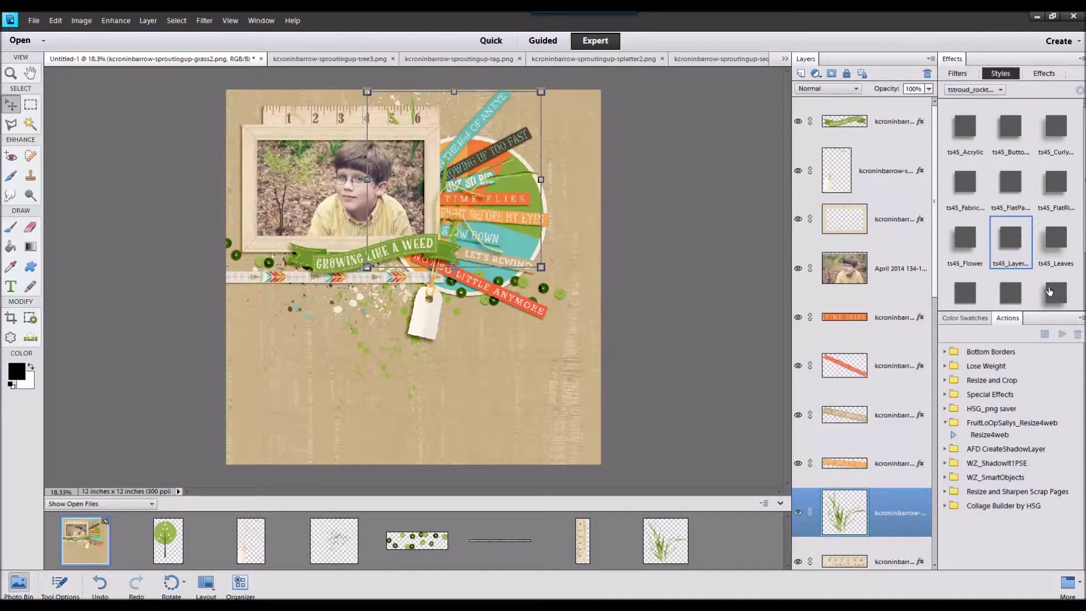
click(1056, 258)
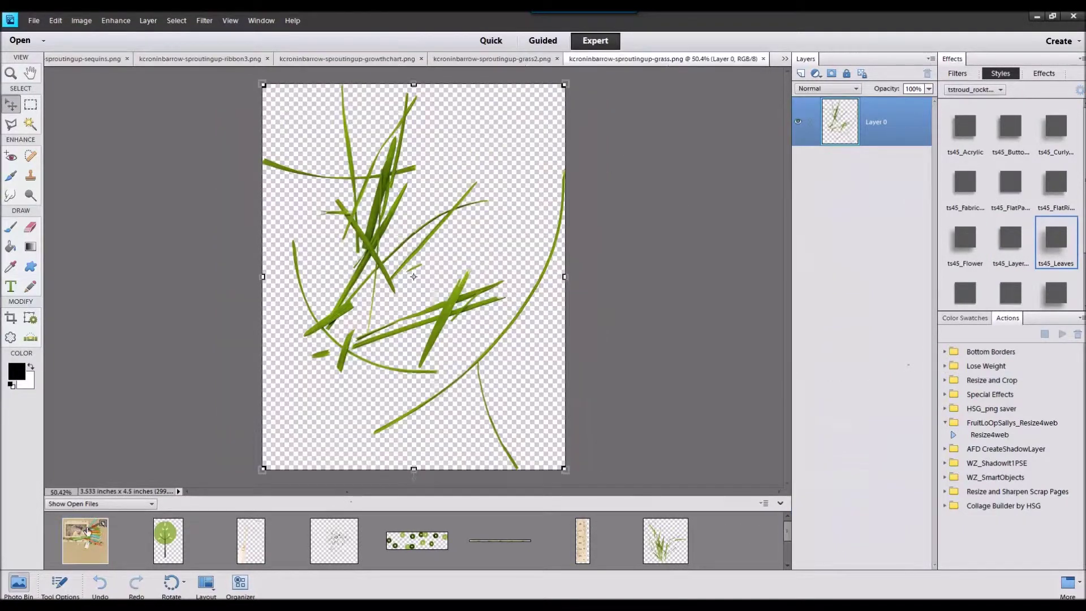
Close the used element files from the tree through grass2, keeping the layout and sproutingup-grass.png open
click(86, 534)
click(168, 540)
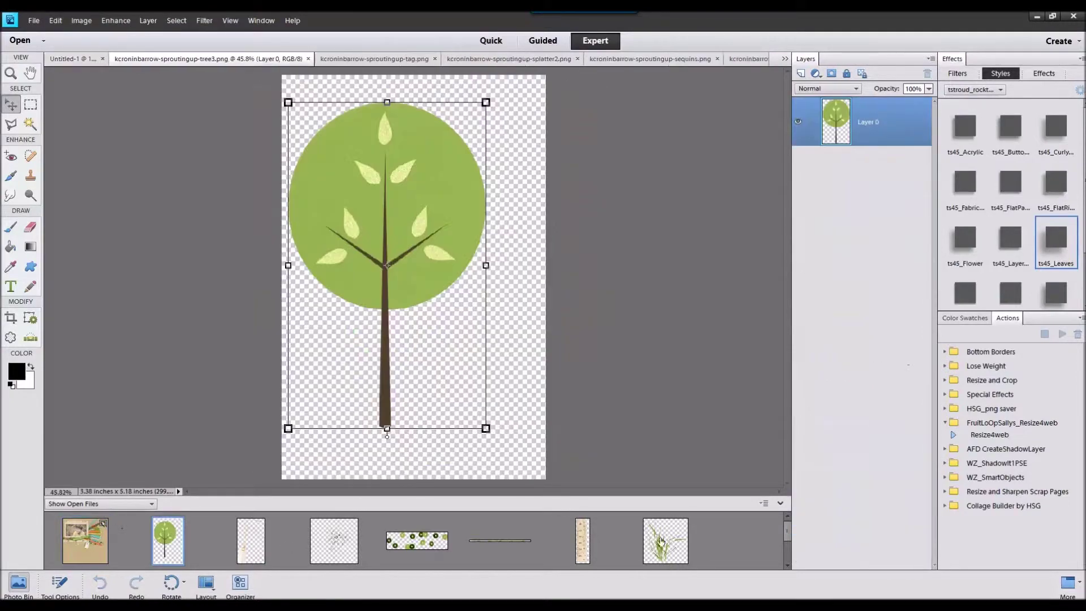
right_click(688, 541)
click(711, 387)
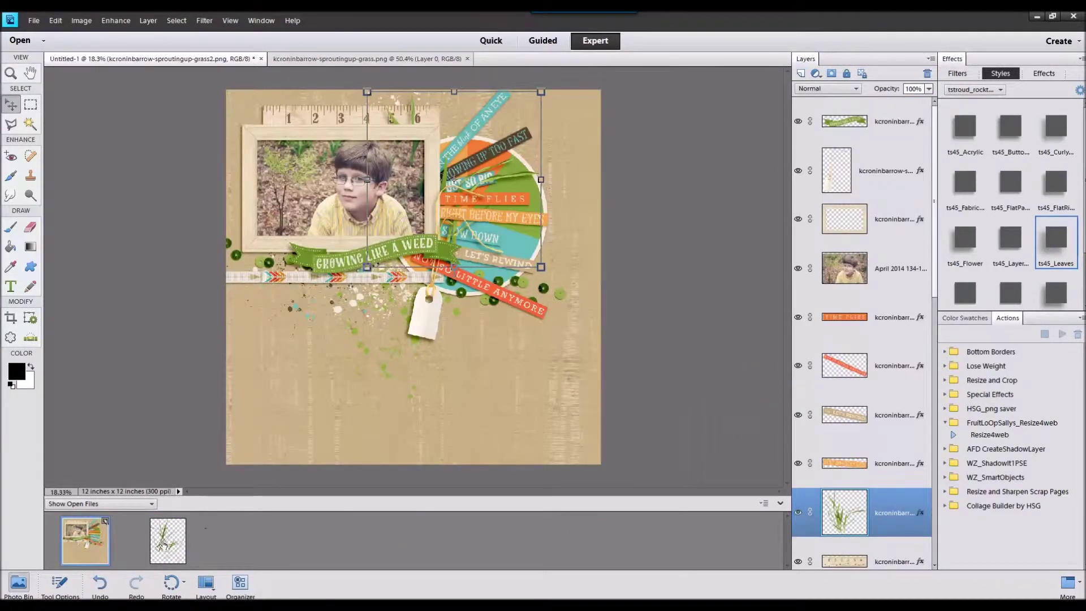
Place the sproutingup-grass.png element at the page's left edge below the frame and give it the ts45_FlatRi… shadow style
drag(385, 297, 241, 292)
double_click(1051, 251)
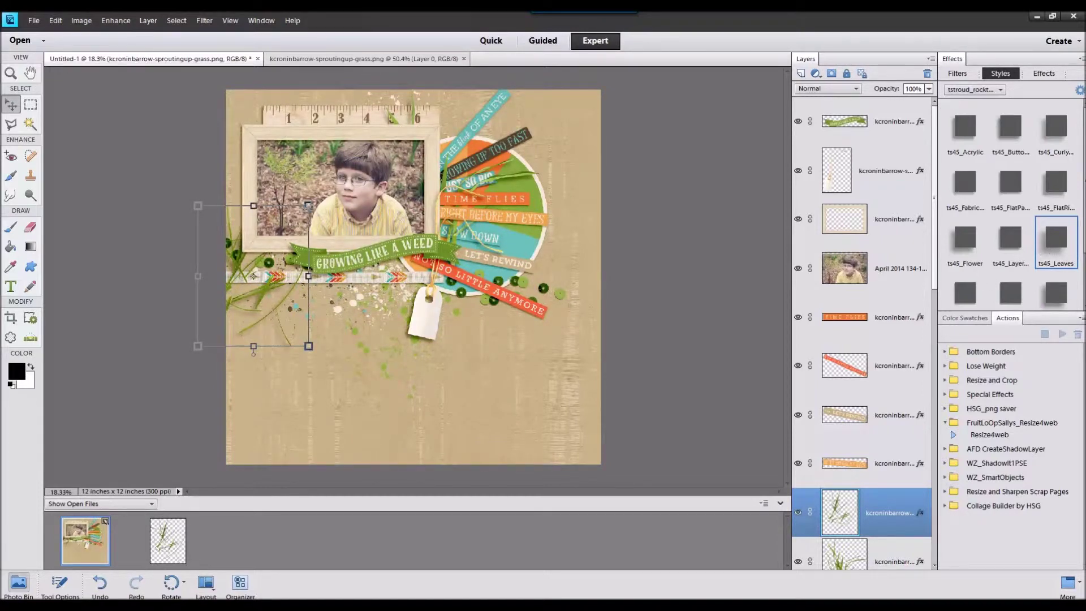
click(1018, 259)
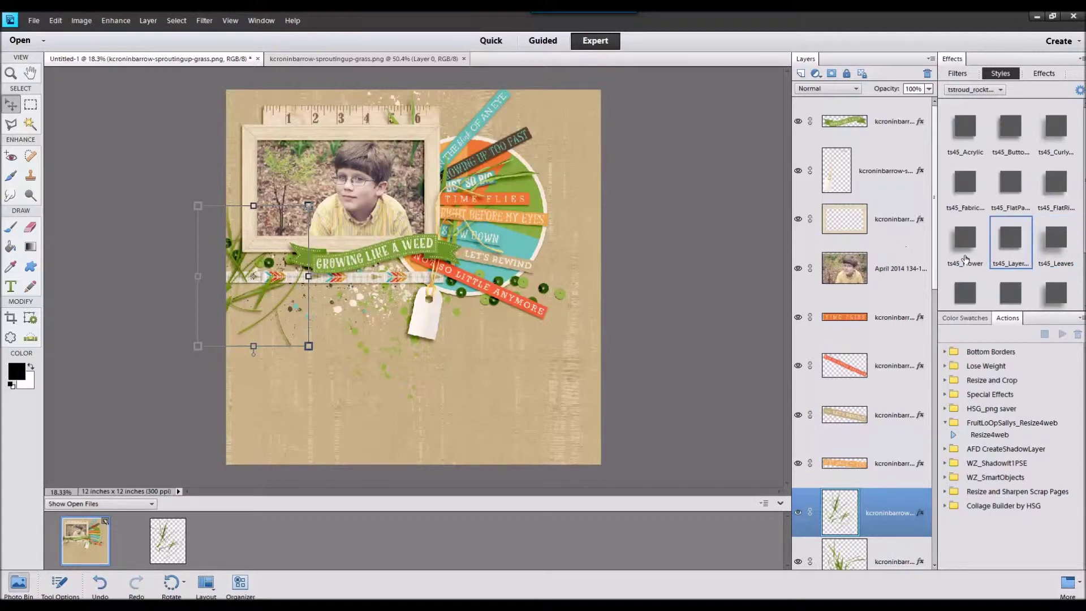
click(1057, 194)
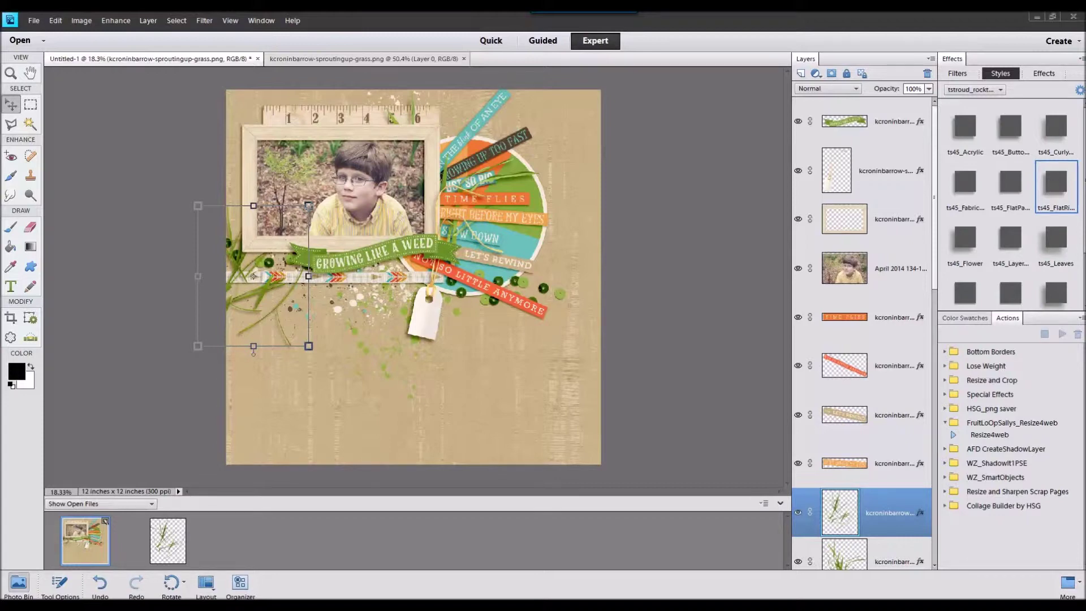
Open sproutingup-measuringtape.png, place the tape just below and beneath the arrow ribbon, and apply the ts45_FlatPa… style
drag(580, 506, 585, 522)
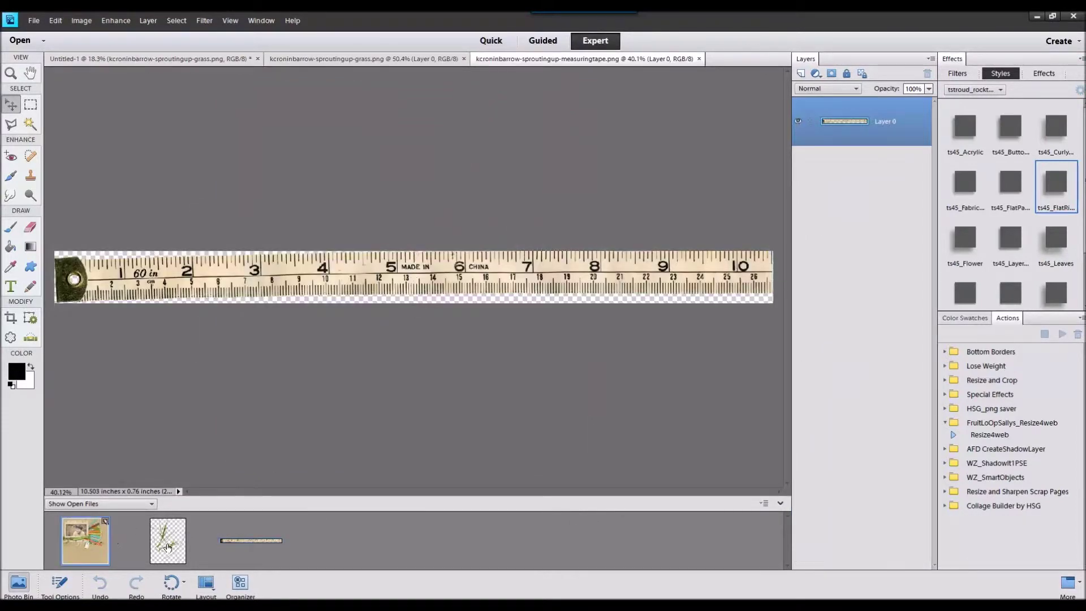
click(113, 540)
drag(390, 122, 390, 122)
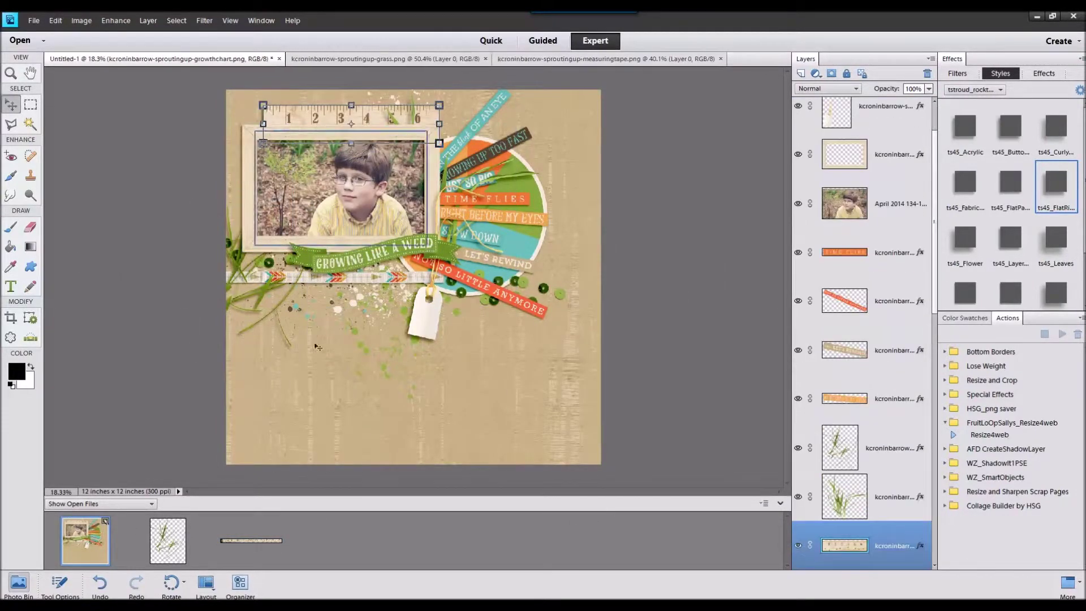
drag(270, 540, 446, 294)
drag(881, 547, 880, 498)
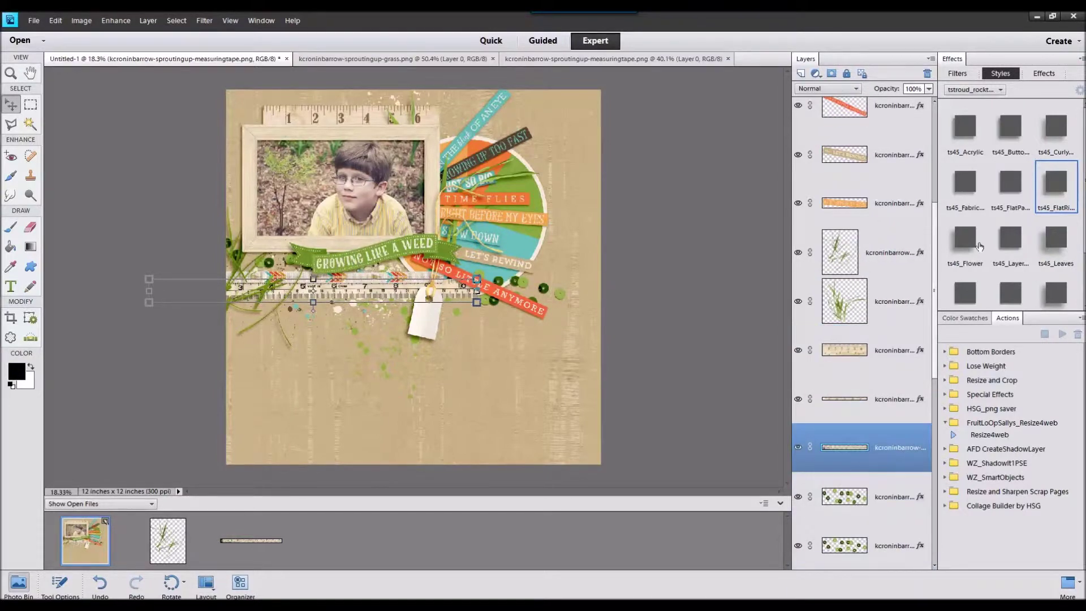
click(1007, 205)
Delete the growth chart ruler layer from behind the top of the photo frame
click(351, 119)
right_click(866, 346)
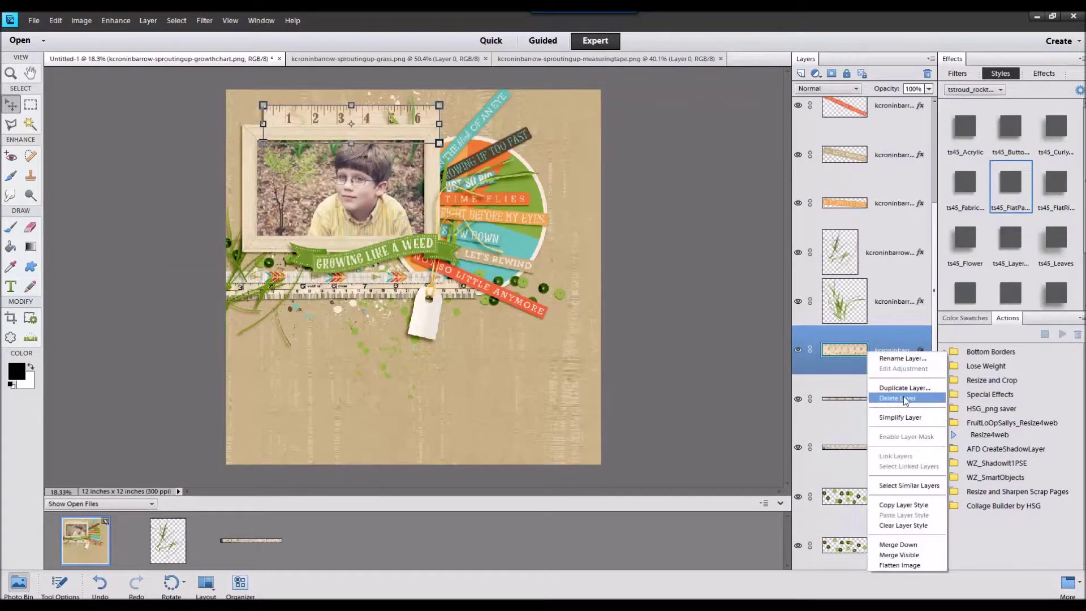
click(891, 396)
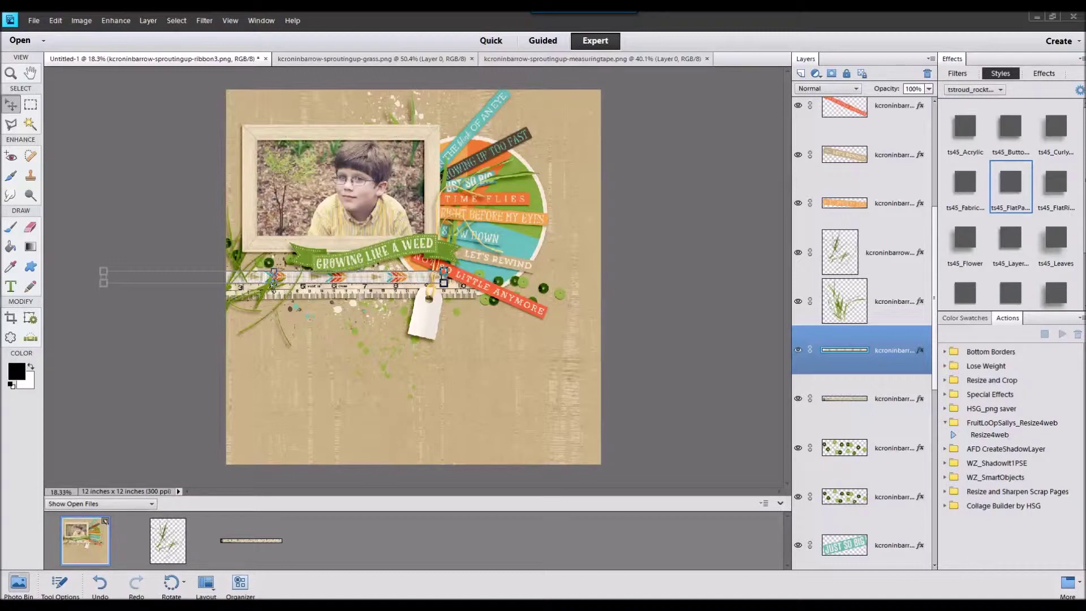
Open sproutingup-foliage3.png, place the leaves below and beneath the measuring tape, and give them the ts45_Leaves shadow style
drag(1085, 481, 550, 524)
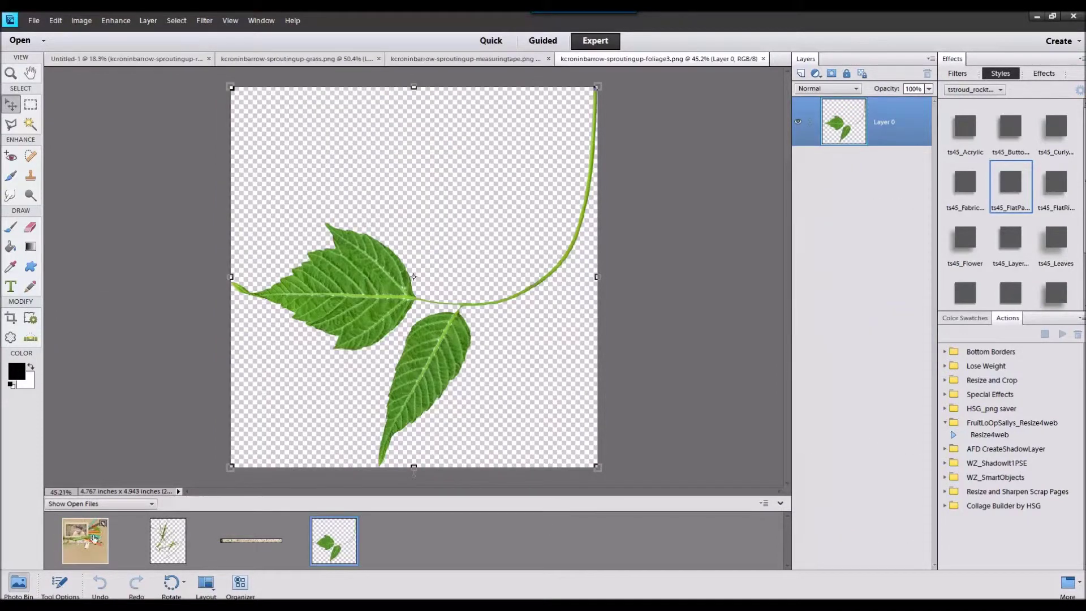
click(94, 538)
scroll(876, 520, down, 2)
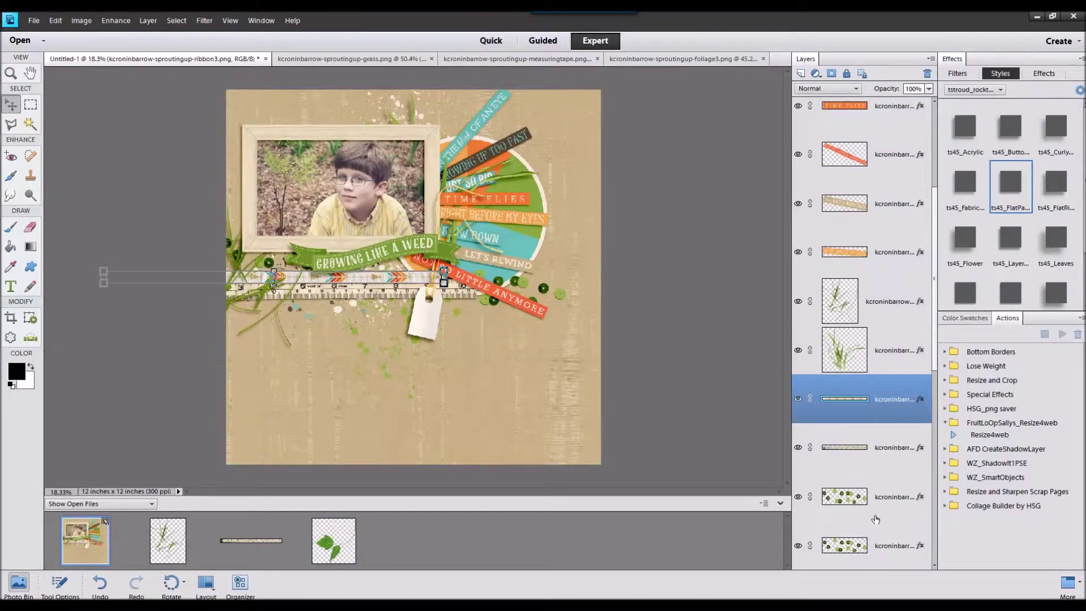
click(875, 519)
drag(334, 541, 362, 388)
double_click(1046, 261)
drag(413, 278, 367, 330)
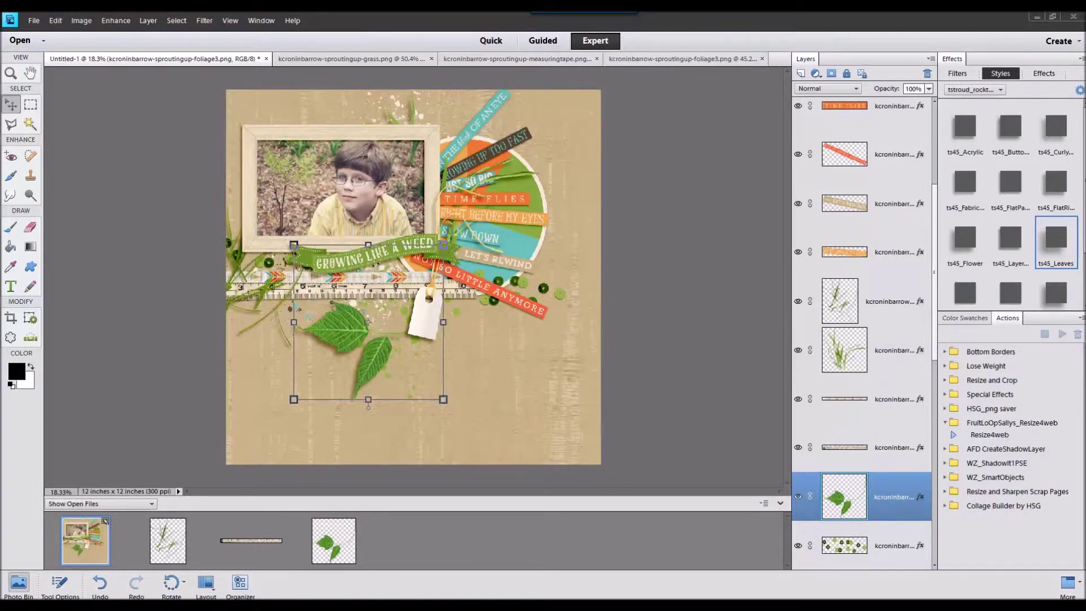
Open sproutingup-dirt.png and place the dirt specks beneath the pie chart, near the page's top between frame and chart
drag(684, 470, 710, 535)
click(65, 542)
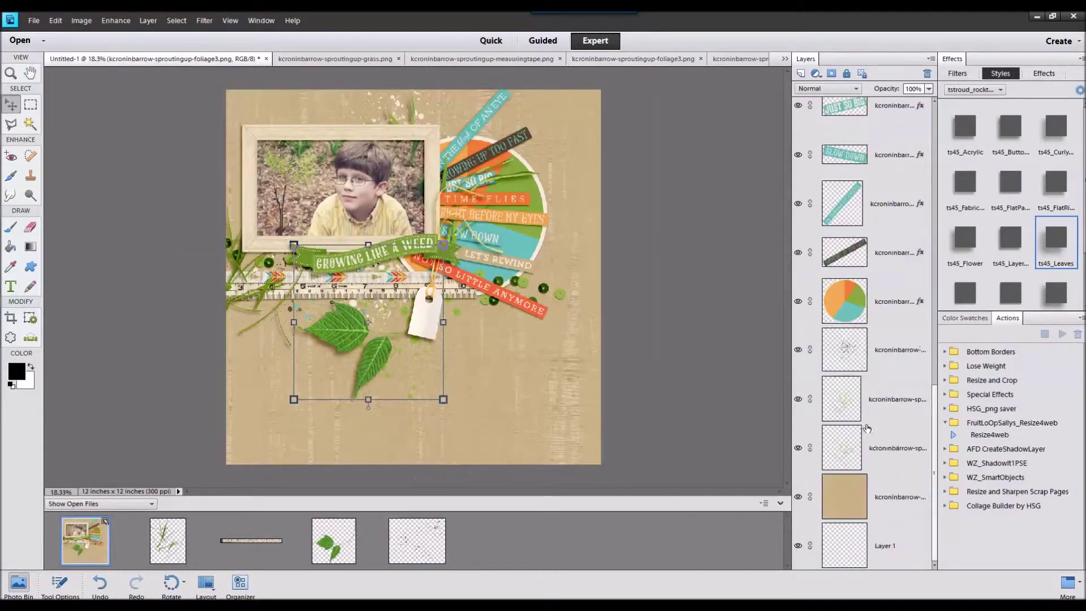
click(874, 358)
drag(415, 541, 404, 140)
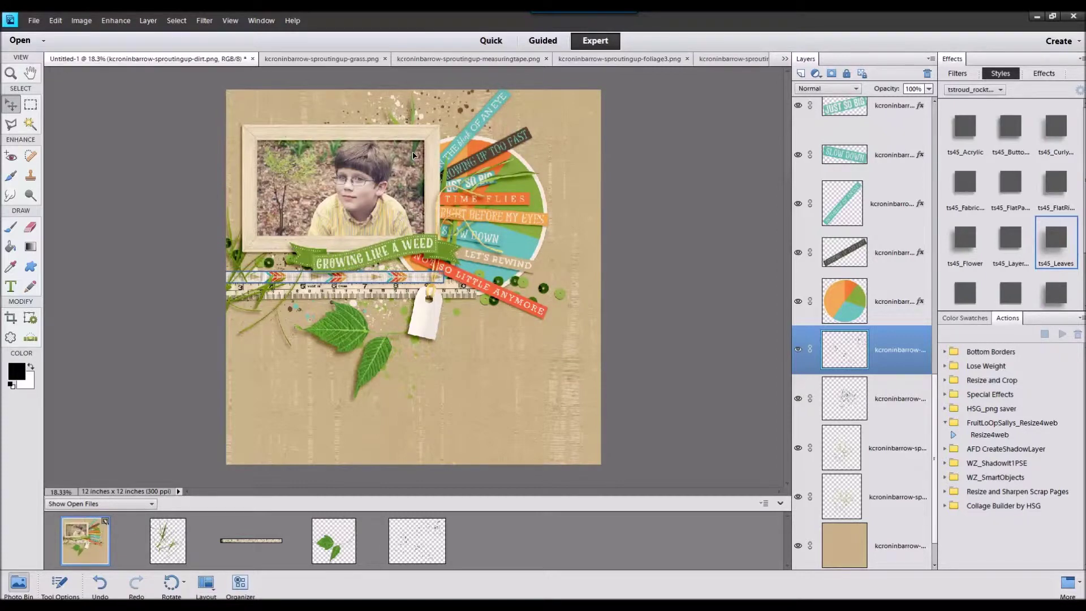
click(416, 156)
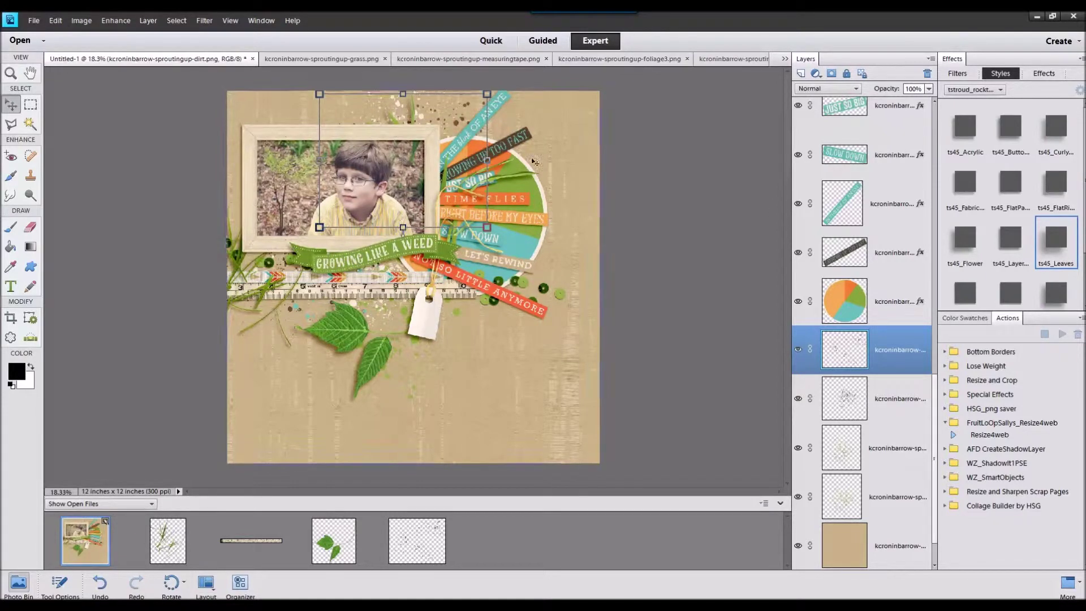
Open sproutingup-doily.png and place the doily behind the pie chart, offset to its right, with the ts45_FlatPa… style
drag(675, 469, 663, 530)
double_click(65, 544)
drag(489, 546, 374, 214)
drag(455, 326, 518, 271)
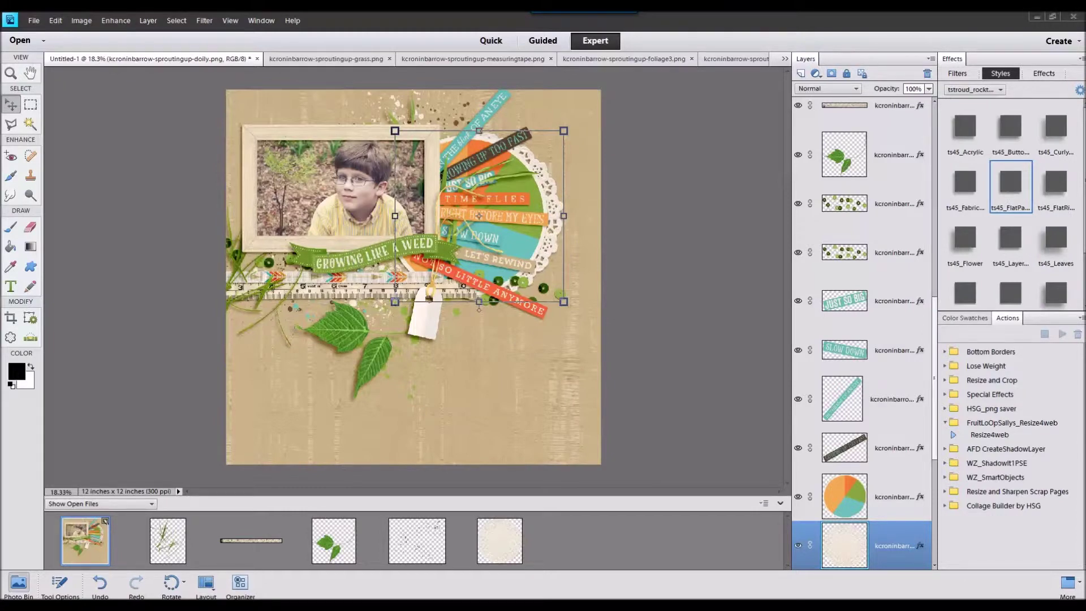
Open sproutingup-clock.png, add the clock over the photo's left side, and apply the ts45_Flower shadow style
drag(886, 348, 687, 516)
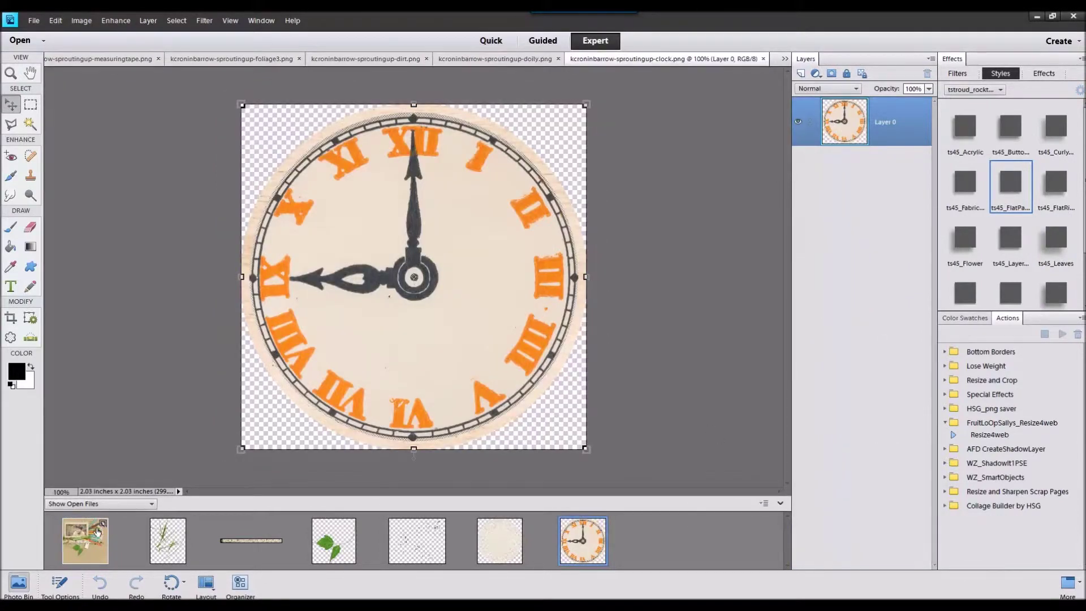
double_click(95, 532)
scroll(900, 159, up, 5)
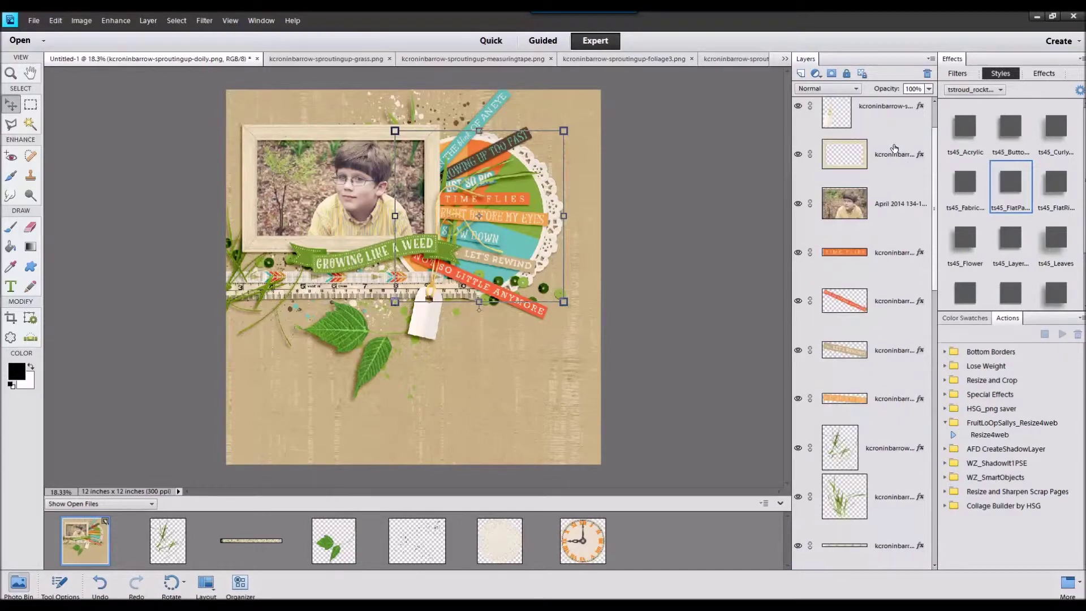
double_click(890, 129)
click(610, 207)
drag(582, 540, 285, 199)
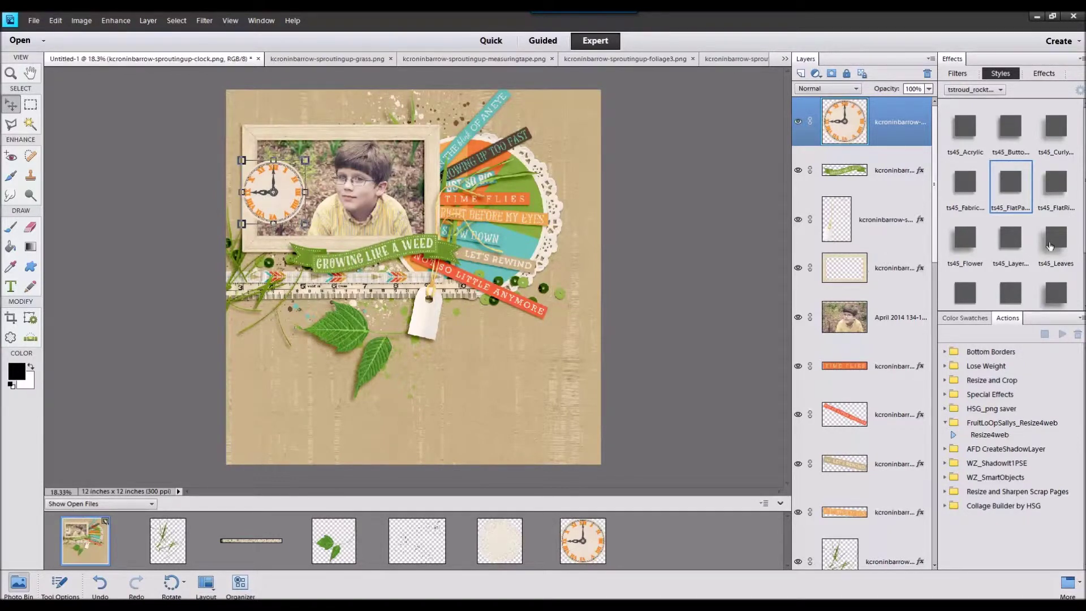
click(961, 239)
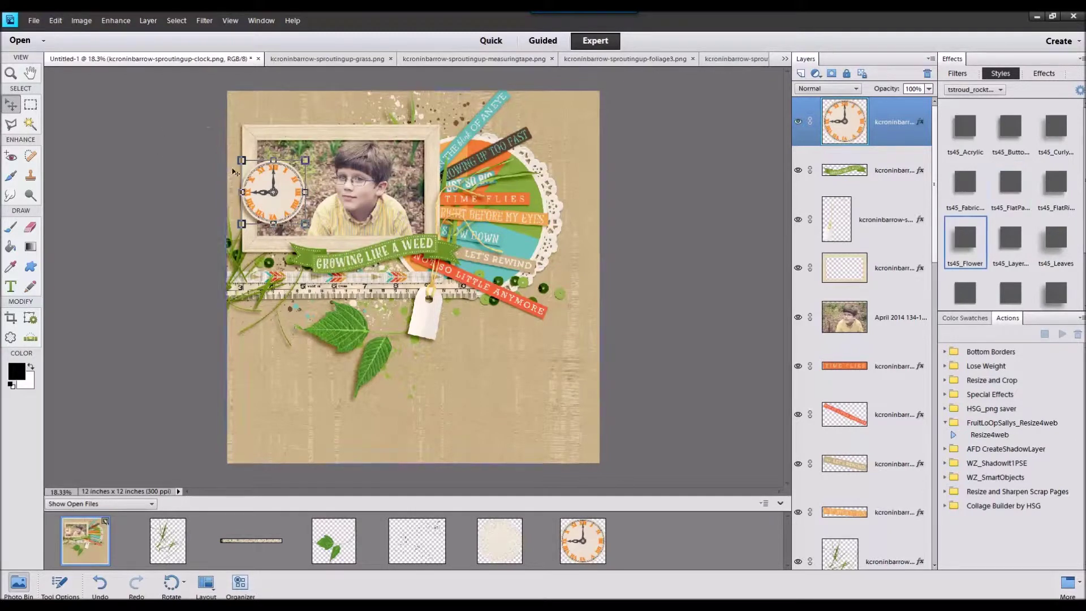
Move the clock to the frame's lower-left corner and stack it just above the frame, beneath the banner
drag(258, 194, 267, 237)
drag(888, 136, 874, 242)
drag(272, 231, 272, 232)
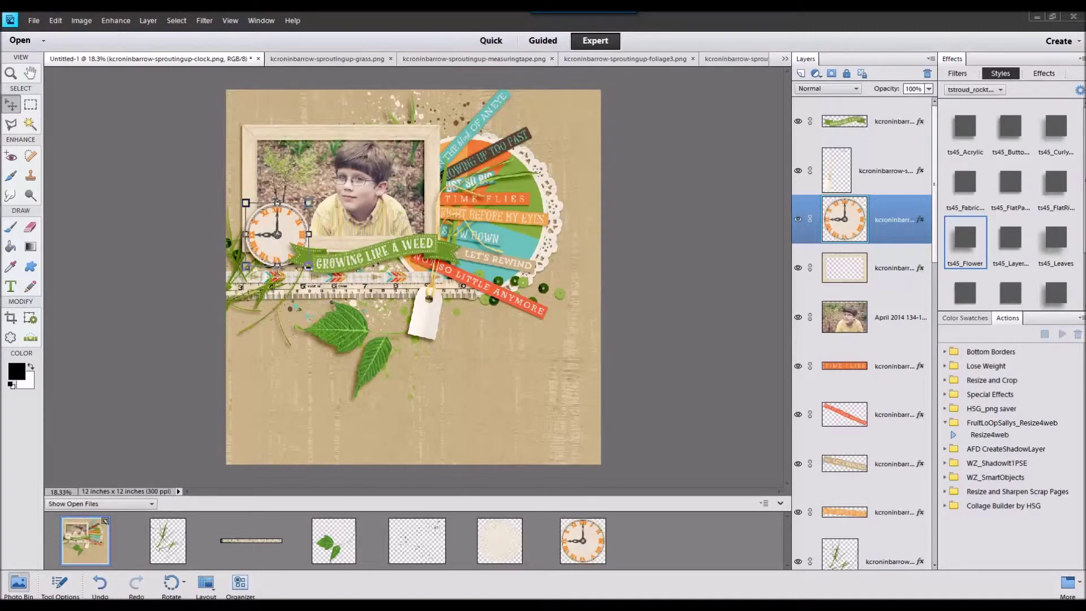
Add sproutingup-daisy.png to the layout, shrink it, and rotate it to hang petals-down over the foliage beside the tag
drag(1009, 297, 699, 513)
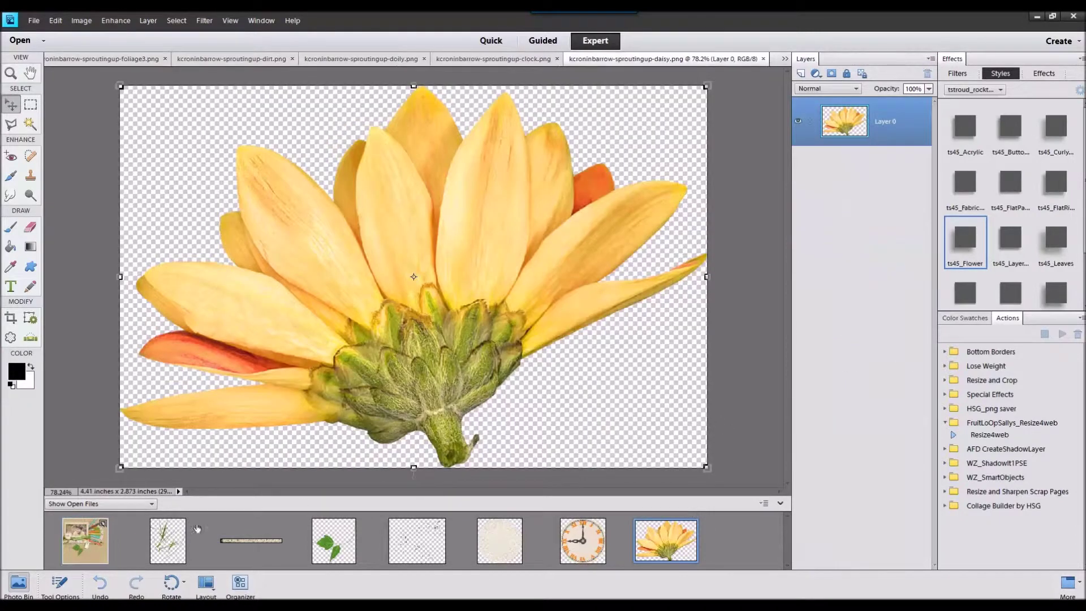
double_click(95, 535)
click(371, 365)
drag(664, 538, 375, 323)
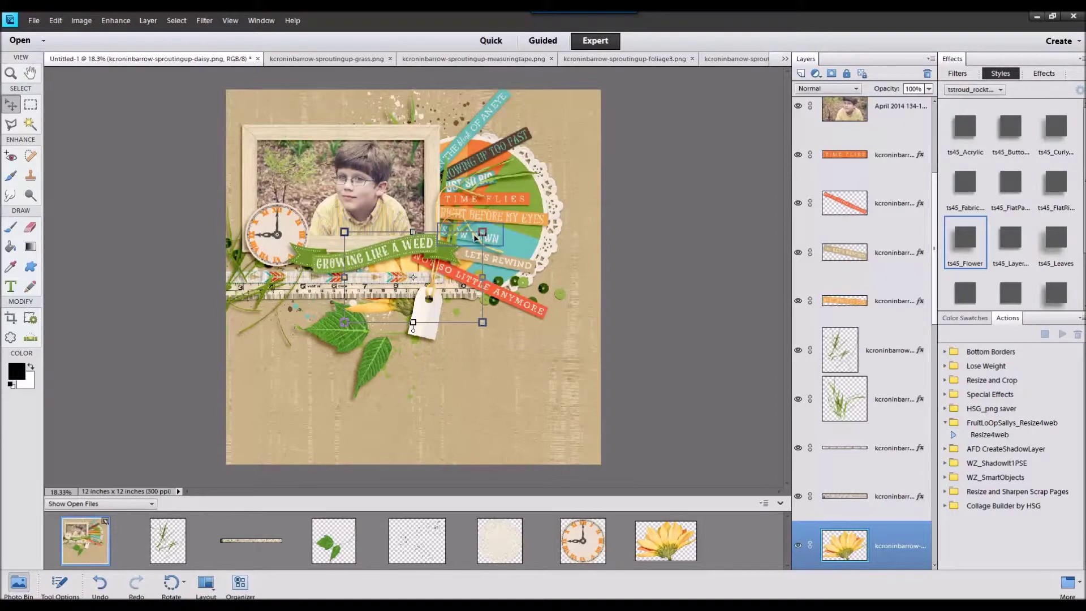
drag(483, 233, 443, 258)
drag(352, 332, 338, 304)
drag(406, 306, 405, 333)
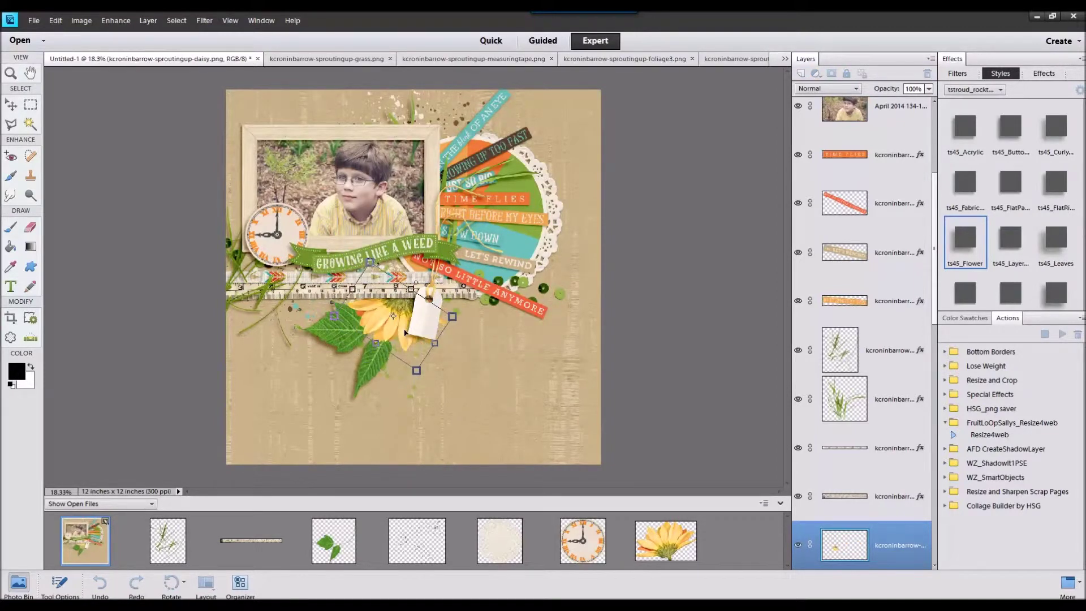
Stack the daisy above the ribbon and measuring tape, apply the ts45_Leaves style, and nudge it up slightly
click(425, 378)
drag(860, 535, 849, 447)
click(1046, 241)
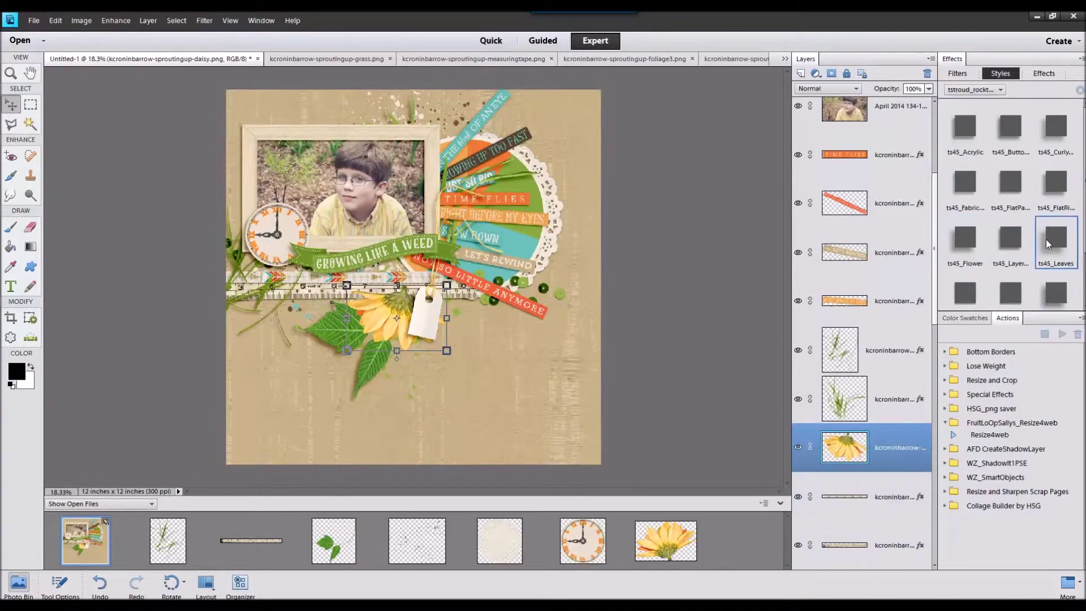
mouse_move(385, 307)
mouse_down()
mouse_move(387, 319)
mouse_move(385, 309)
mouse_up()
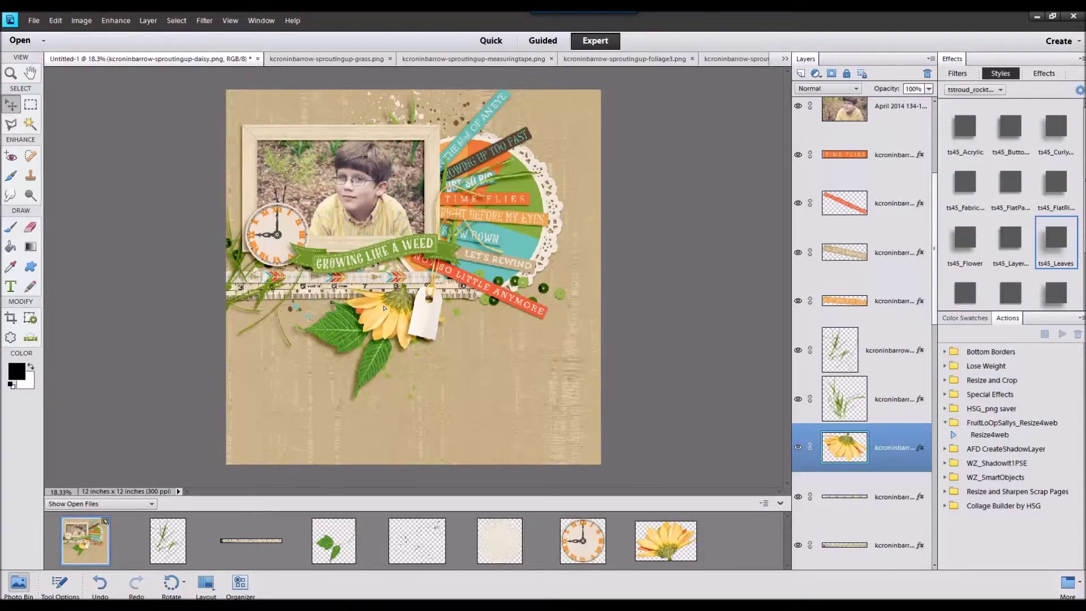
click(384, 309)
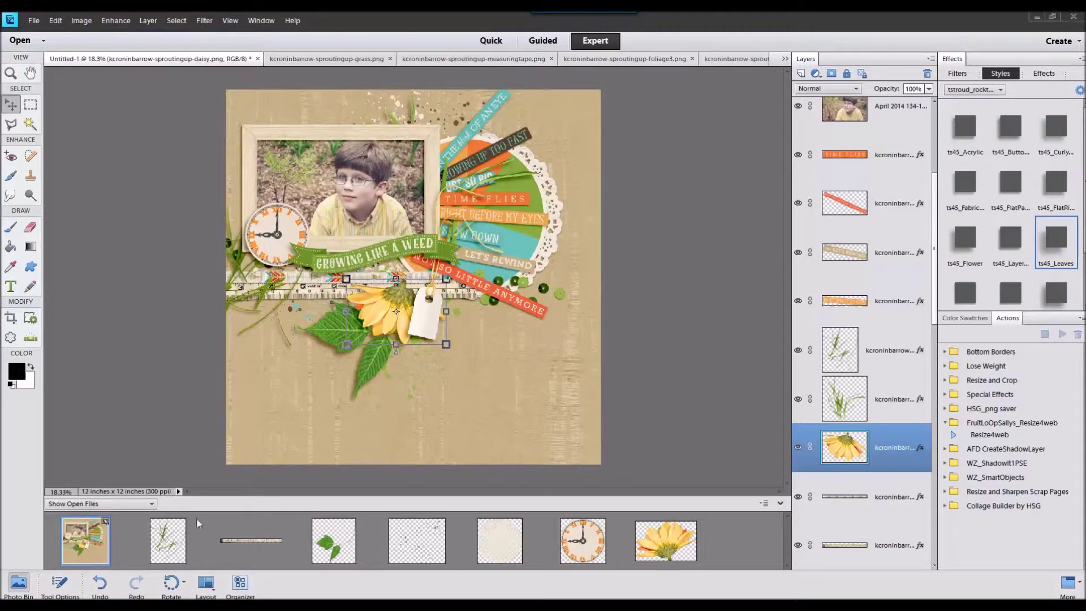
Close all the used element files and open sproutingup-button3.png alongside the layout
right_click(694, 542)
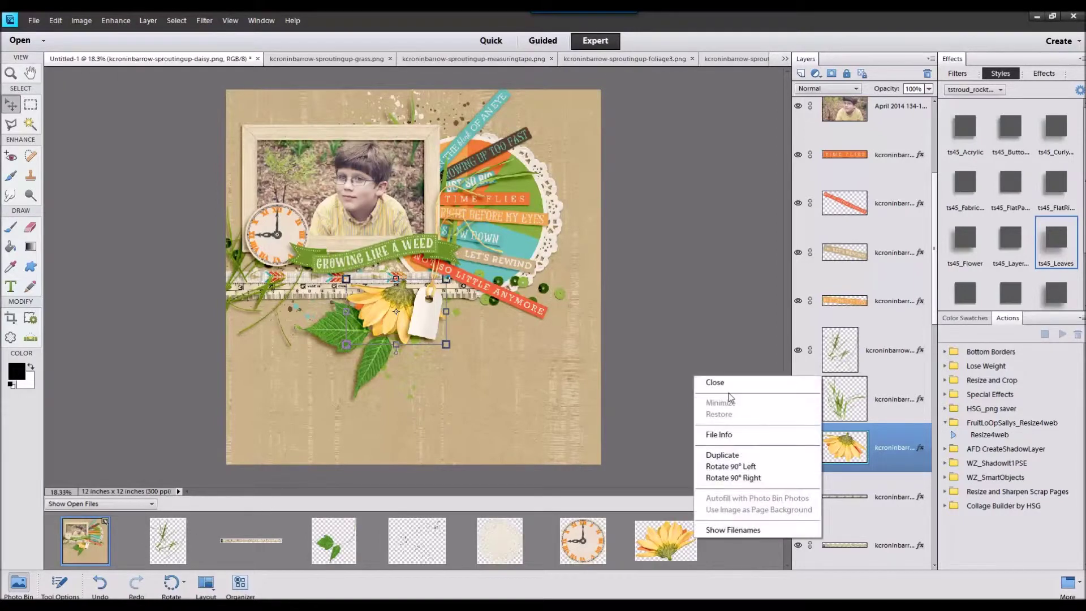
click(721, 380)
drag(1085, 396, 637, 529)
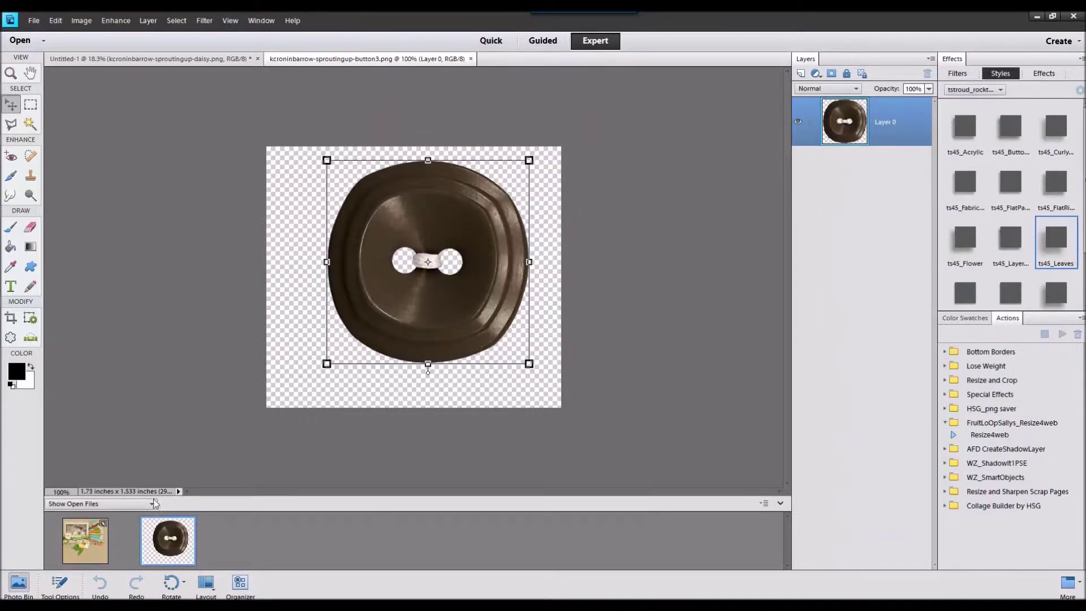
click(82, 552)
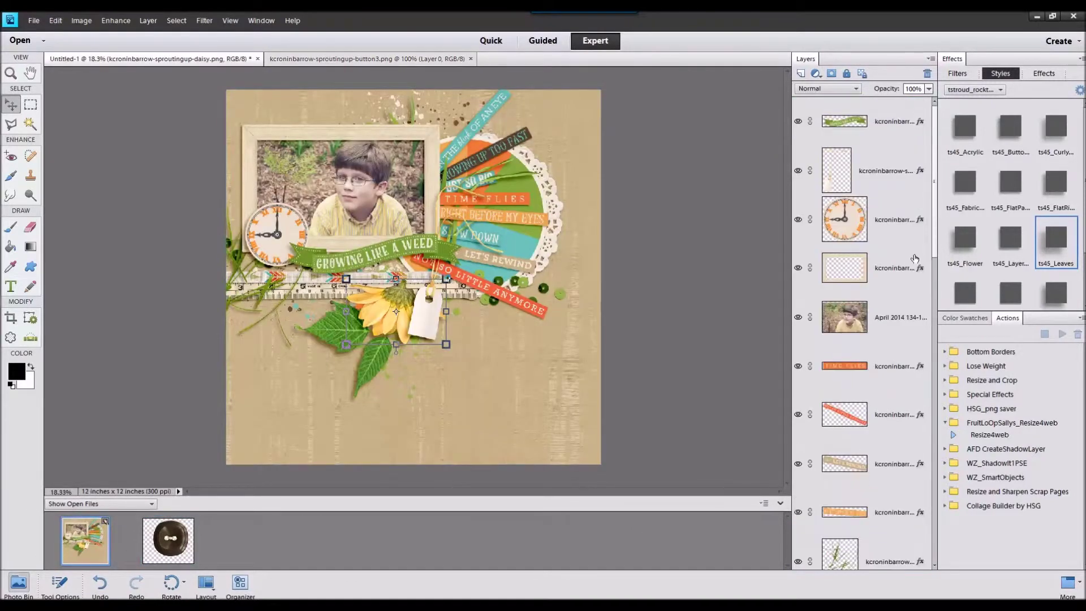
Add the dark button above the banner layer with the ts45_FlatPa… style, shrunk and placed just below the clock's left side
drag(175, 542, 372, 314)
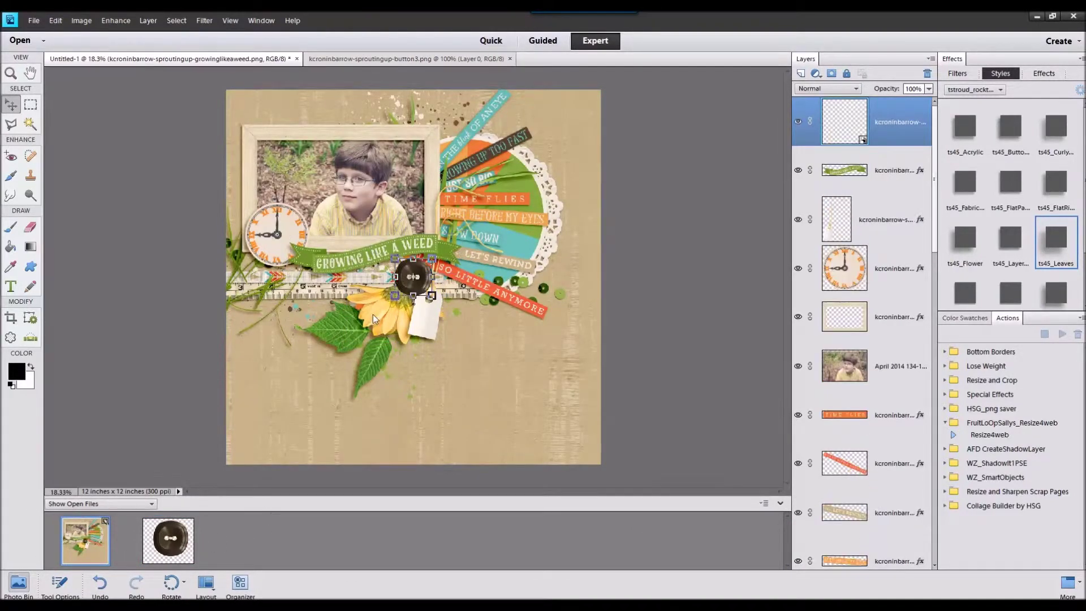
click(1009, 184)
drag(432, 259, 252, 278)
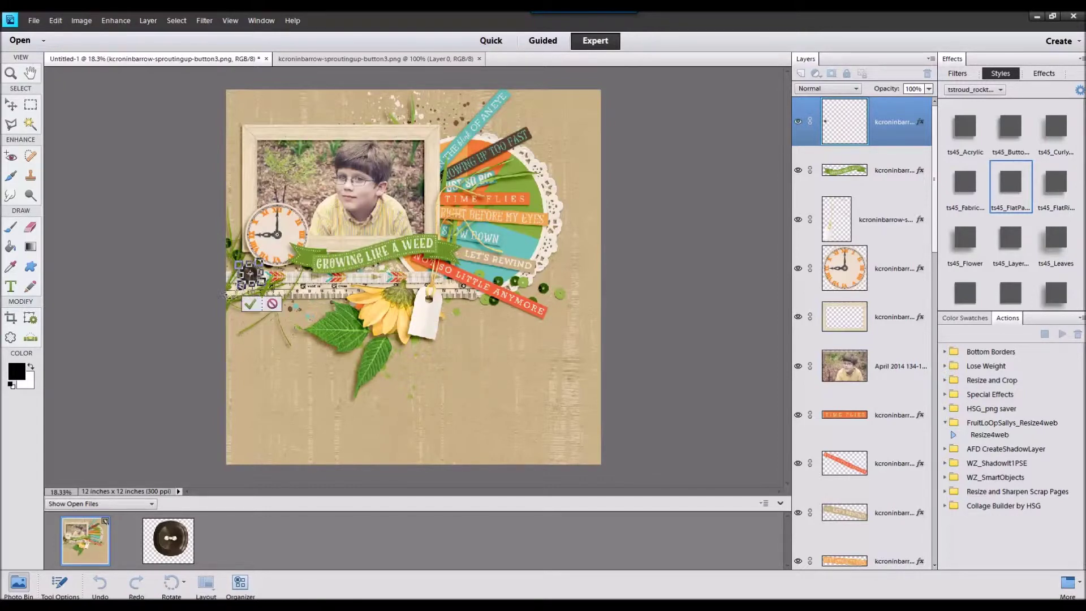
click(249, 305)
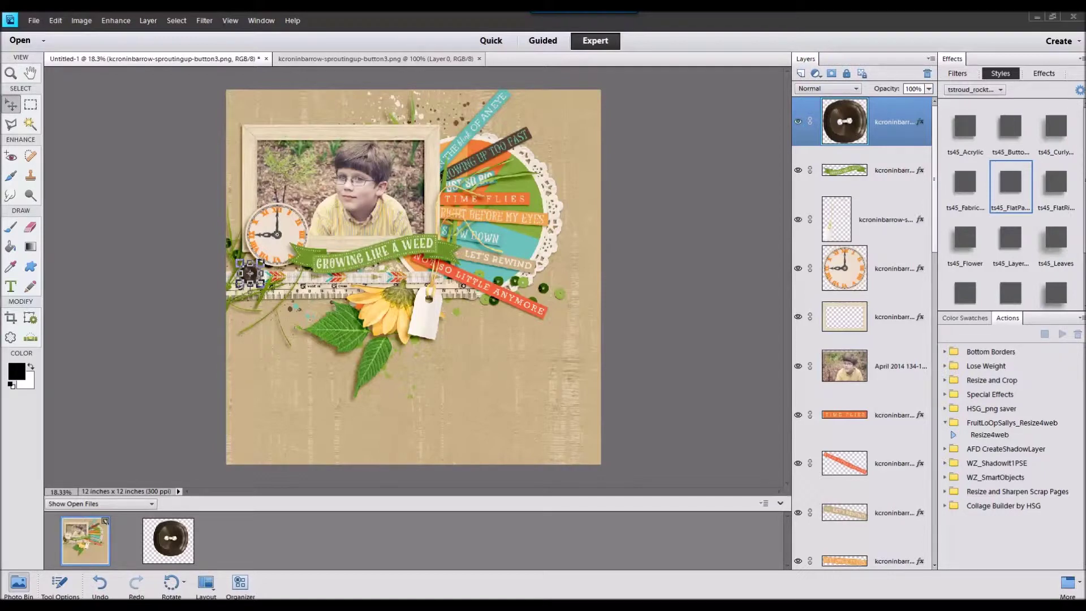
Add the red sproutingup-button4.png with the ts45_FlatPa… style, shrunk and placed below the dark button under the measuring tape
drag(1006, 494, 525, 512)
click(75, 525)
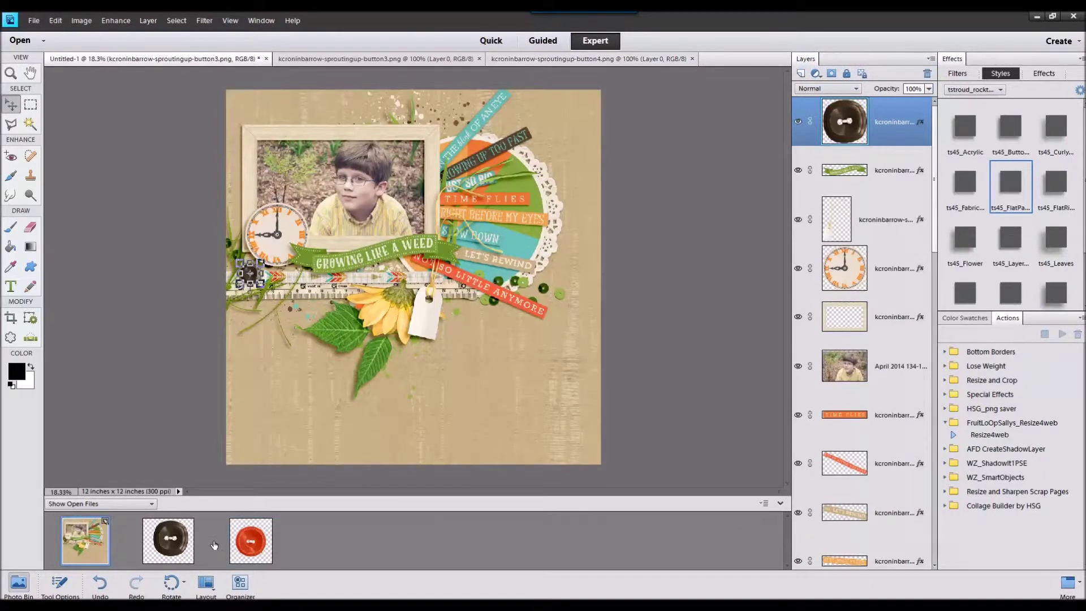
drag(250, 541, 345, 328)
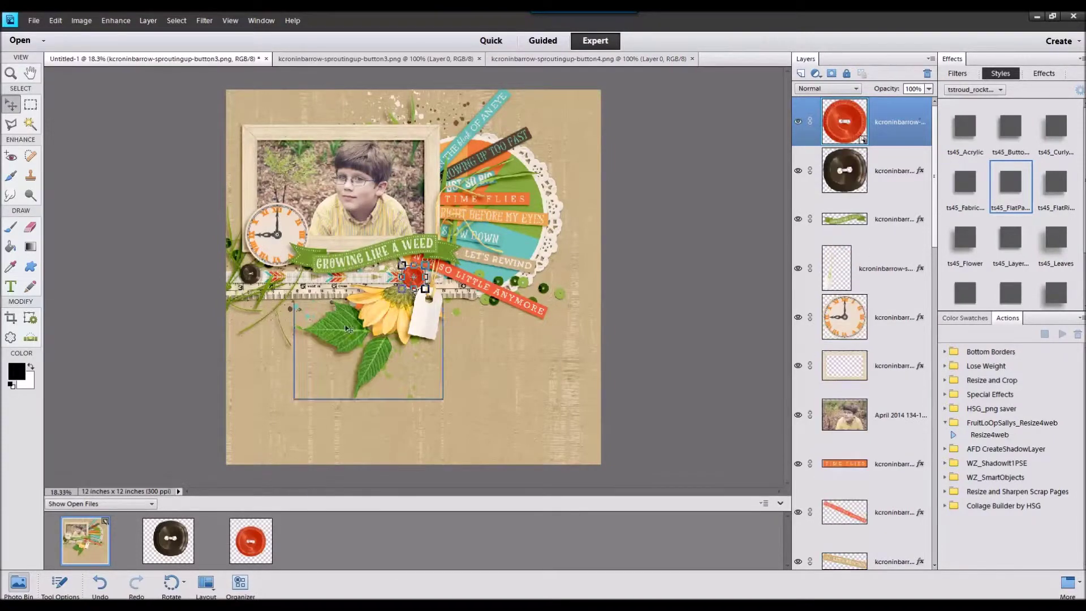
click(1011, 184)
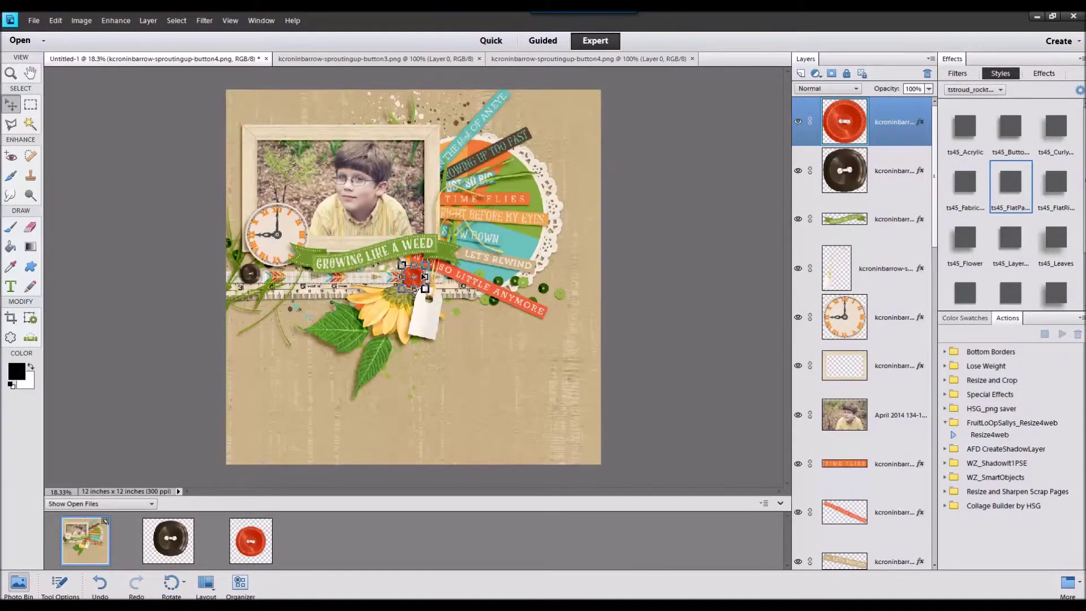
drag(425, 265, 255, 307)
click(378, 309)
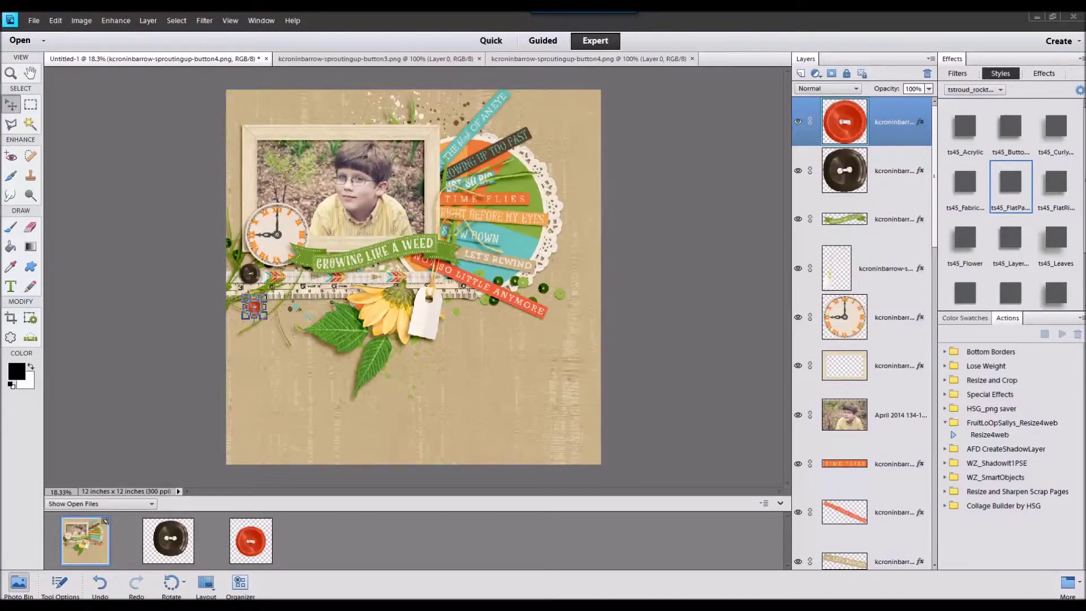
Open sproutingup-arrow.png and place the arrow in the lower-right corner of the page
drag(758, 421, 594, 524)
double_click(76, 536)
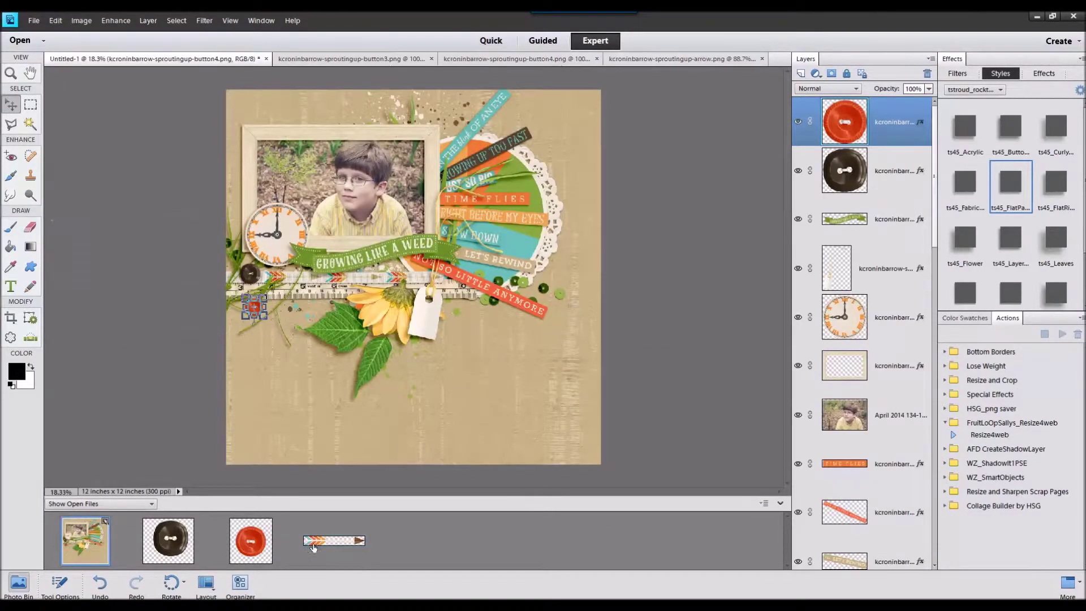
drag(313, 547, 324, 401)
drag(476, 277, 577, 436)
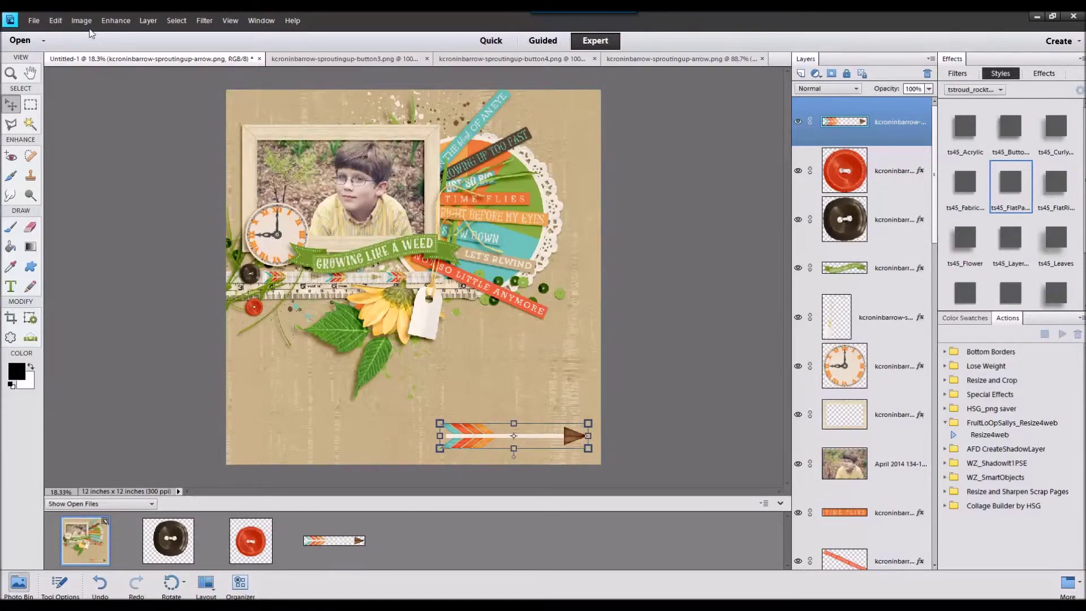
double_click(89, 29)
click(972, 40)
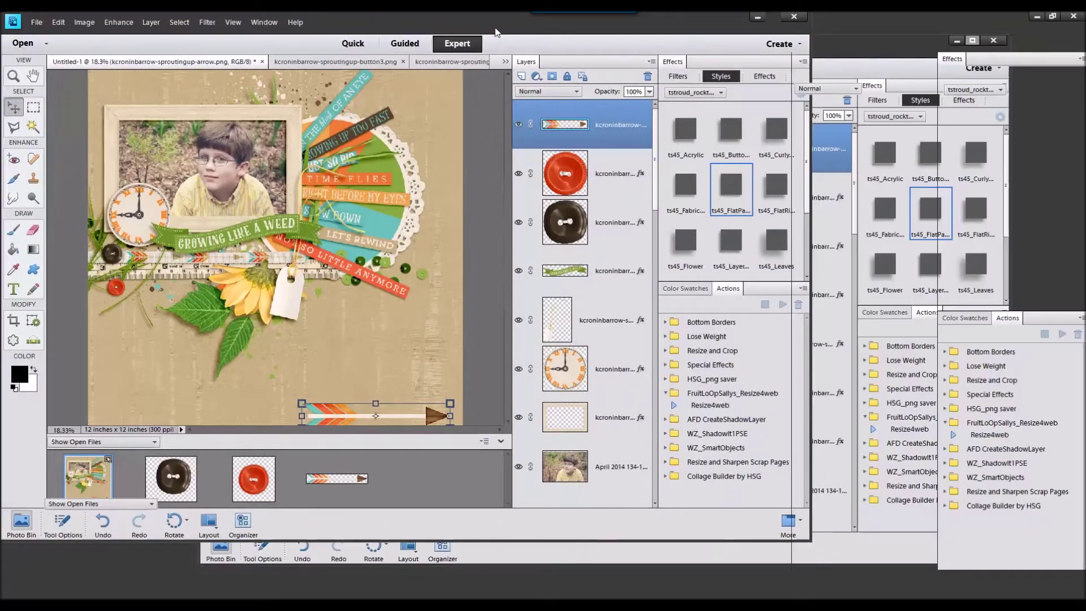
double_click(159, 34)
Flip the arrow horizontally with the ts45_FlatPa… style, and shrink it beside a duplicate in the page's lower-right area
click(81, 20)
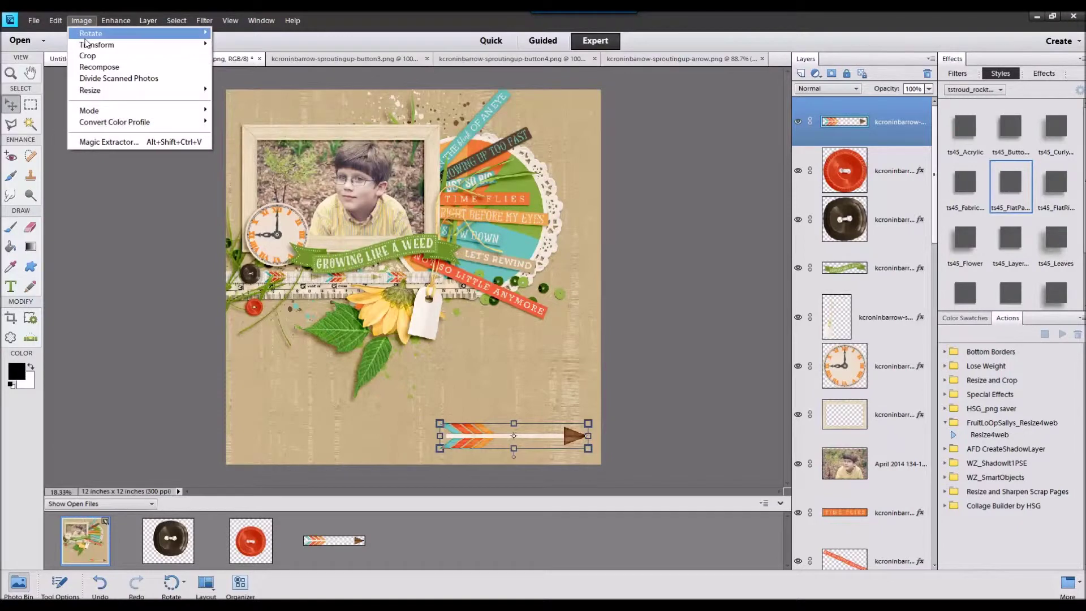
mouse_move(86, 40)
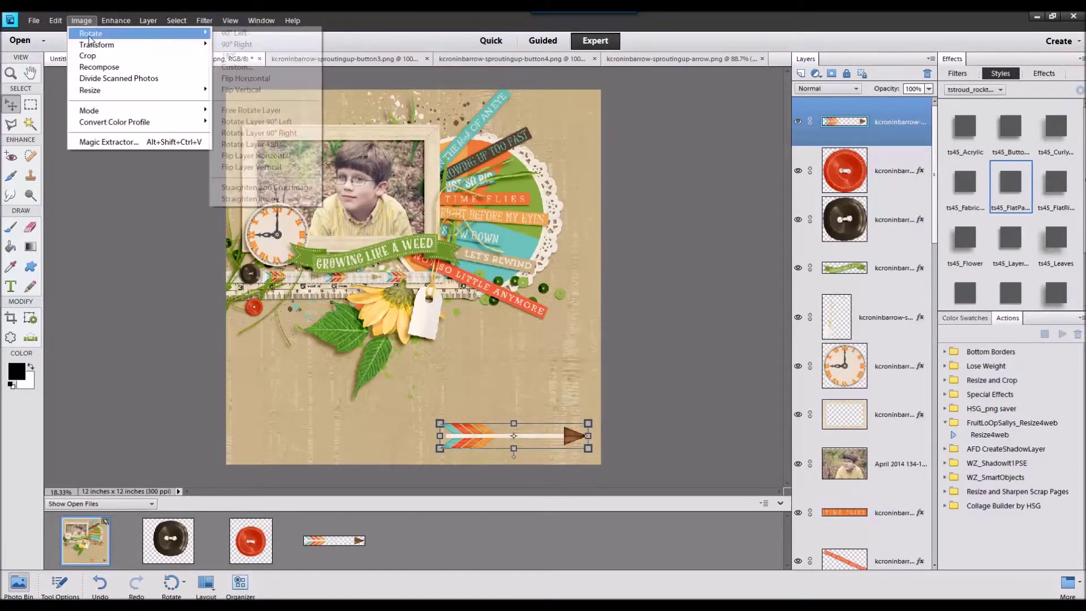
click(254, 157)
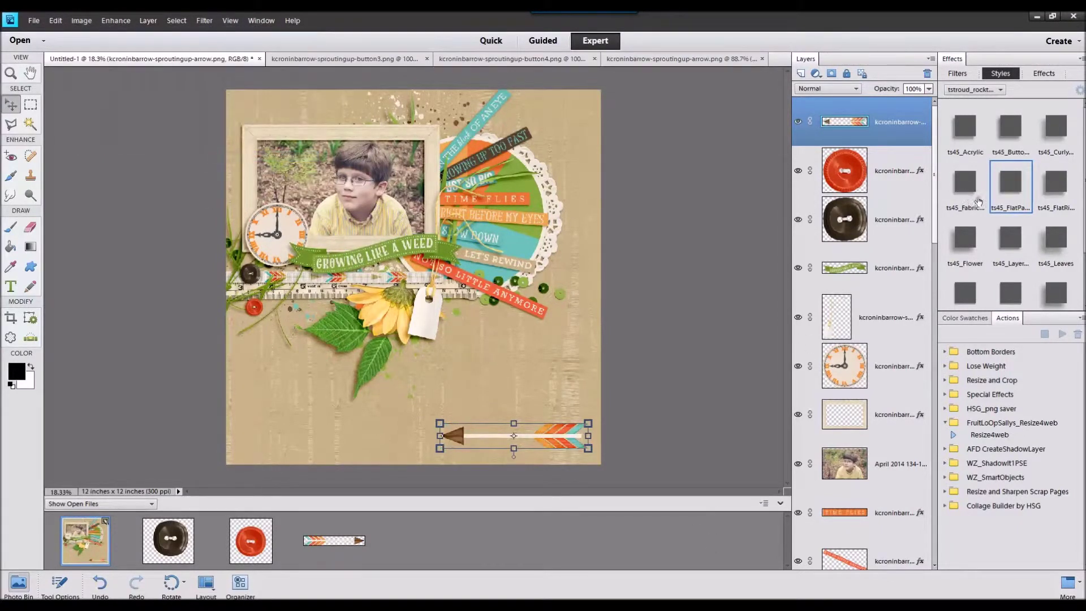
click(1002, 205)
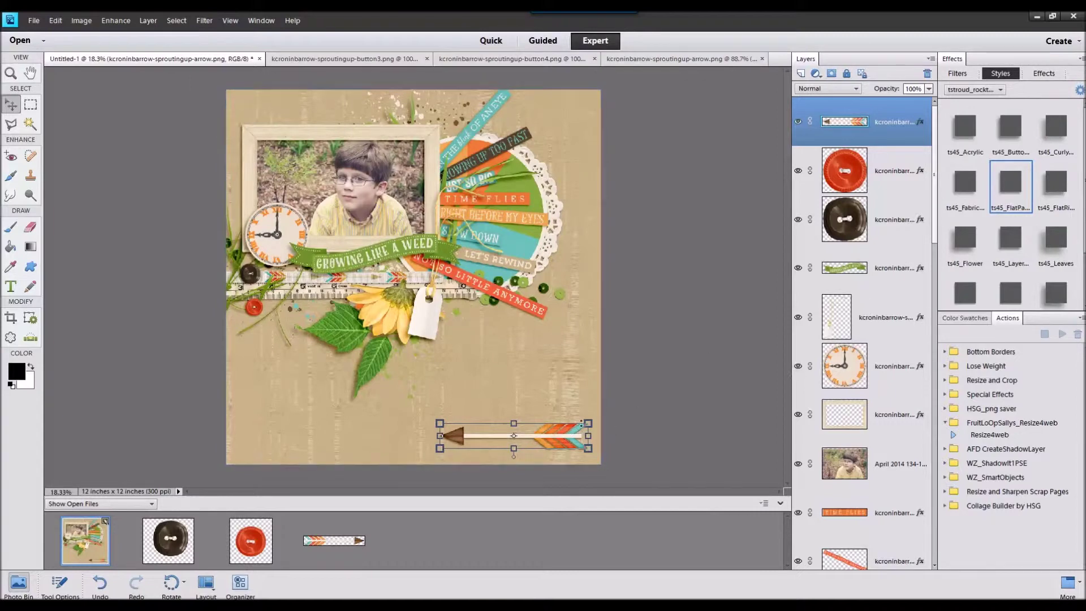
drag(586, 424, 479, 372)
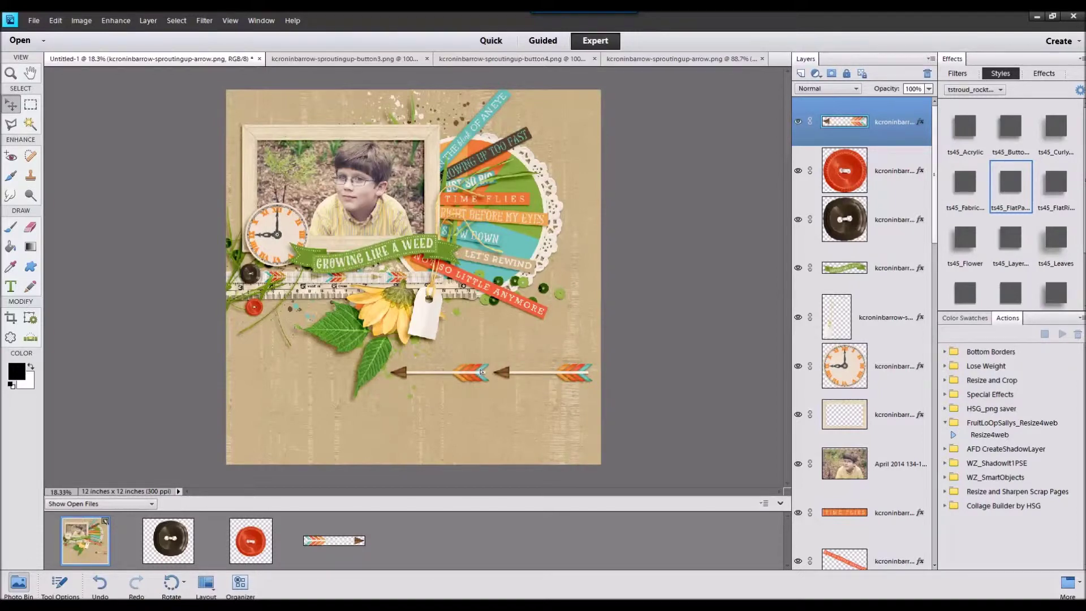
Place another copy of the arrow across the lower part of the clock and flip it horizontally to point right
drag(482, 372, 315, 246)
click(82, 20)
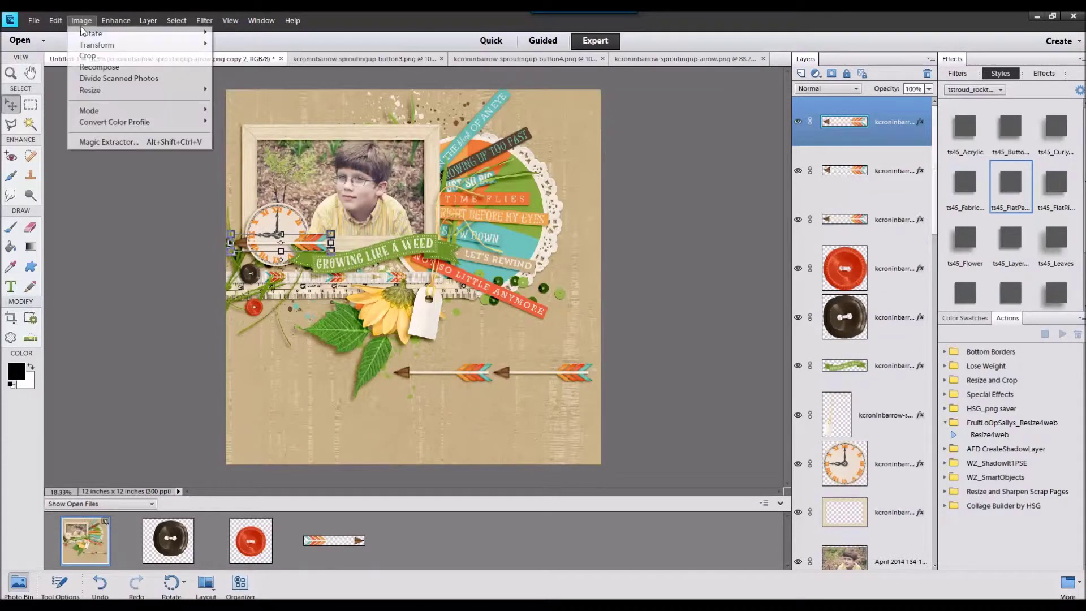
mouse_move(90, 29)
click(253, 159)
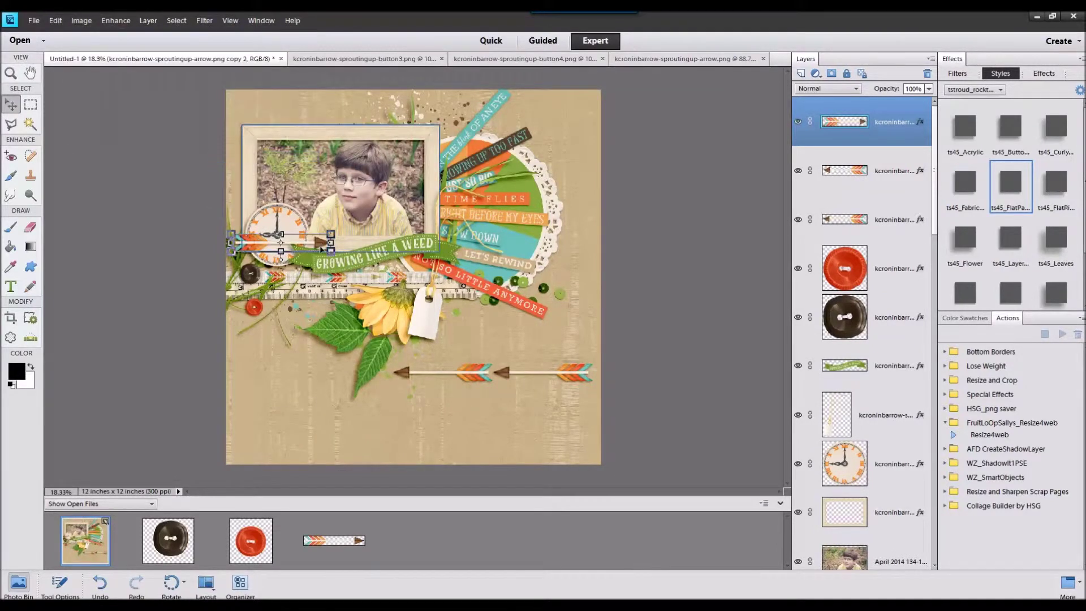
mouse_move(318, 247)
mouse_down()
mouse_move(311, 267)
mouse_move(321, 248)
mouse_up()
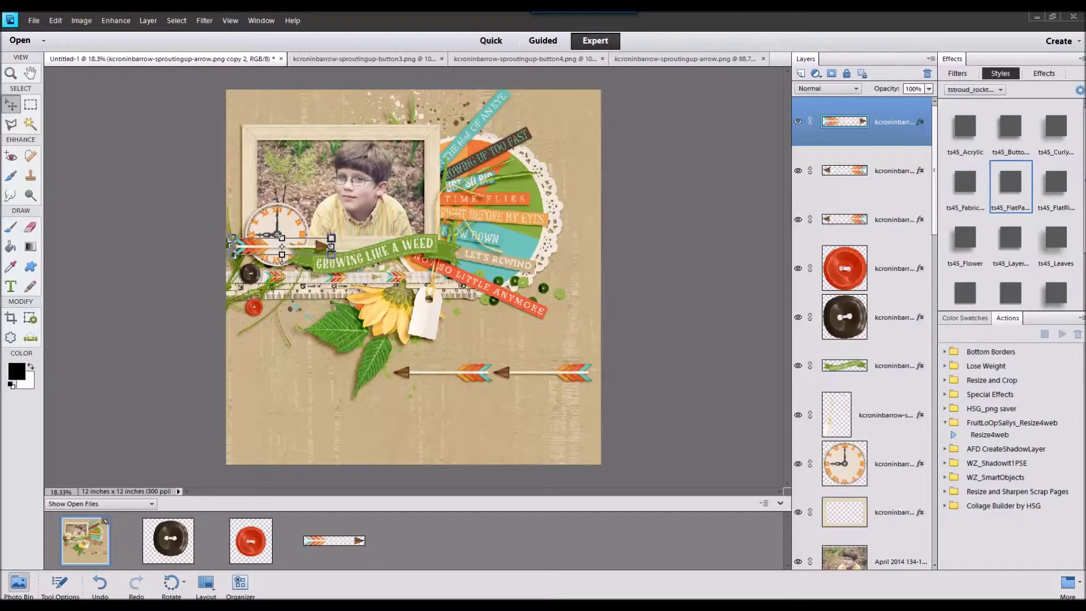
Open sproutingup-flower3.png and shrink the yellow daisy slightly in the layout
drag(722, 473, 678, 525)
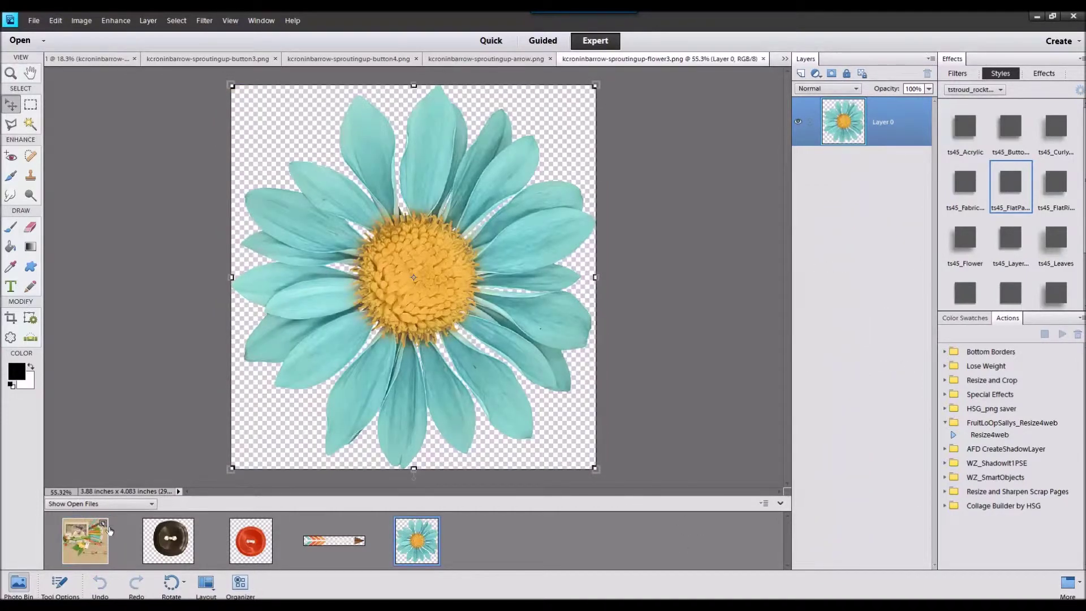
click(106, 535)
click(349, 338)
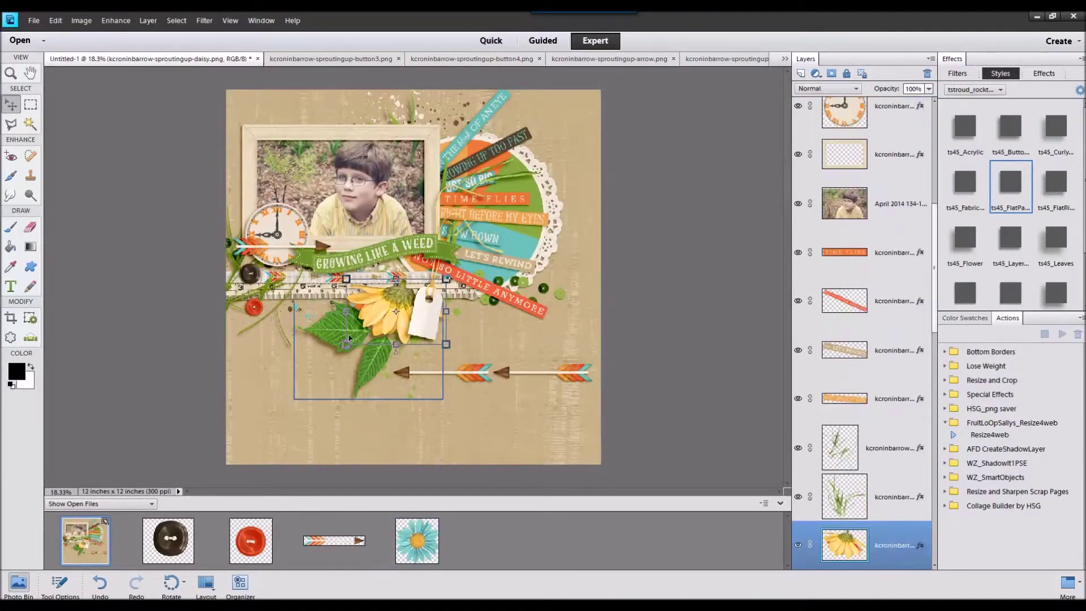
drag(446, 279, 434, 287)
click(395, 364)
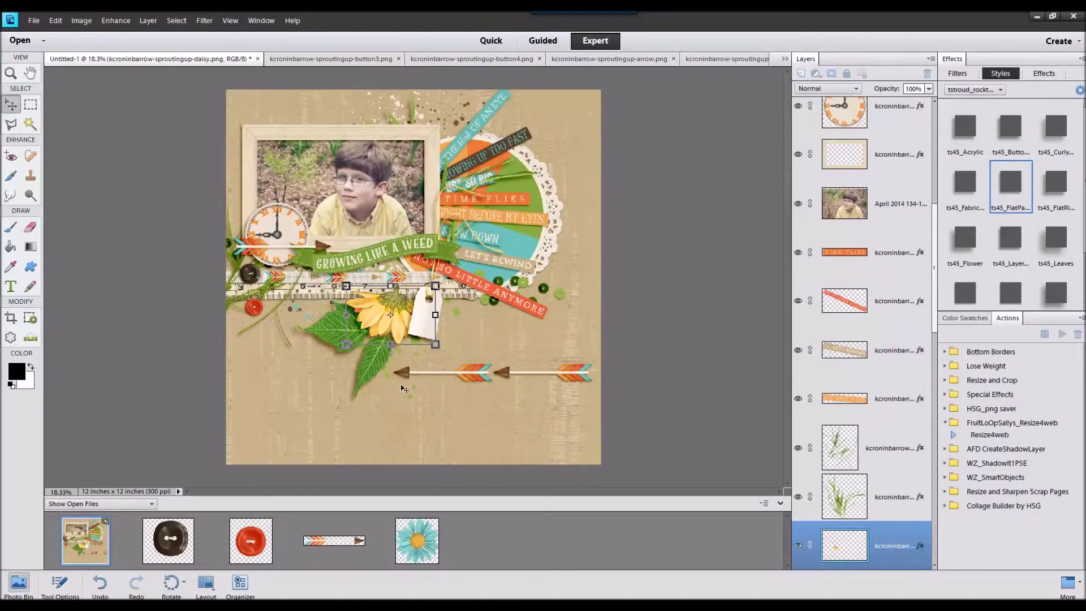
Add the teal sproutingup-flower3.png flower to the page with the ts45_Flower style, shrunk and set beside the green leaves
click(358, 375)
scroll(864, 549, down, 2)
click(865, 499)
drag(401, 536, 383, 336)
drag(411, 265, 291, 319)
click(966, 240)
drag(321, 297, 310, 315)
drag(270, 346, 298, 321)
click(294, 386)
Move the teal flower's layer above the foliage layers and place it, slightly smaller, under the banner's right half
drag(901, 497, 900, 182)
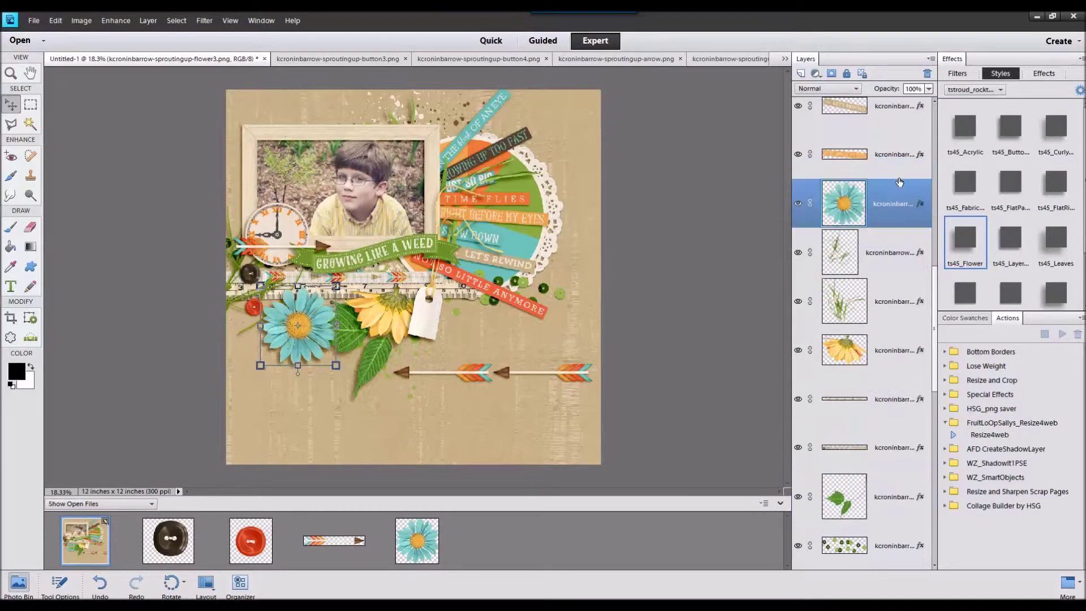
drag(314, 316, 418, 265)
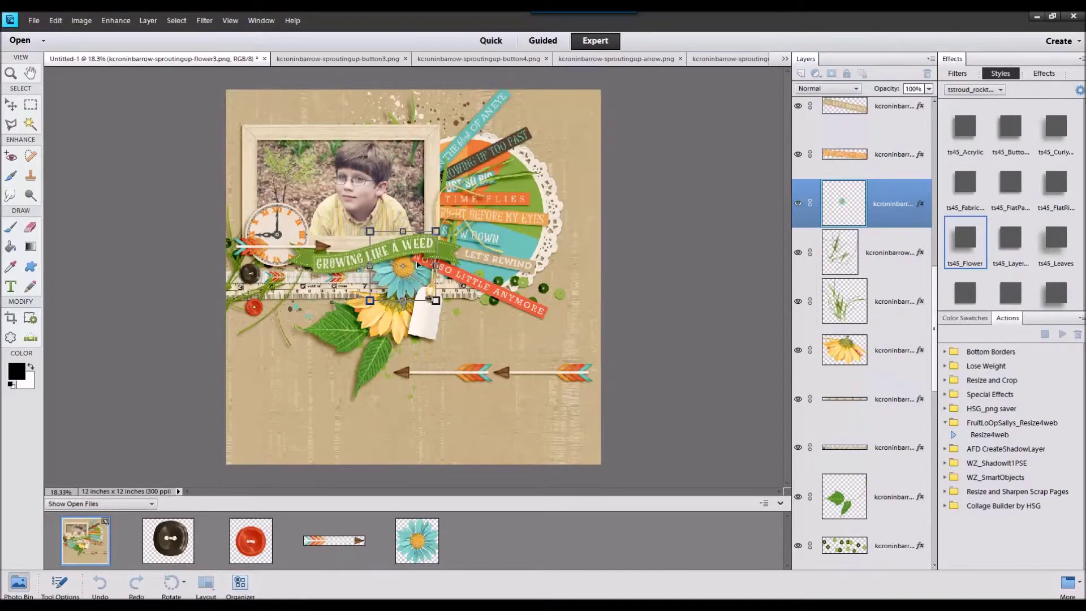
click(394, 322)
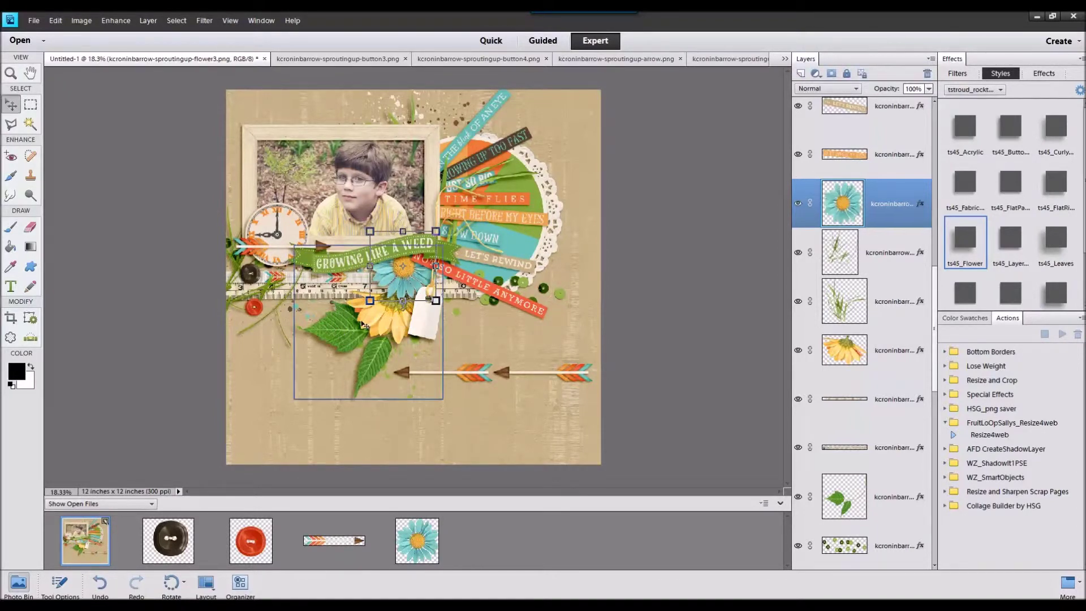
Open sproutingup-flower2.png and add the white daisy with the ts45_Flower style to the left of the teal flower
drag(1085, 437, 605, 543)
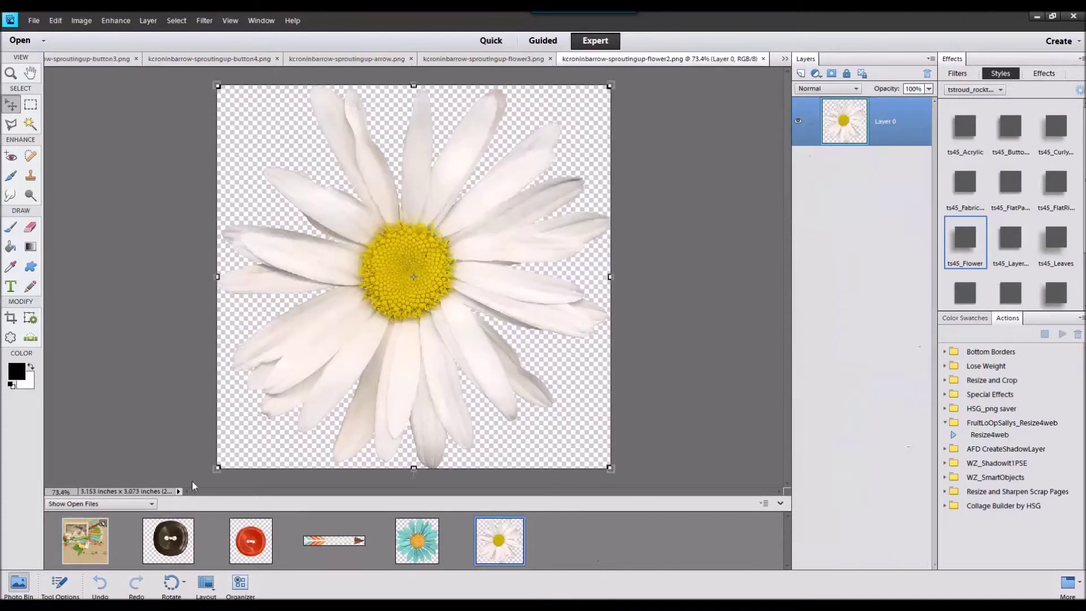
double_click(92, 537)
drag(499, 551, 434, 393)
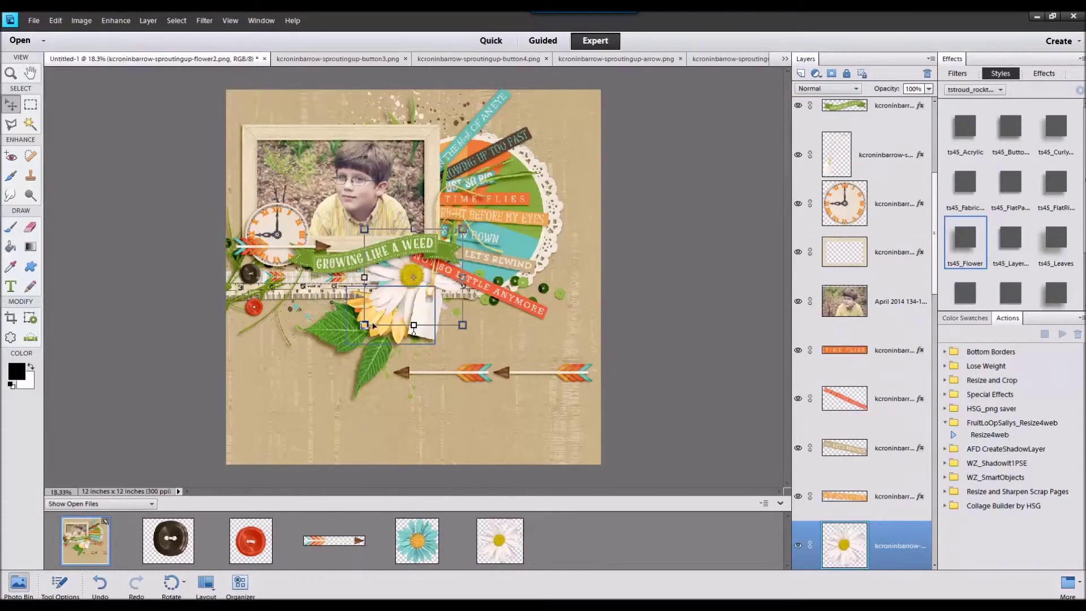
click(967, 239)
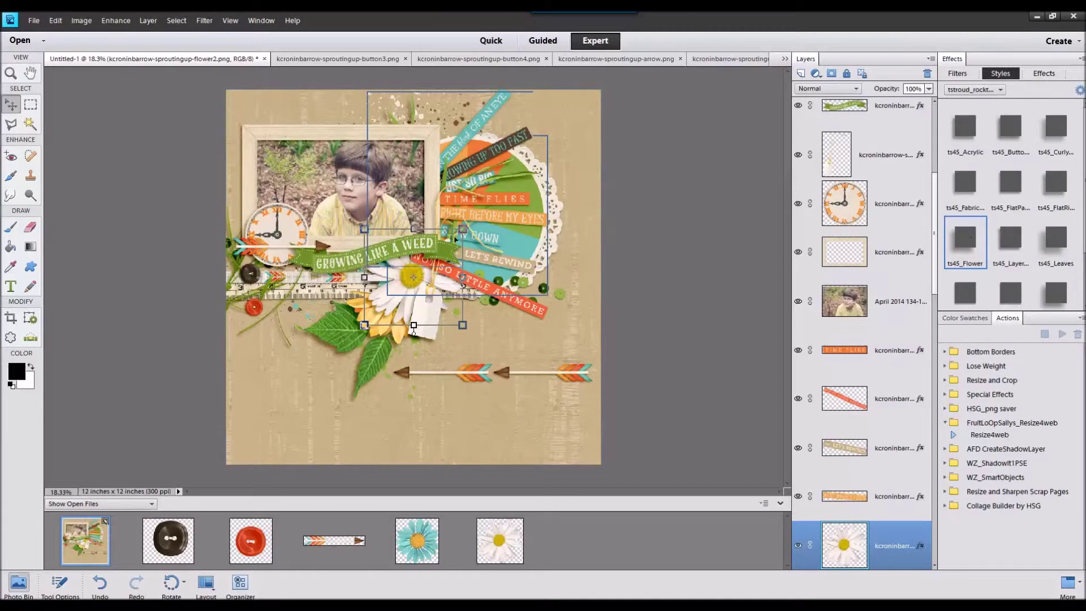
drag(410, 326, 353, 338)
click(353, 359)
Move the white daisy's layer beneath the yellow daisy and nudge it closer into the flower cluster
scroll(844, 490, down, 2)
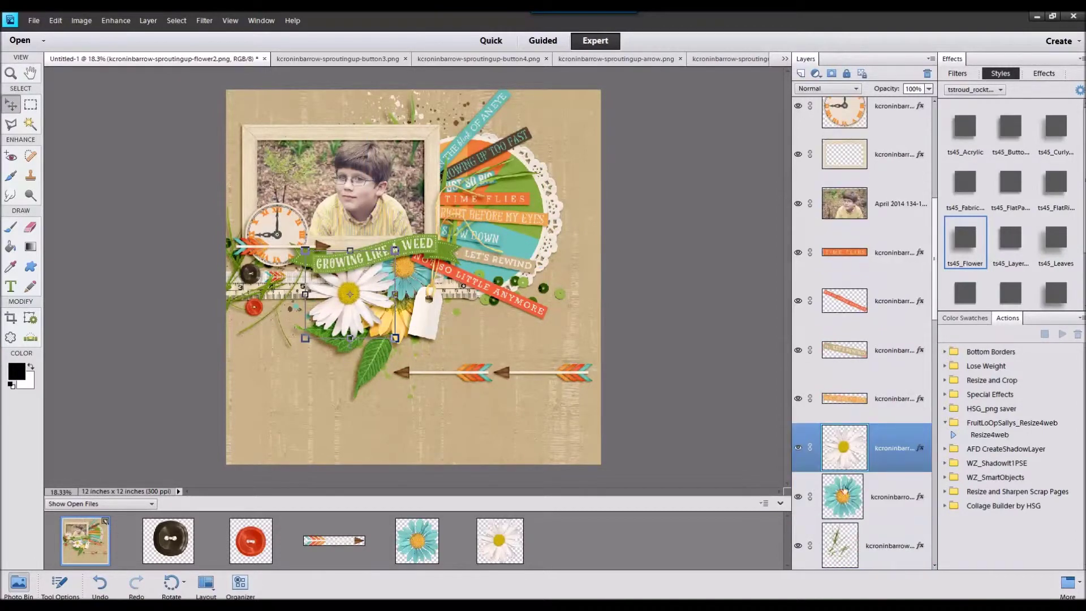
drag(890, 445, 897, 522)
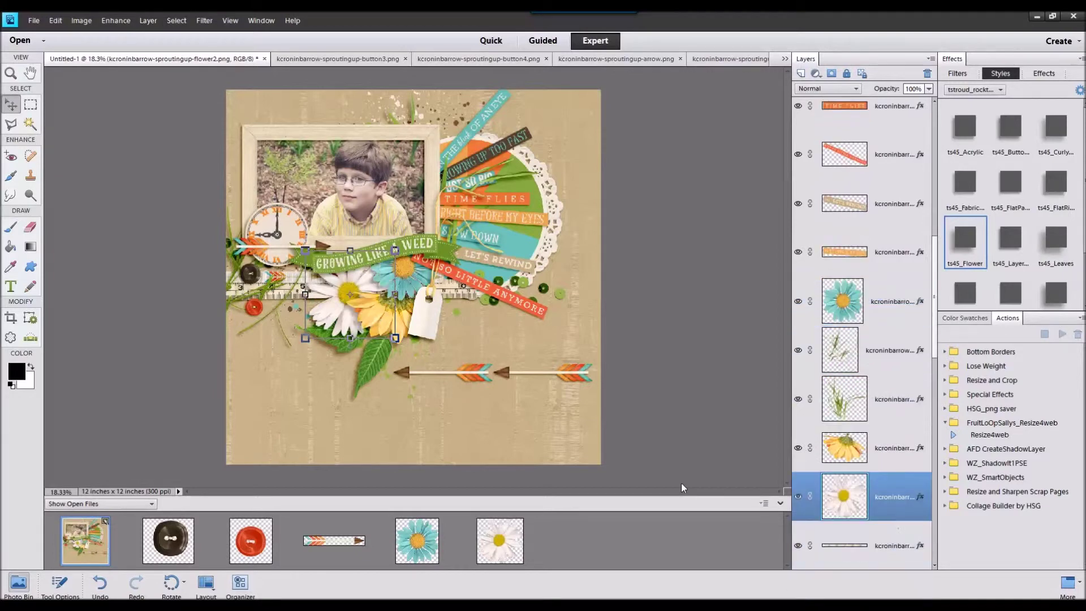
mouse_move(348, 294)
mouse_down()
mouse_move(352, 317)
mouse_move(359, 303)
mouse_up()
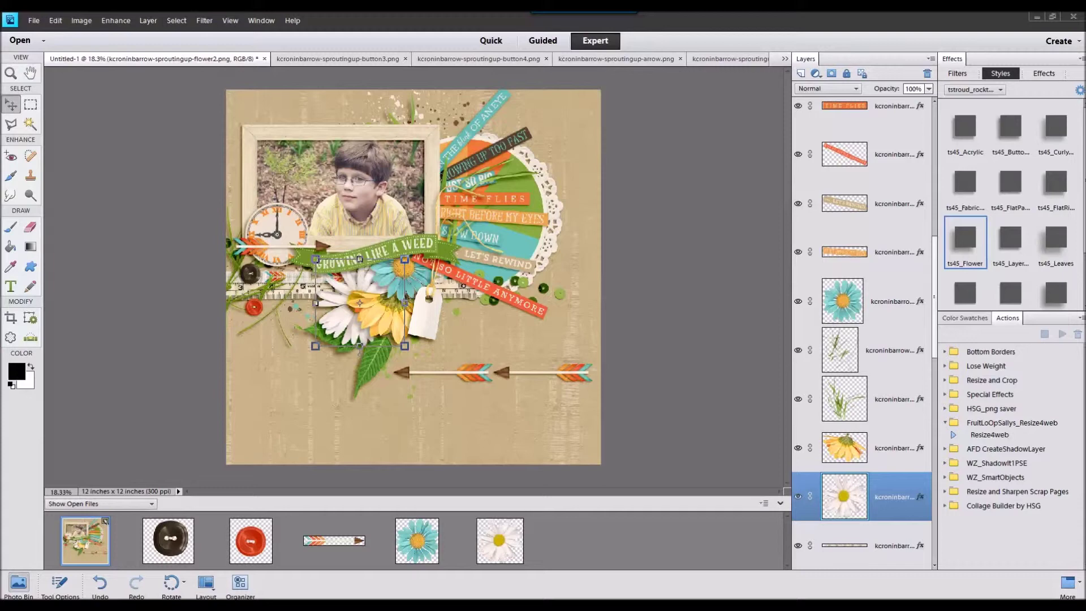
Try the sproutingup-leafstring.png leaf string across the flower cluster and delete its layer
drag(626, 465, 630, 546)
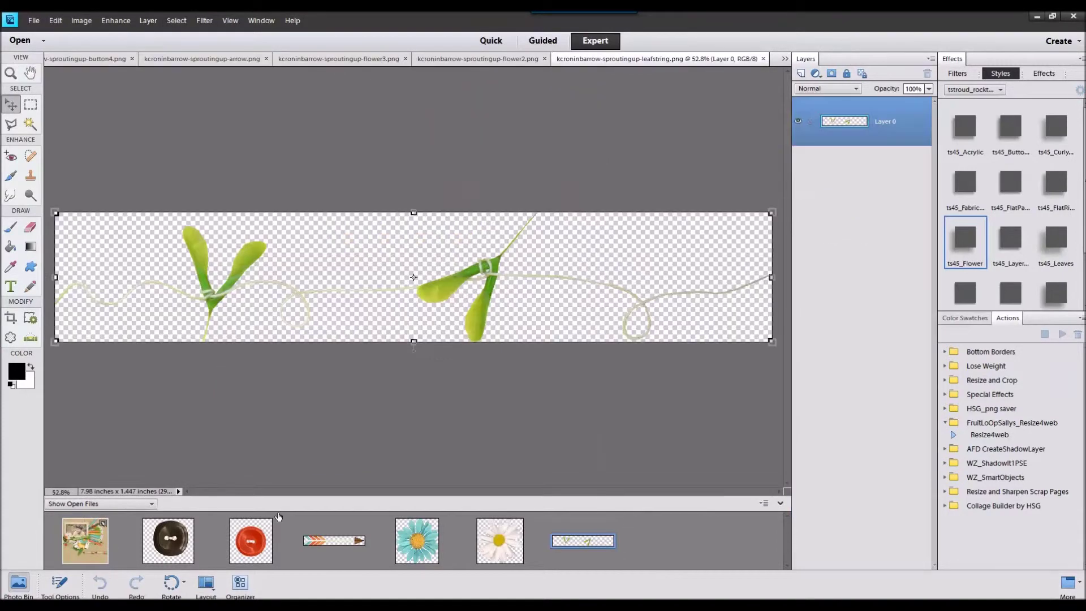
drag(572, 559, 452, 327)
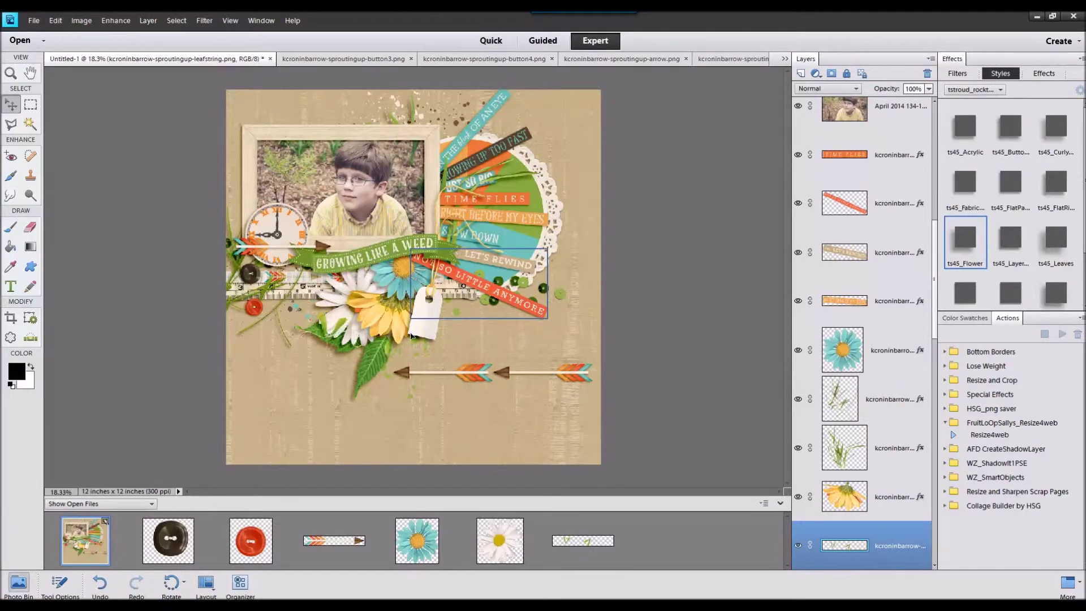
right_click(907, 547)
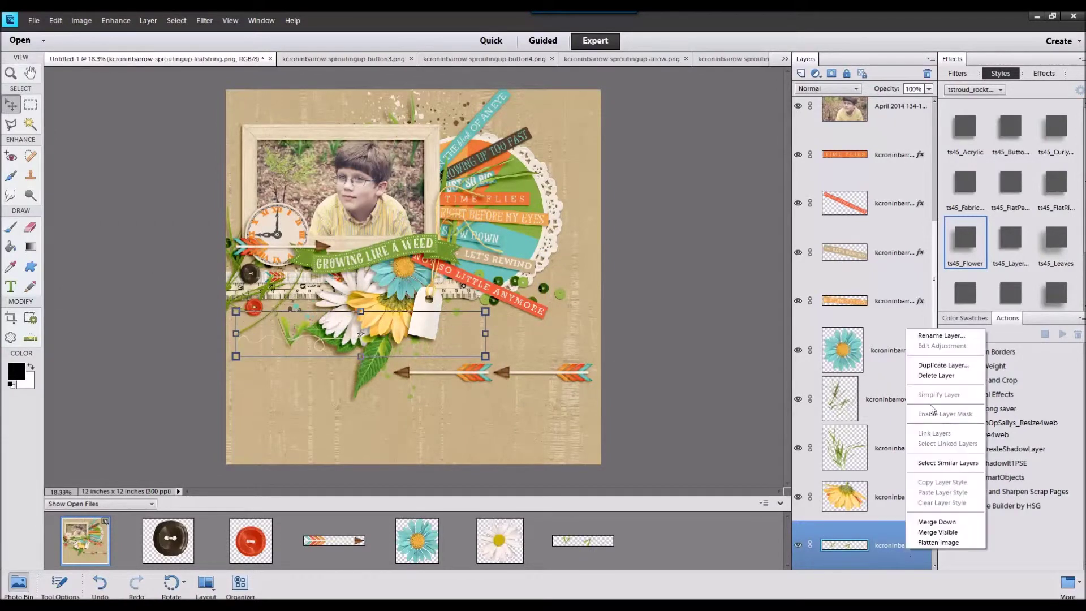
click(933, 376)
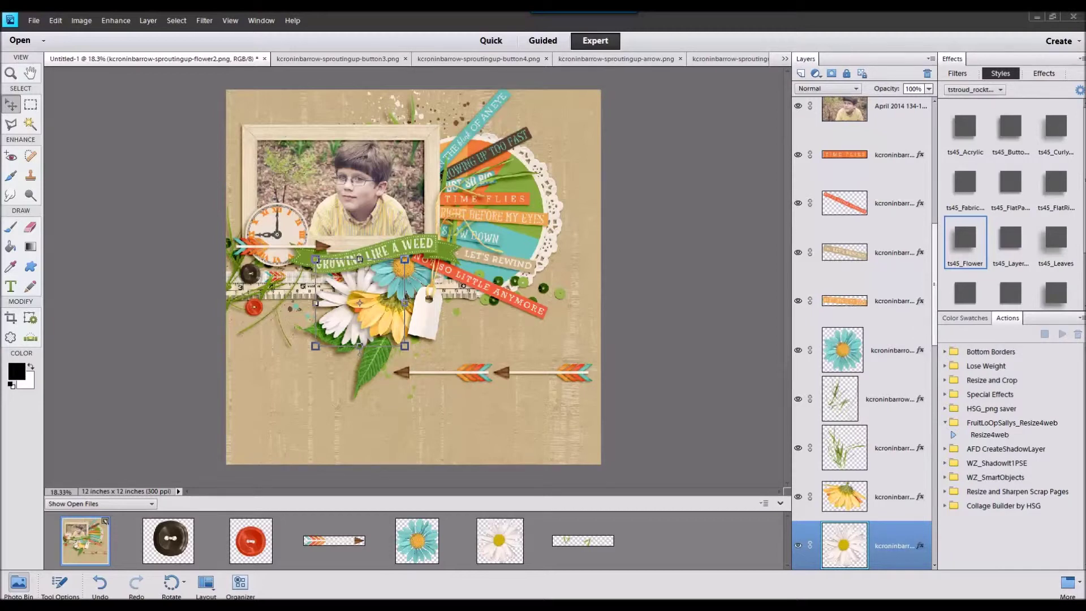
Open sproutingup-petalscatter.png and add the petal scatter to the page, shrunk around and below the flower cluster
drag(783, 511, 686, 533)
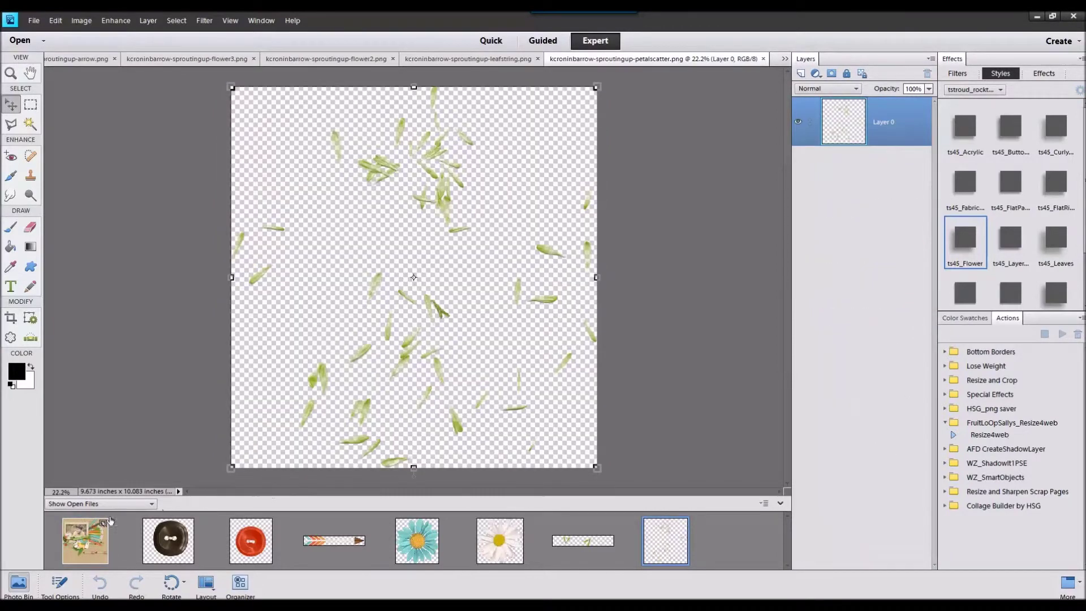
click(92, 531)
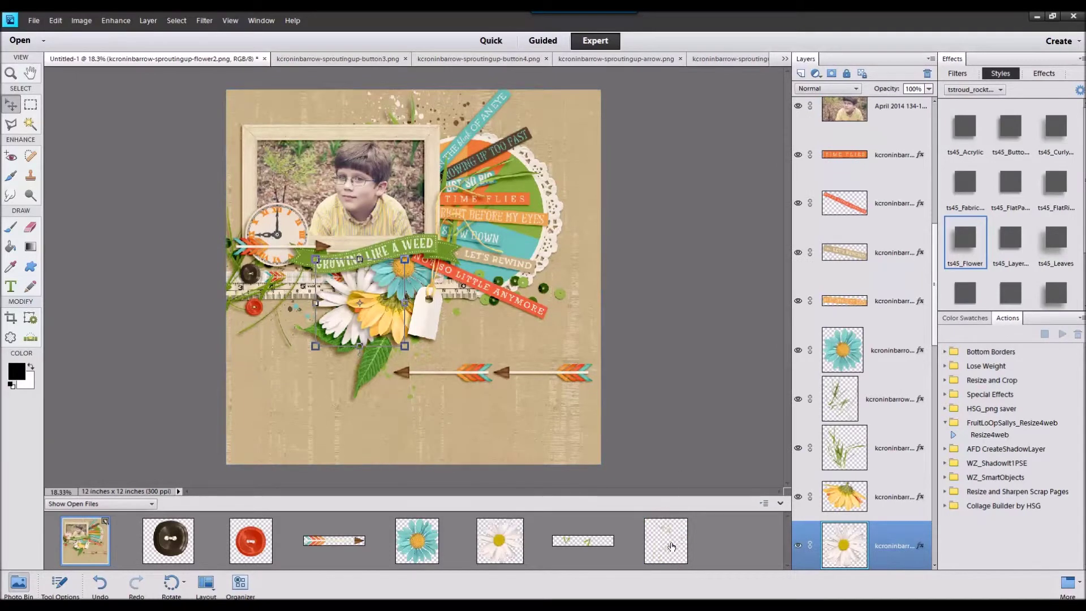
drag(423, 347, 440, 329)
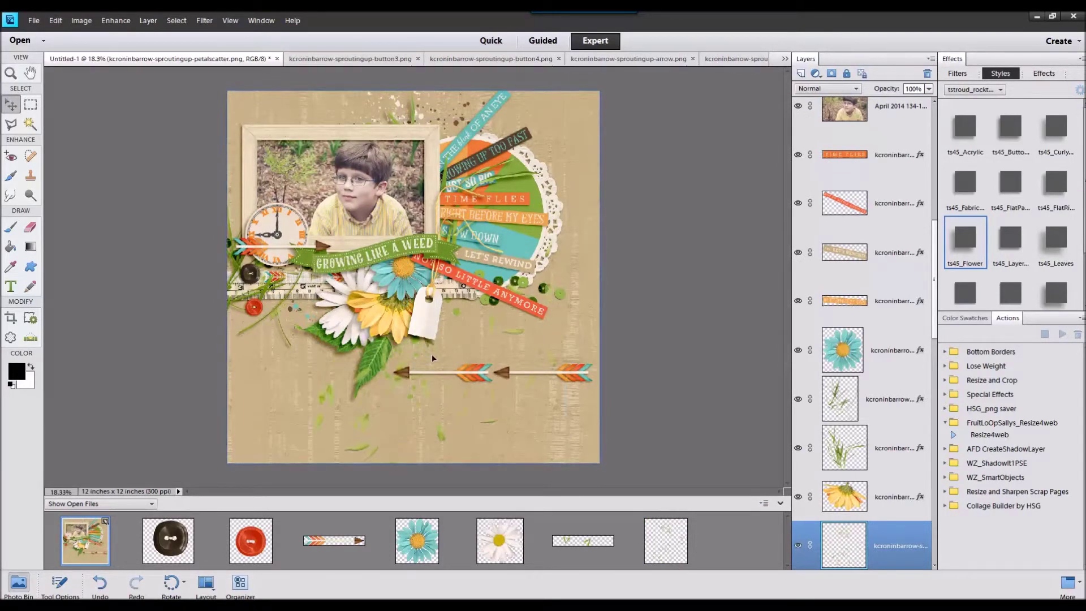
drag(564, 129, 458, 239)
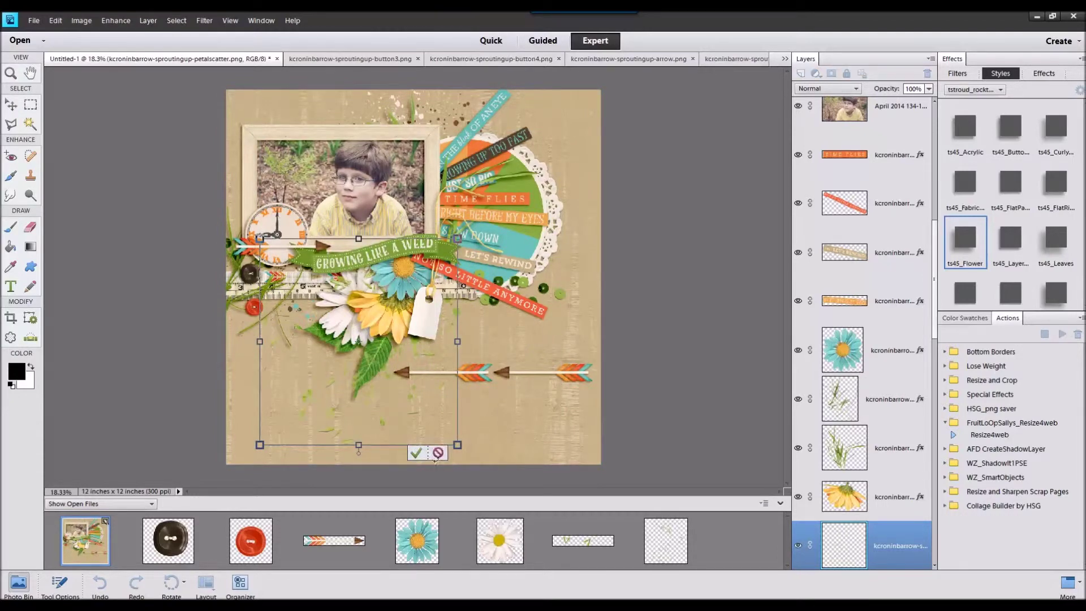
click(417, 455)
Apply the ts45_FlatPa… style to the petal scatter and move its layer beneath the green leaves
click(1011, 192)
scroll(847, 399, down, 3)
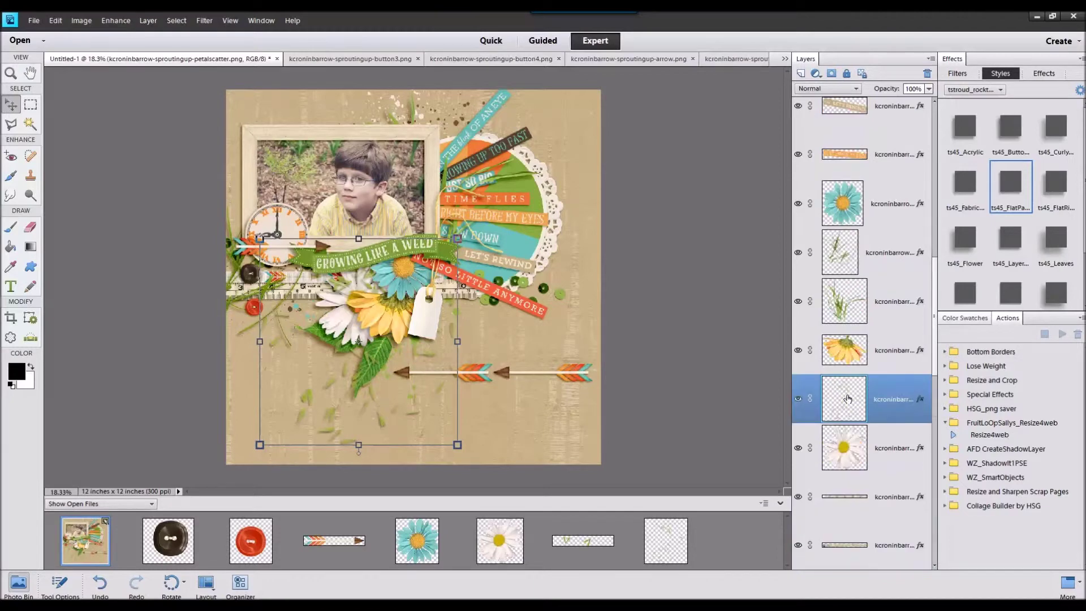
drag(859, 417, 887, 439)
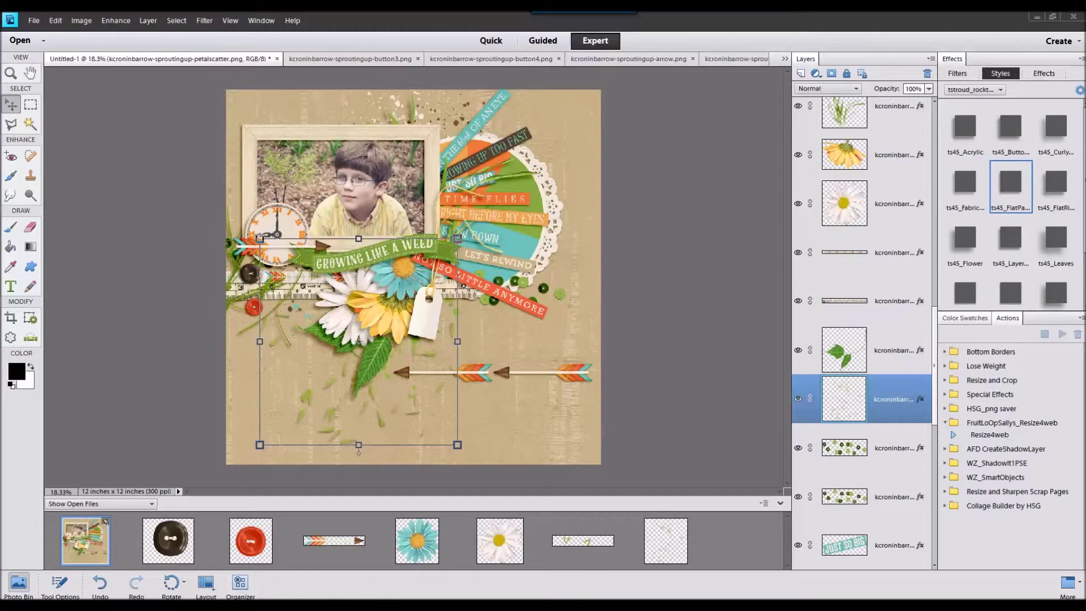
Open sproutingup-ribbon2.png and add the patterned ribbon with the ts45_FlatPa… style behind the two arrows below the flowers
drag(848, 480, 737, 528)
click(86, 542)
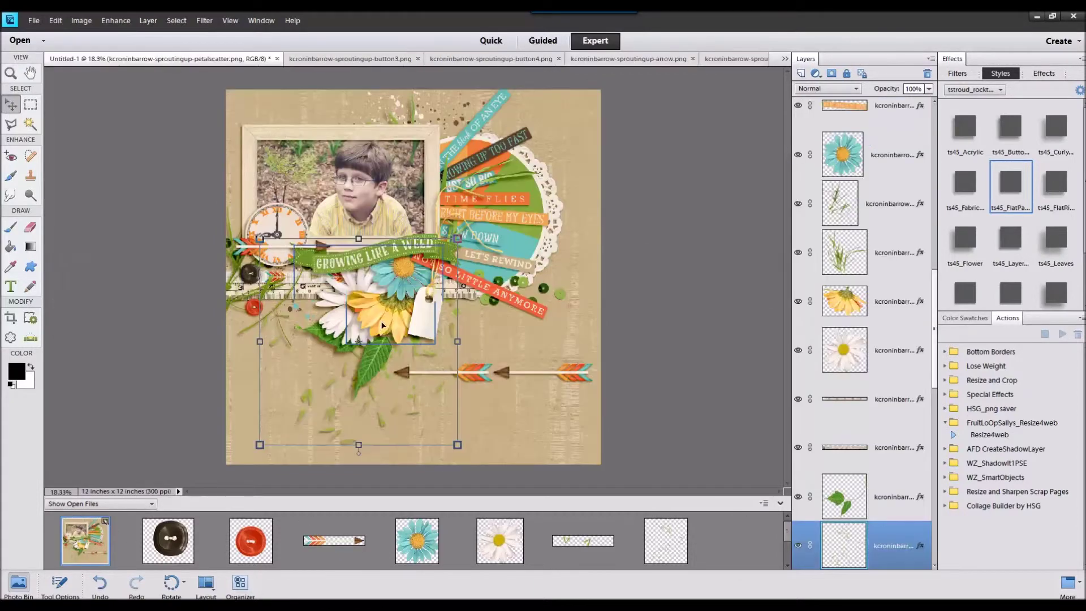
click(455, 295)
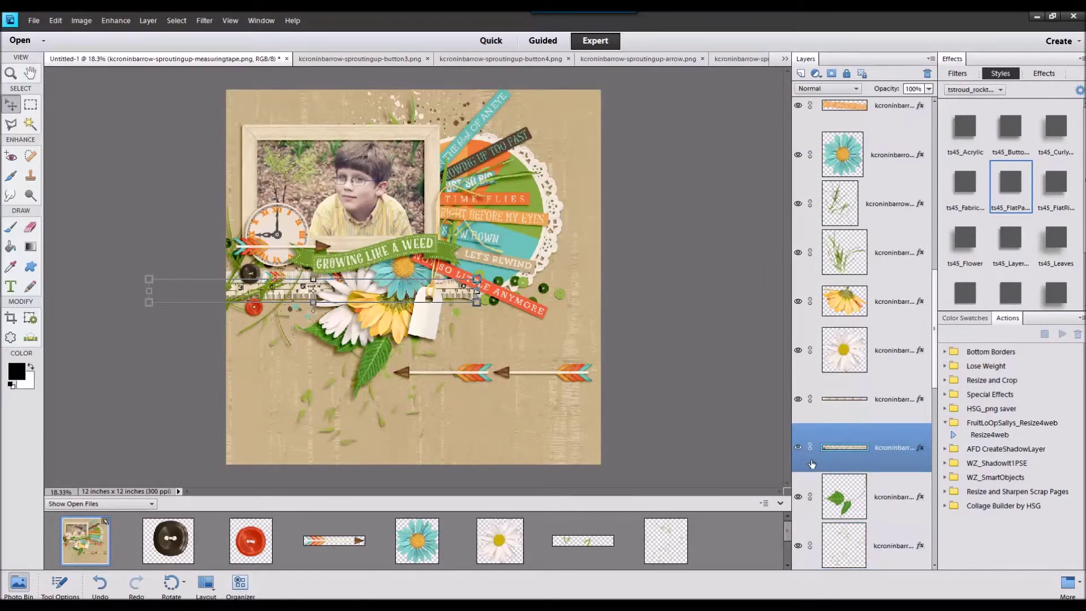
click(876, 497)
scroll(360, 557, down, 1)
drag(359, 557, 435, 295)
click(1016, 204)
drag(558, 282, 703, 361)
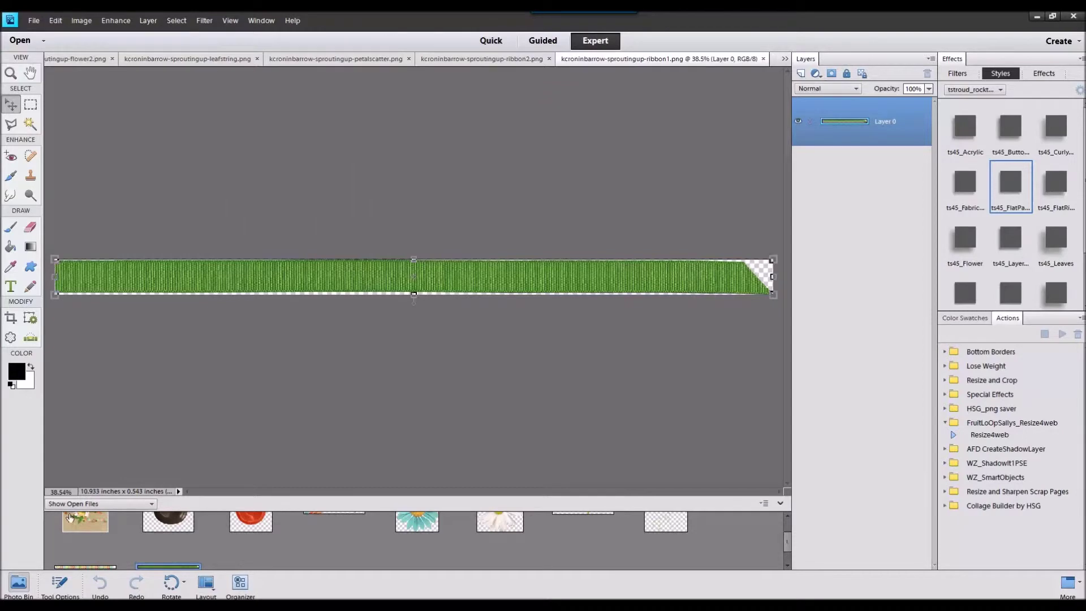
Add the green sproutingup-ribbon1.png ribbon with the ts45_FlatPa… style just above the patterned ribbon and flip it horizontally
double_click(70, 517)
drag(168, 566, 413, 317)
click(1004, 205)
drag(557, 280, 577, 359)
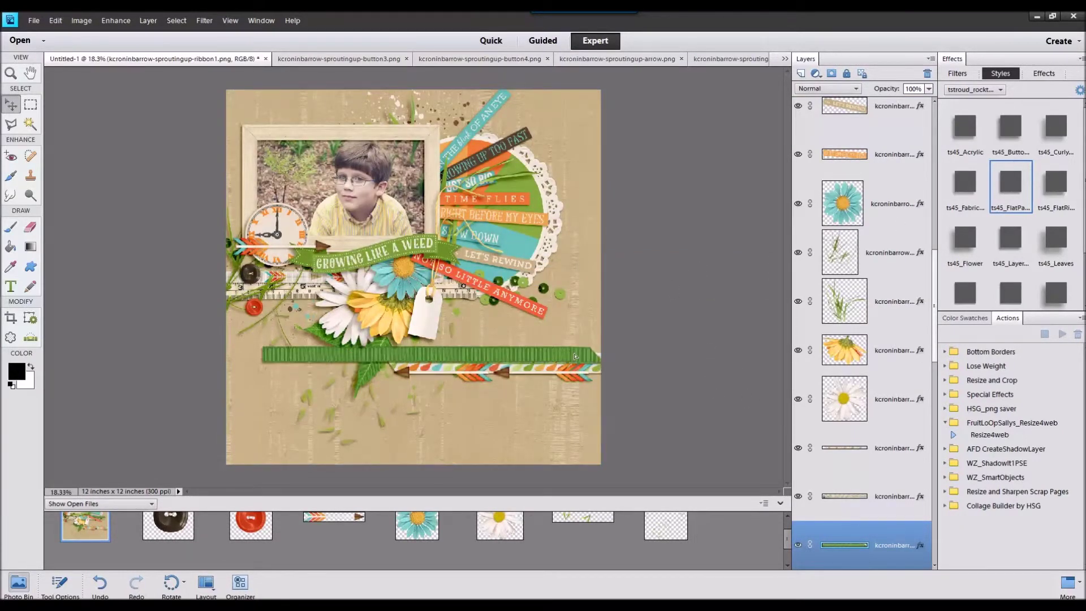
click(81, 21)
mouse_move(57, 32)
click(260, 156)
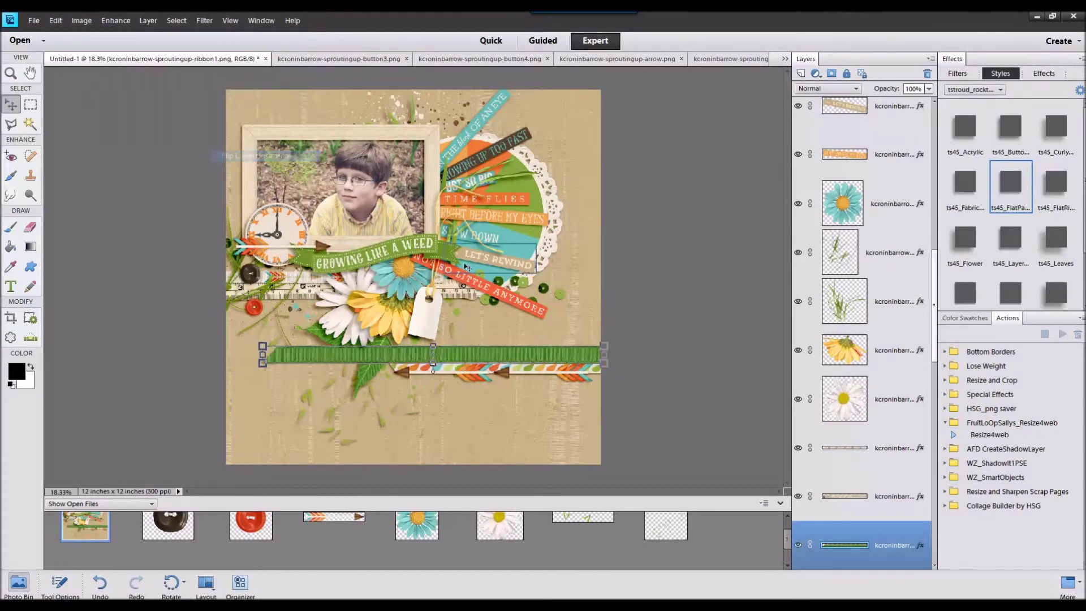
Shift the green ribbon right above the patterned ribbon and add sproutingup-seeds.png below the flower cluster, layered beneath the green leaves
drag(498, 360, 636, 359)
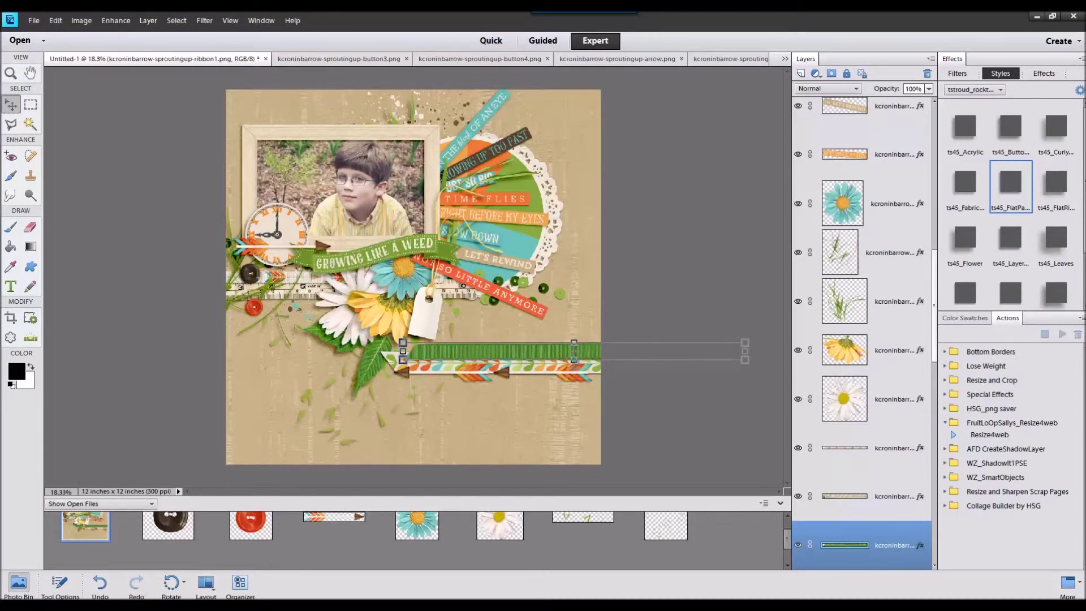
drag(1085, 362, 727, 519)
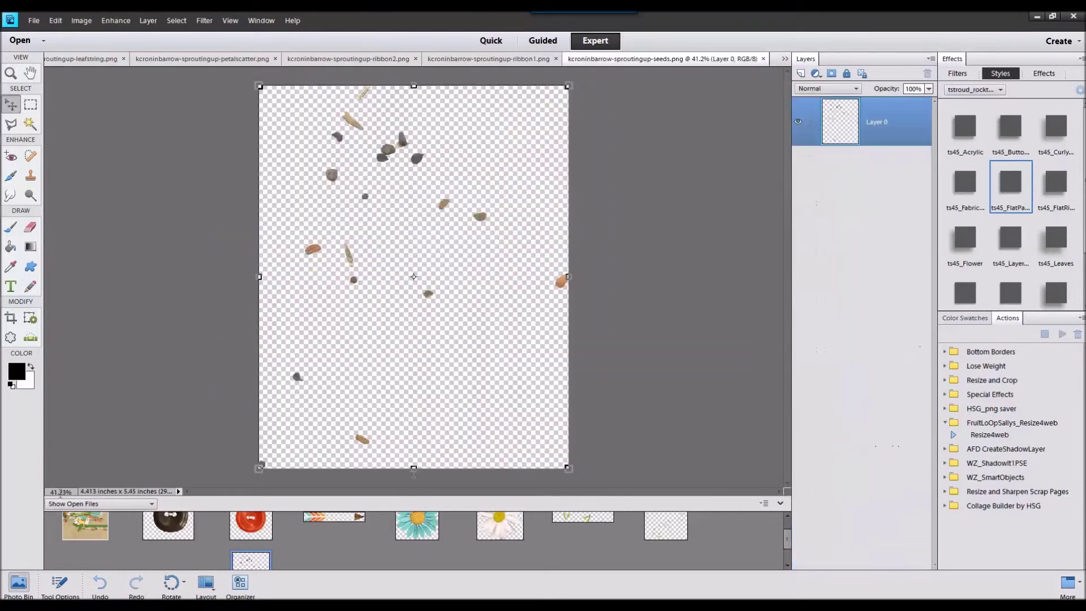
double_click(86, 527)
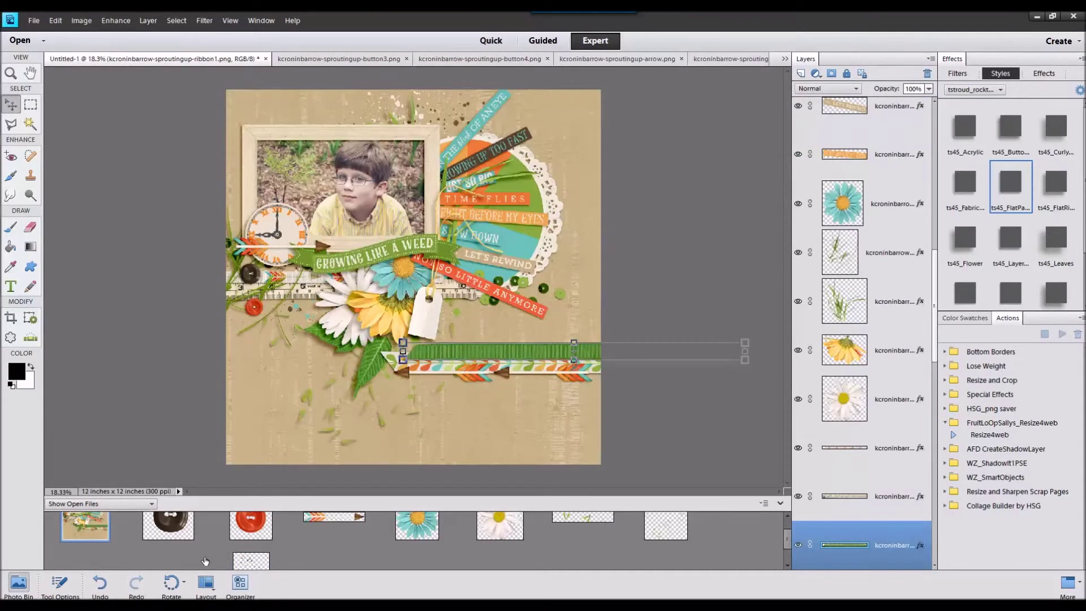
click(307, 396)
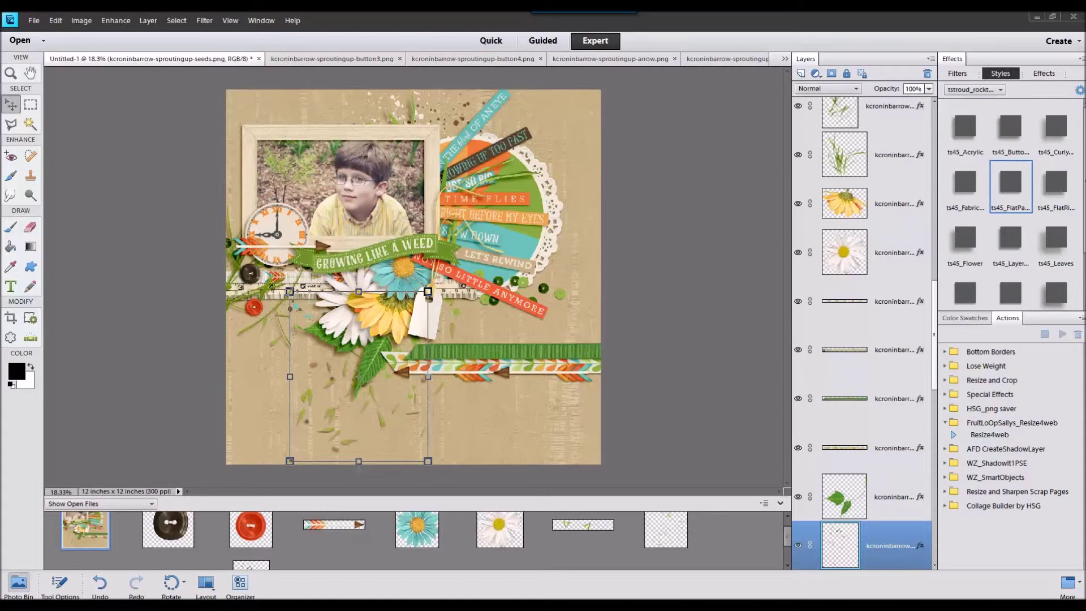
Close all the open element files, keeping only the scrapbook page open
click(178, 527)
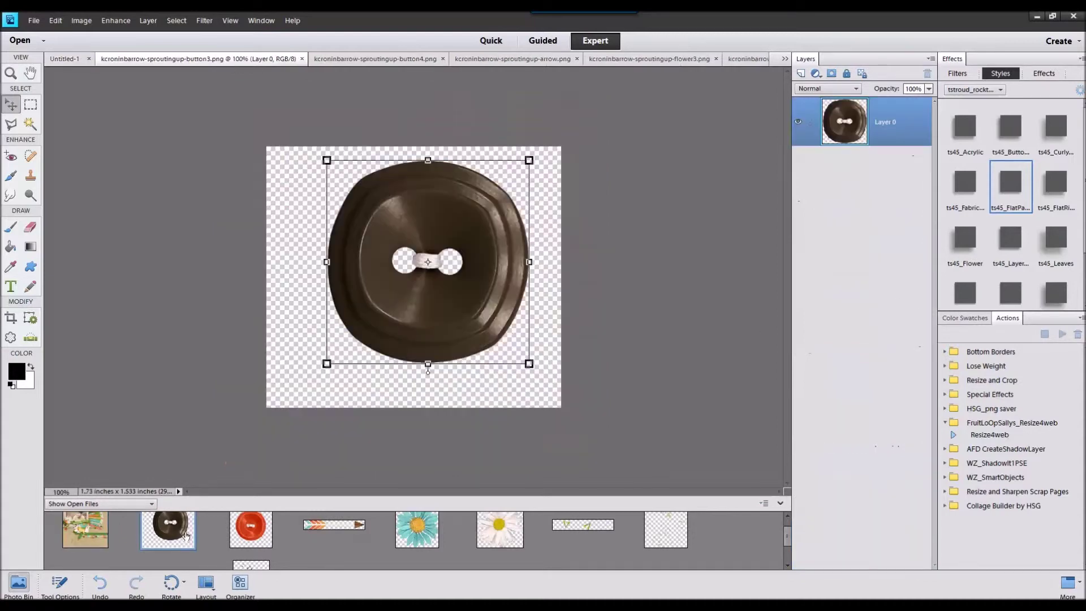
right_click(246, 565)
click(270, 407)
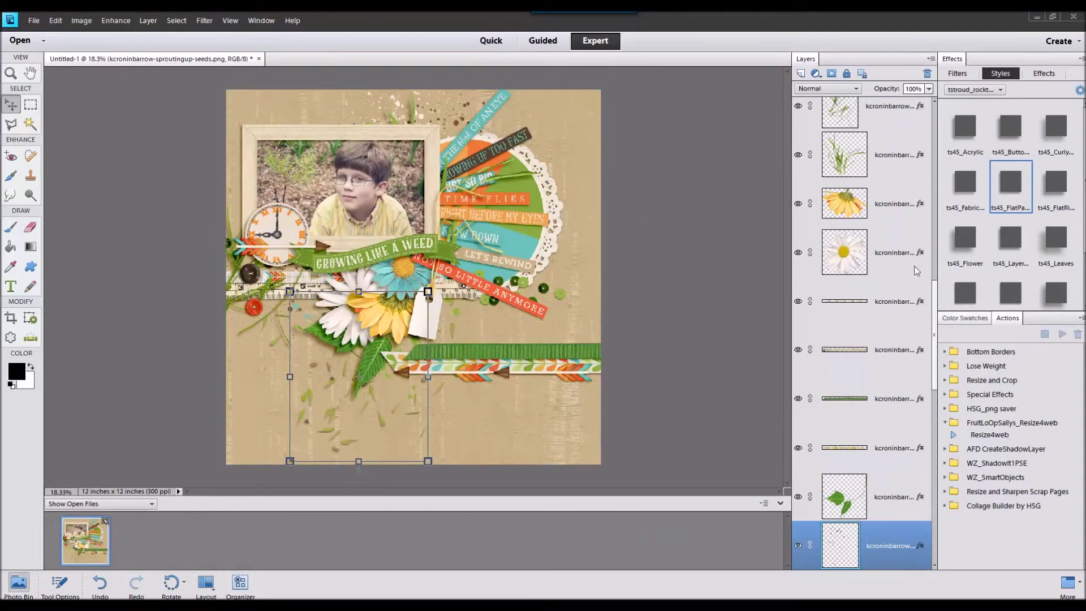
Add sproutingup-smallflower4.png at the green ribbon's inner end, layered beneath the teal daisy, with the ts45_Layer… style, and shrink it slightly
scroll(914, 265, down, 5)
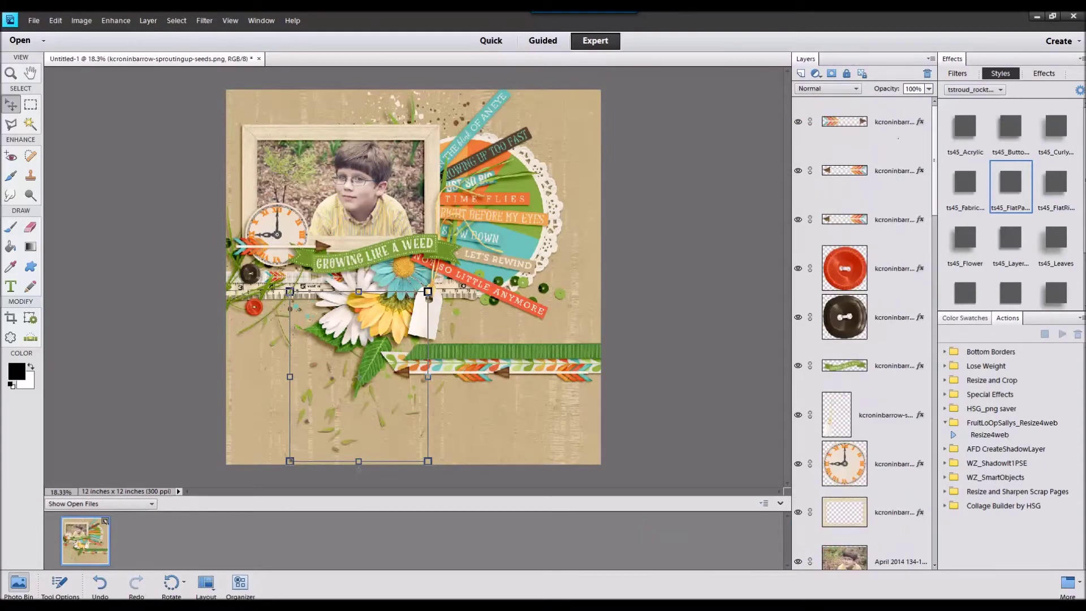
drag(1085, 339, 575, 526)
click(66, 530)
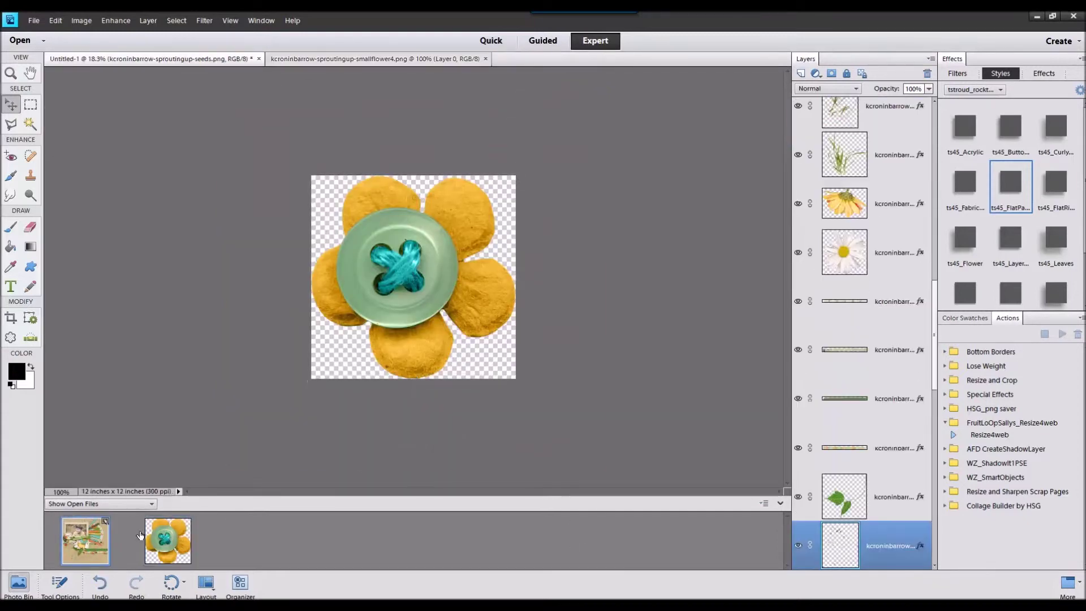
drag(168, 540, 456, 351)
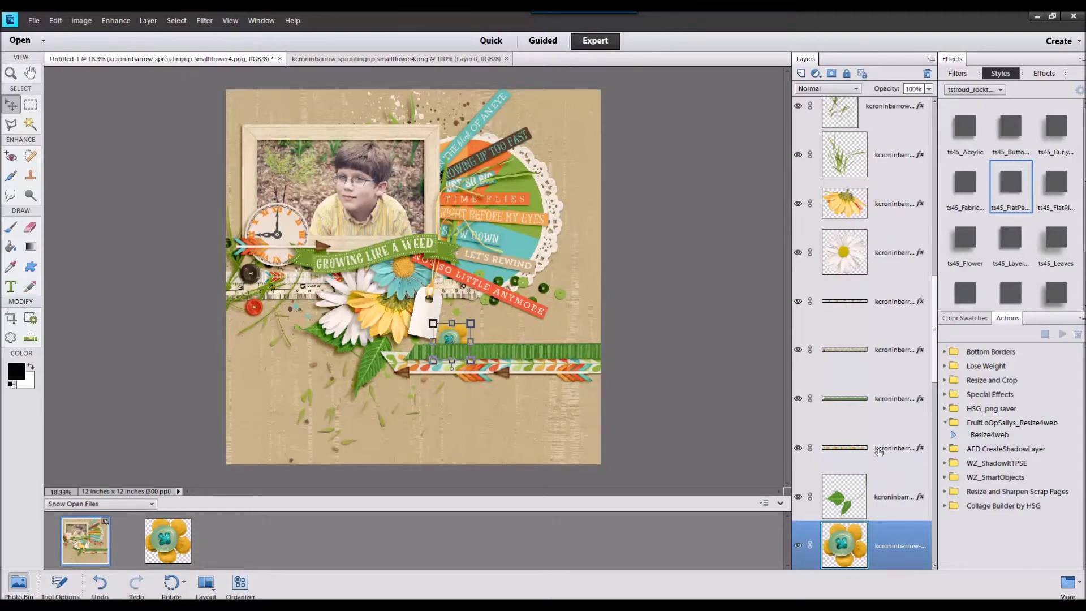
drag(881, 544, 874, 107)
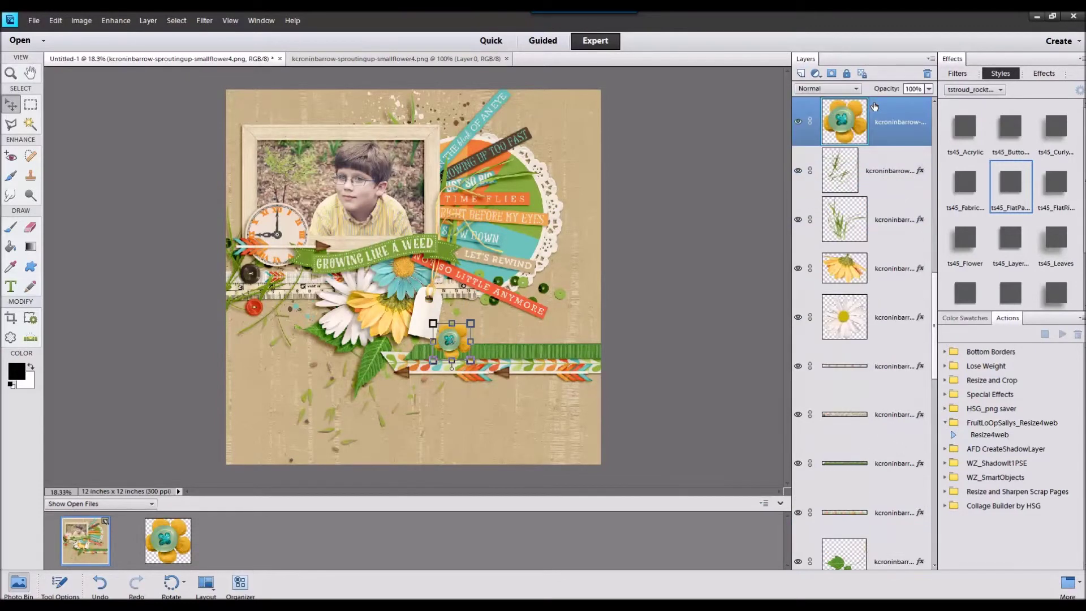
click(1006, 252)
drag(473, 323, 447, 341)
click(428, 381)
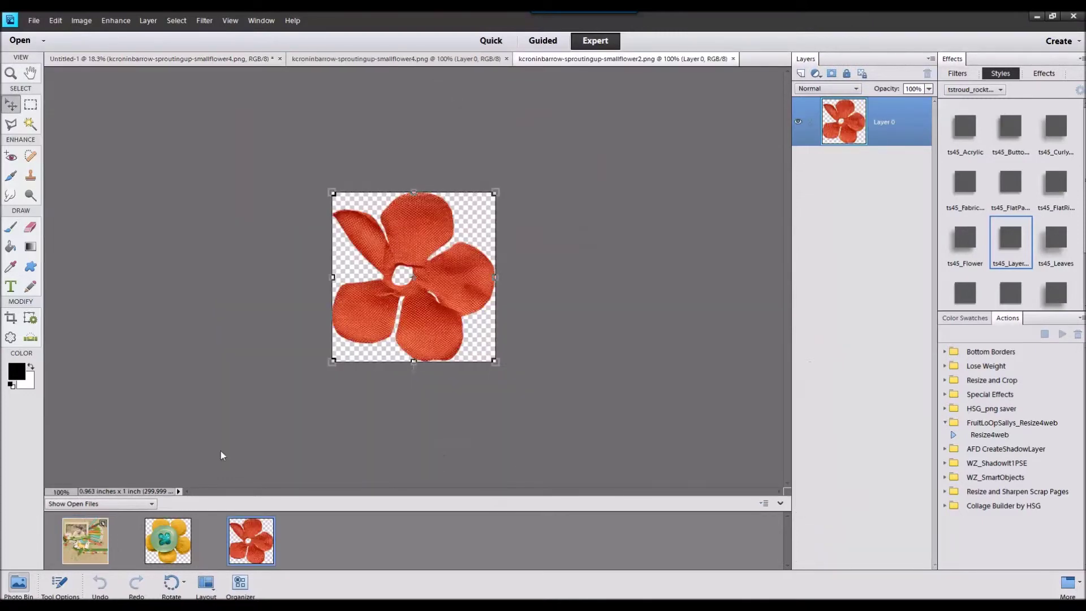
Add the red sproutingup-smallflower2.png behind the small yellow button flower and give it the ts45_Layer… style
click(90, 547)
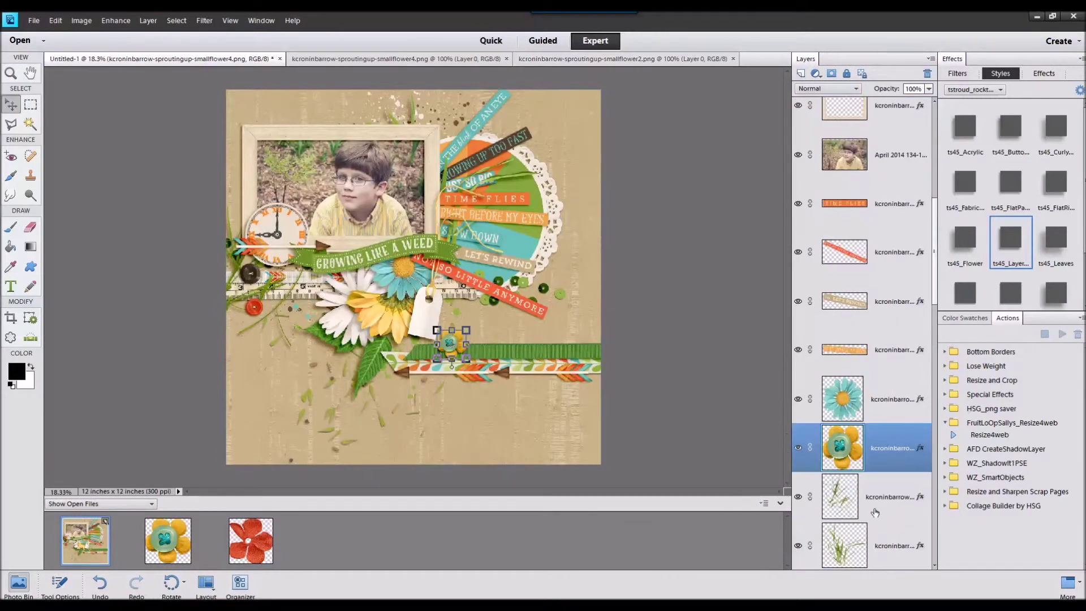
drag(251, 540, 453, 358)
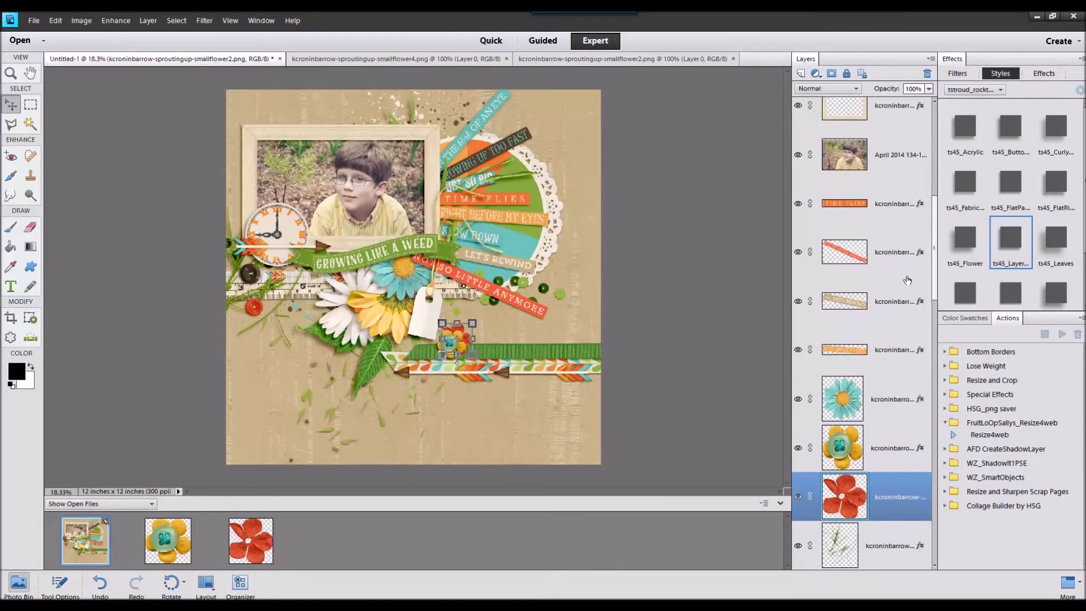
click(1012, 239)
Open sproutingup-smallflower1.png and add the yellow flower at the clock's outer edge, layered between the clock and the frame
drag(586, 468, 583, 503)
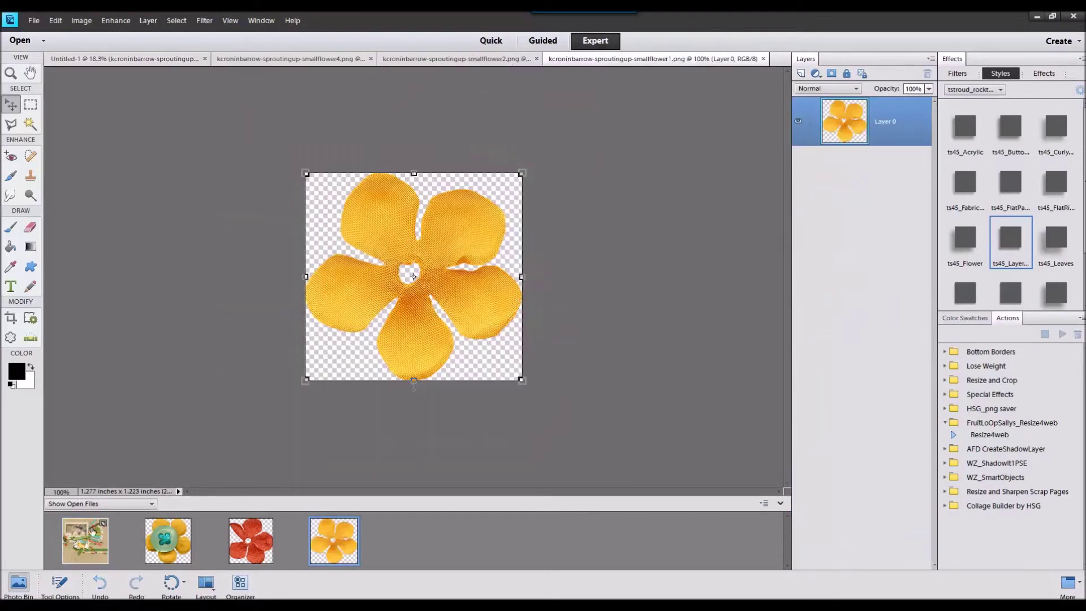
click(92, 531)
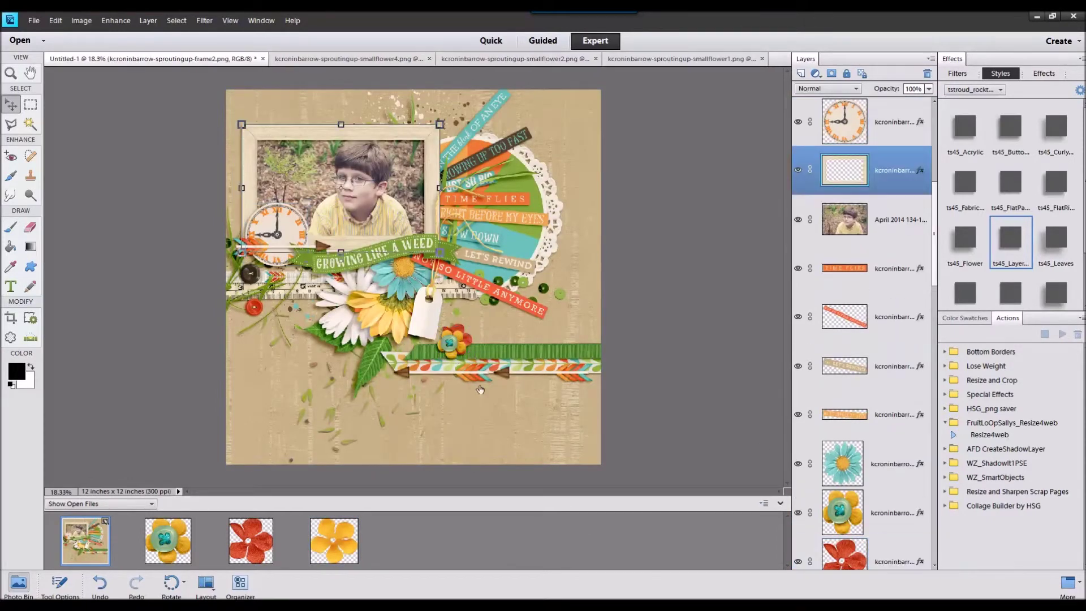
drag(334, 540, 255, 236)
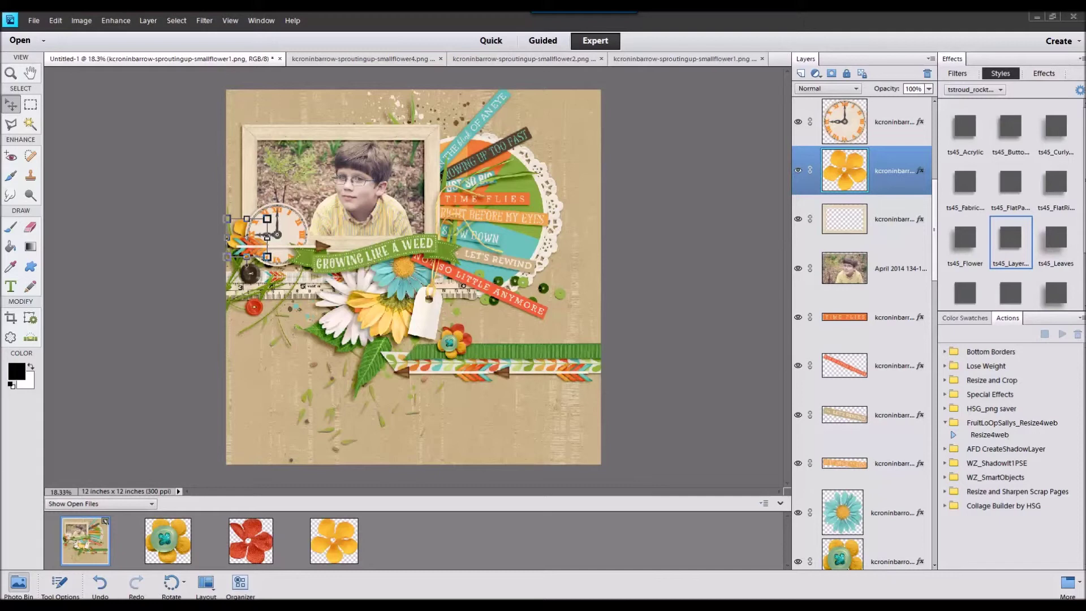
Open sproutingup-string.png, add the string above the ribbon3 layer with a shadow style, and enlarge it across the ruler strip behind the flowers
drag(826, 290, 608, 532)
drag(405, 249, 355, 306)
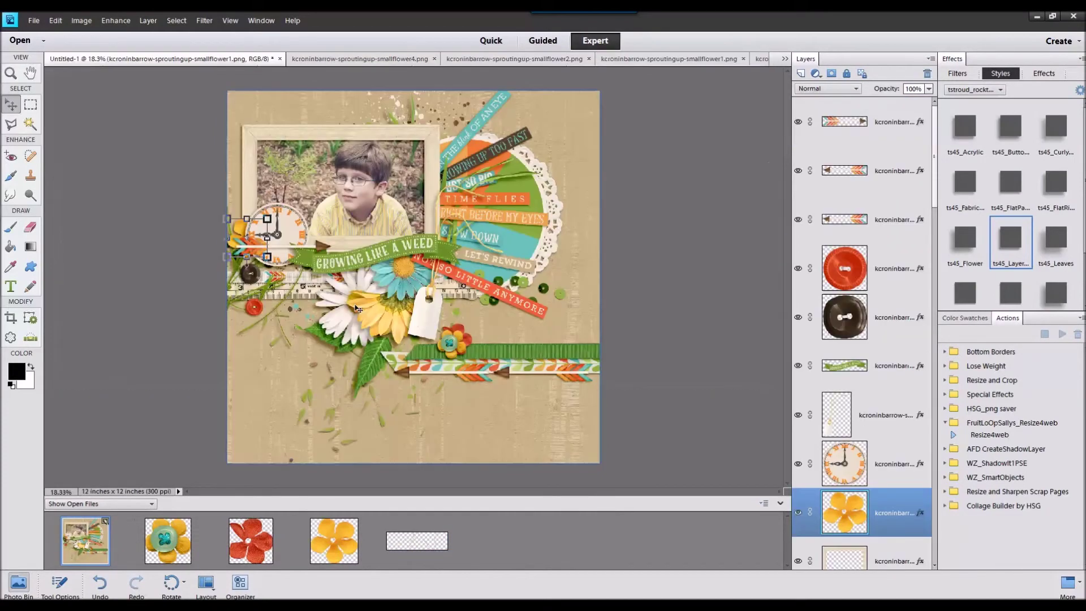
click(301, 281)
drag(414, 542, 412, 489)
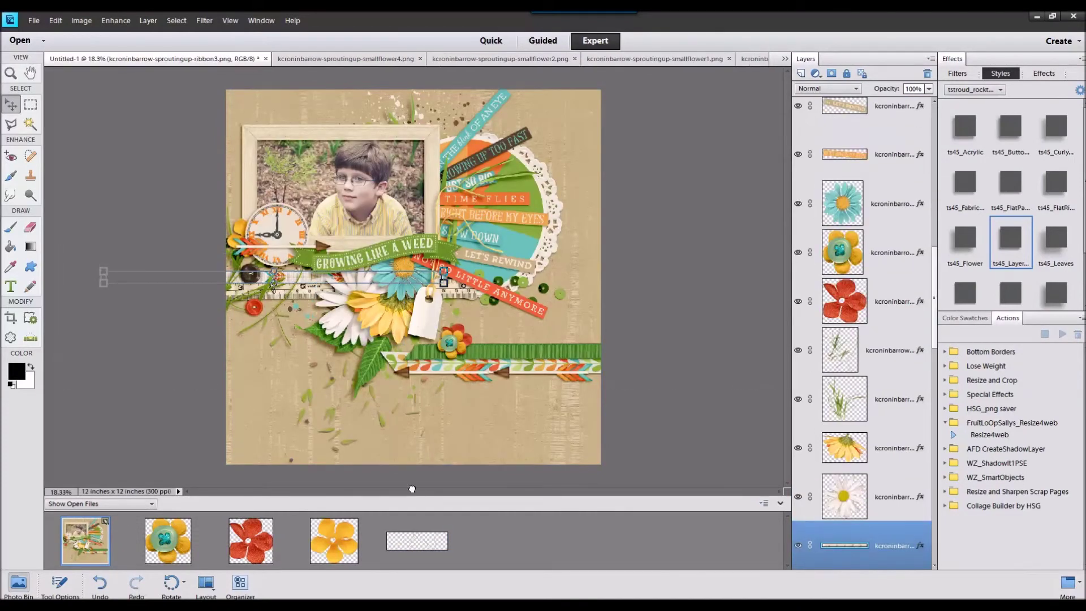
click(1054, 292)
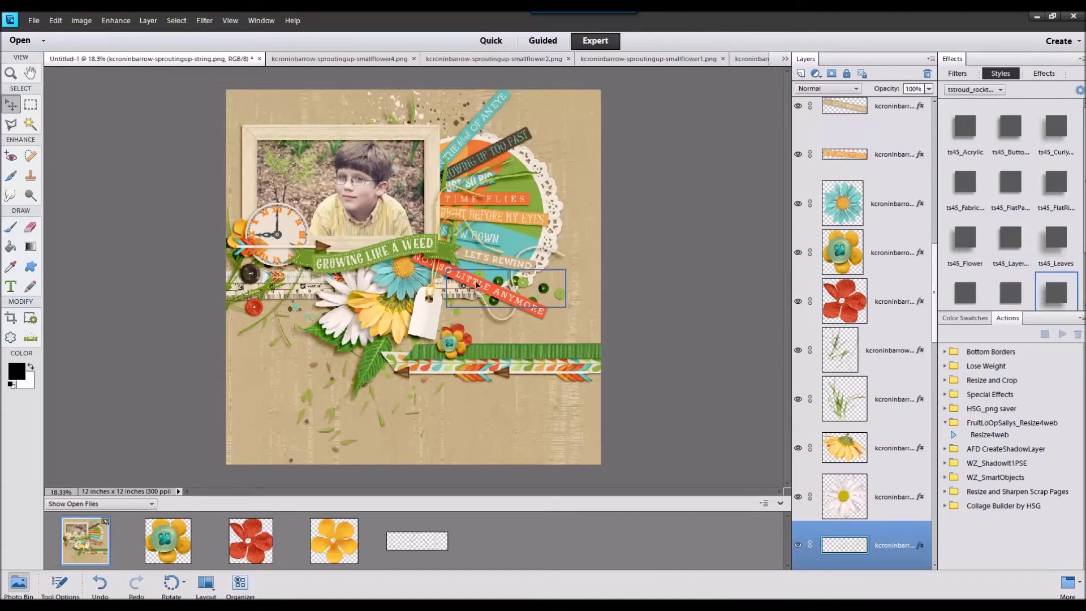
drag(350, 278, 345, 289)
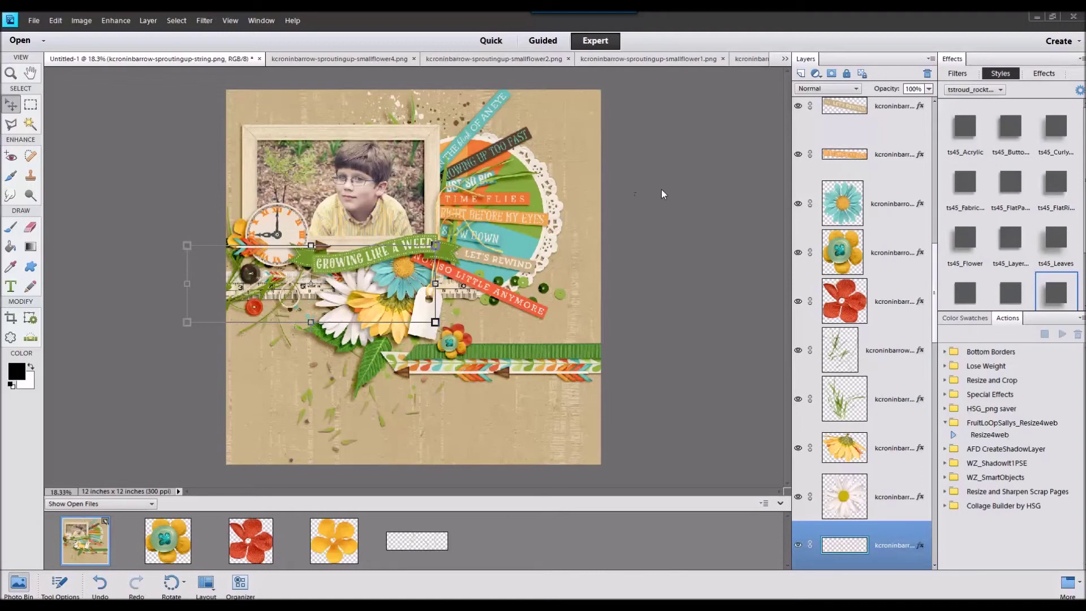
scroll(663, 193, up, 1)
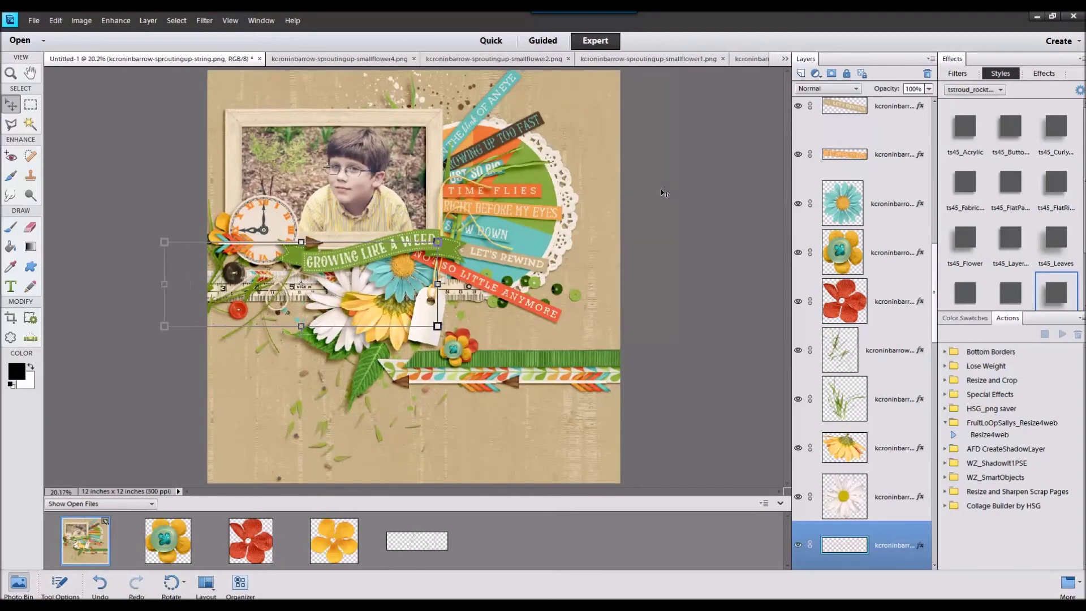
click(670, 160)
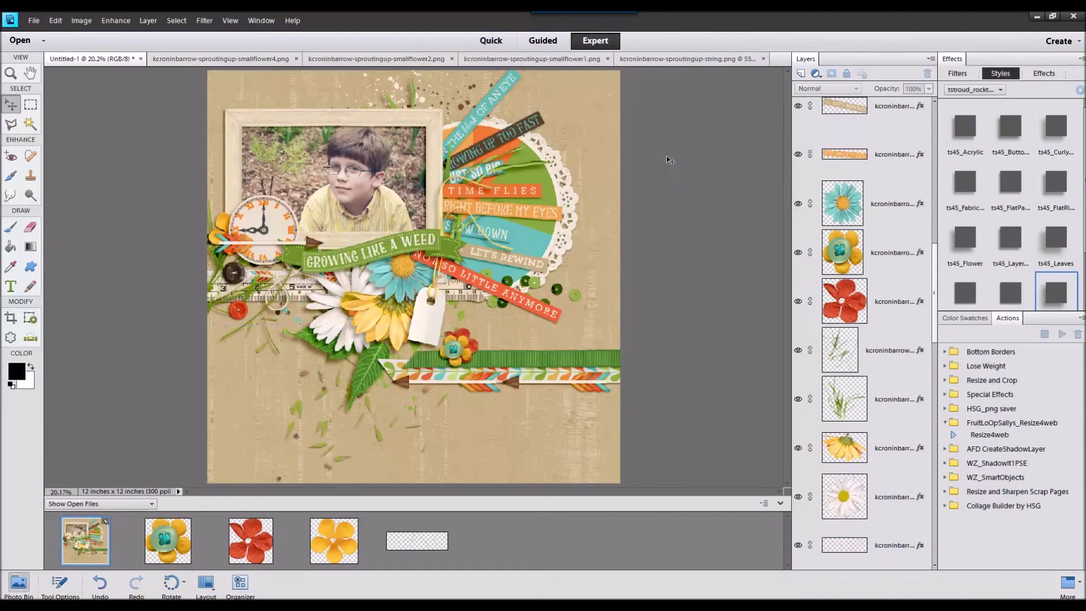